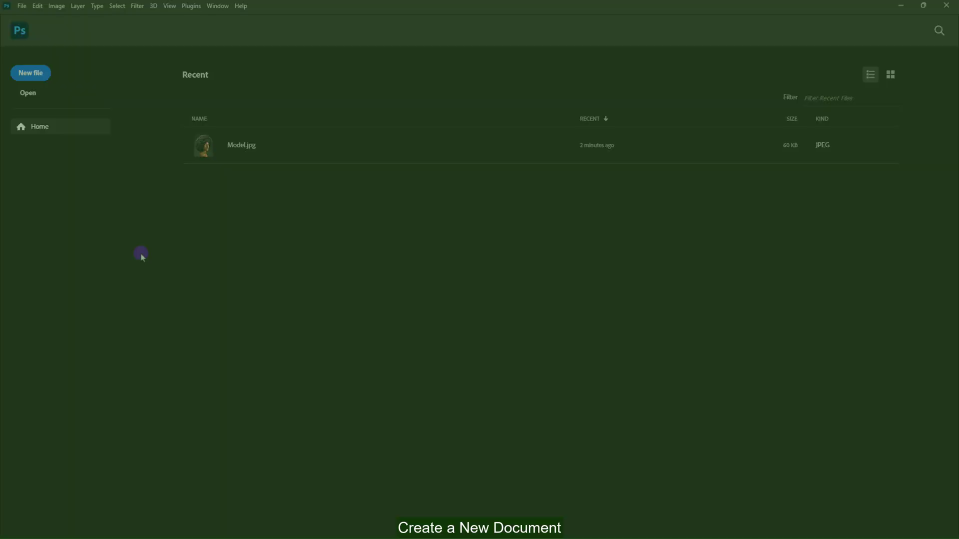
# Start a new 2000 × 2000 px, 300 ppi file named WEEKEND EVENT FLYER DESIGN.
pyautogui.click(30, 73)
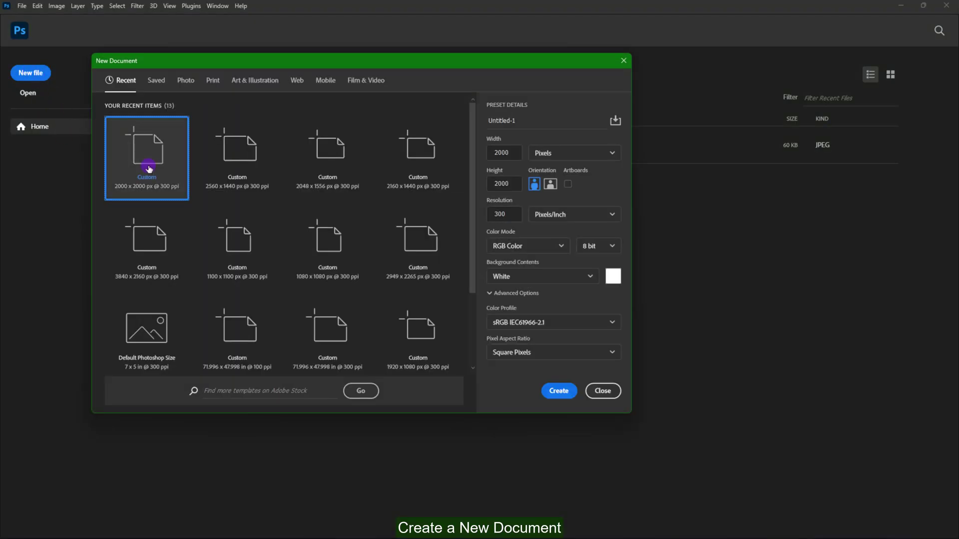
pyautogui.click(487, 125)
pyautogui.write('WEEKEND EVENT FLYER DESIGN')
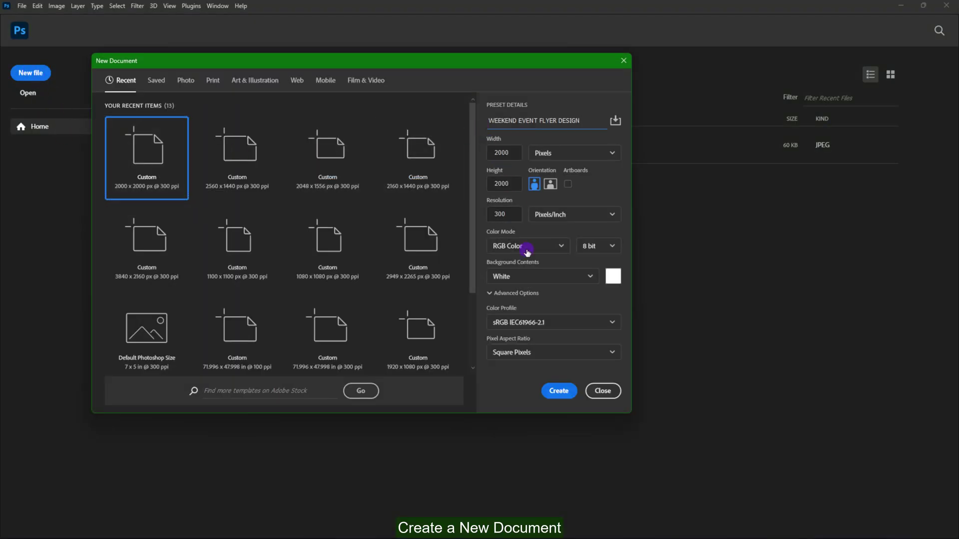
pyautogui.click(558, 392)
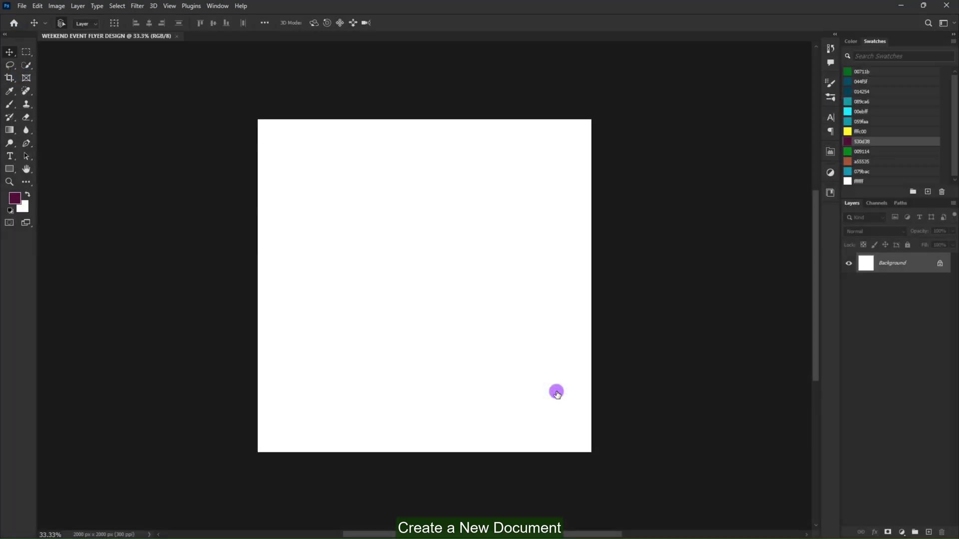
# Add a new guide layout with 100 px margins on all sides.
pyautogui.click(171, 12)
pyautogui.moveTo(202, 269)
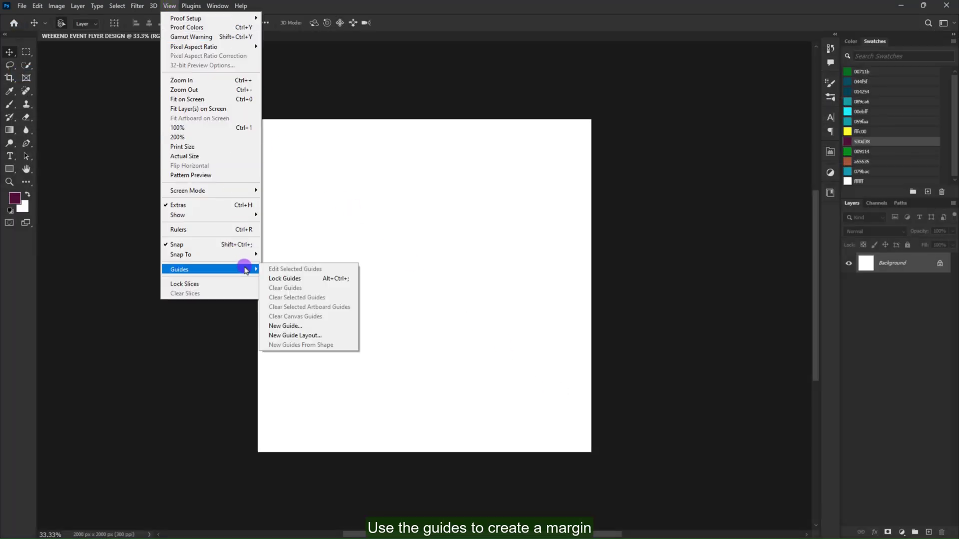
pyautogui.click(306, 335)
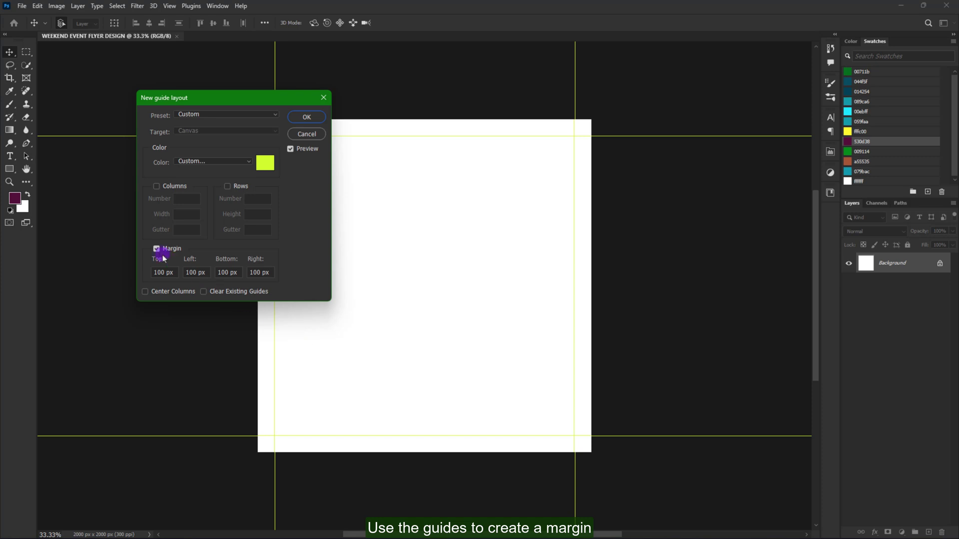
pyautogui.click(156, 249)
pyautogui.click(306, 117)
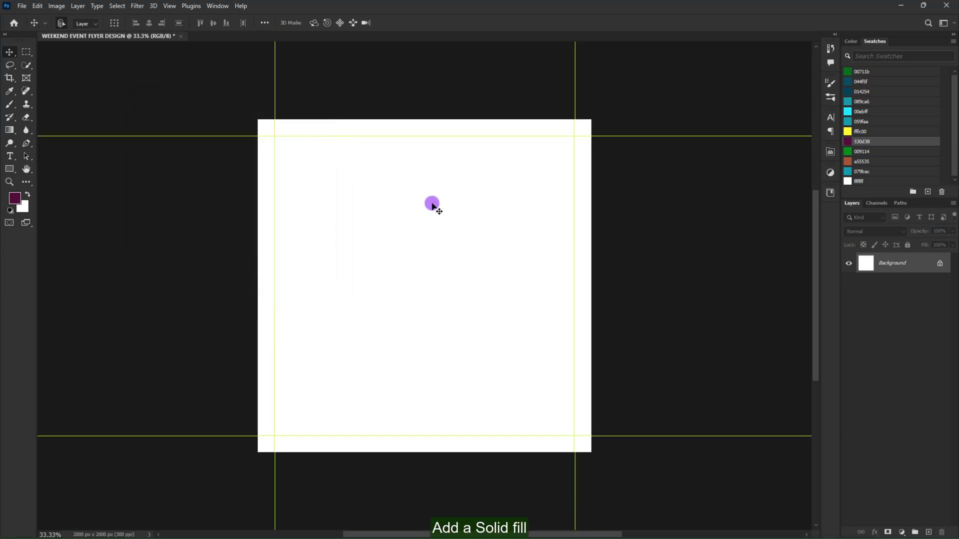
# Add a Solid Color fill layer in dark green 00711b.
pyautogui.click(899, 525)
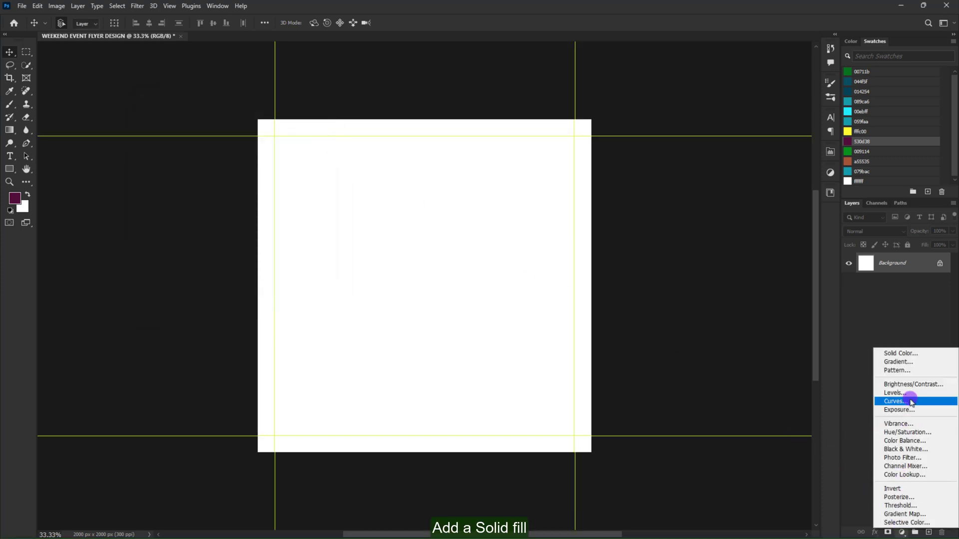
pyautogui.click(918, 357)
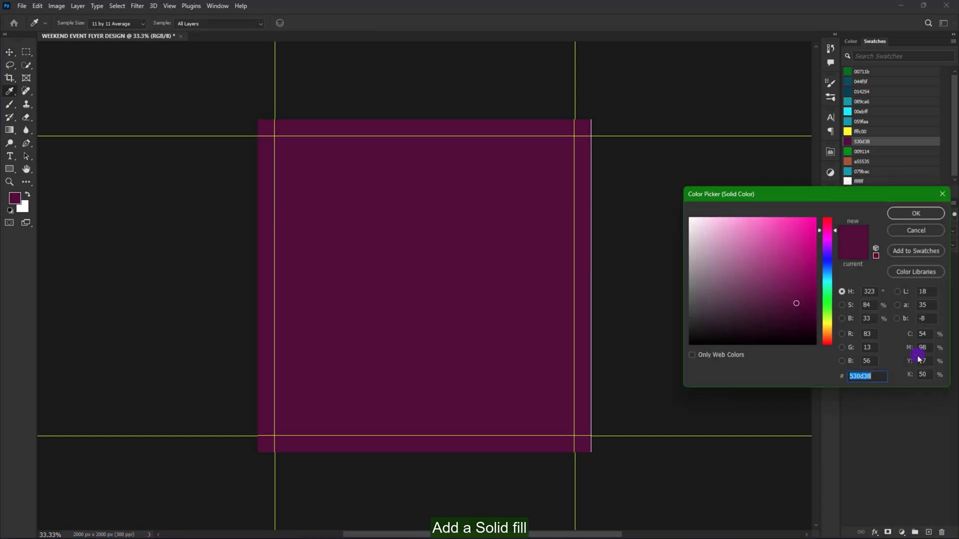
pyautogui.click(849, 71)
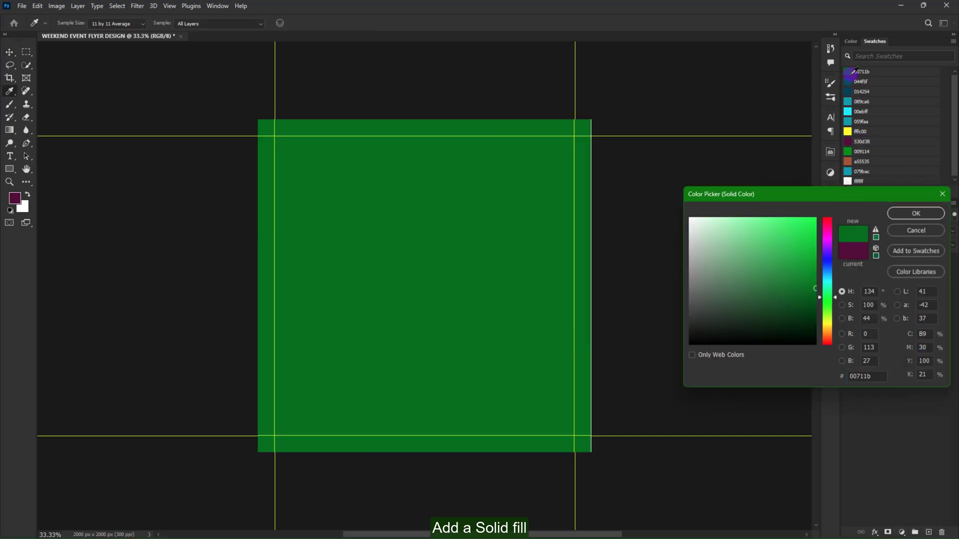
pyautogui.click(923, 214)
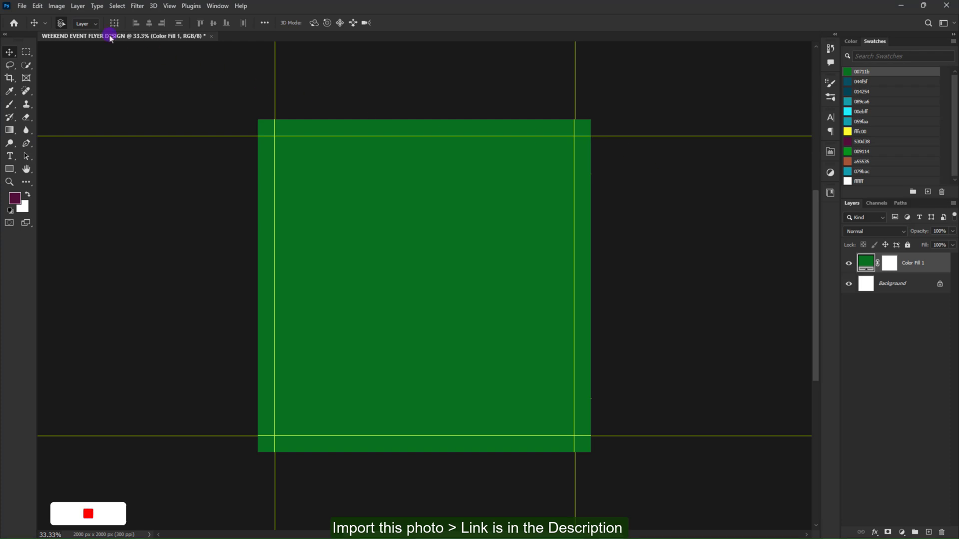
# Place image 1, the red light grid, as embedded and scale it to fill the canvas.
pyautogui.click(23, 6)
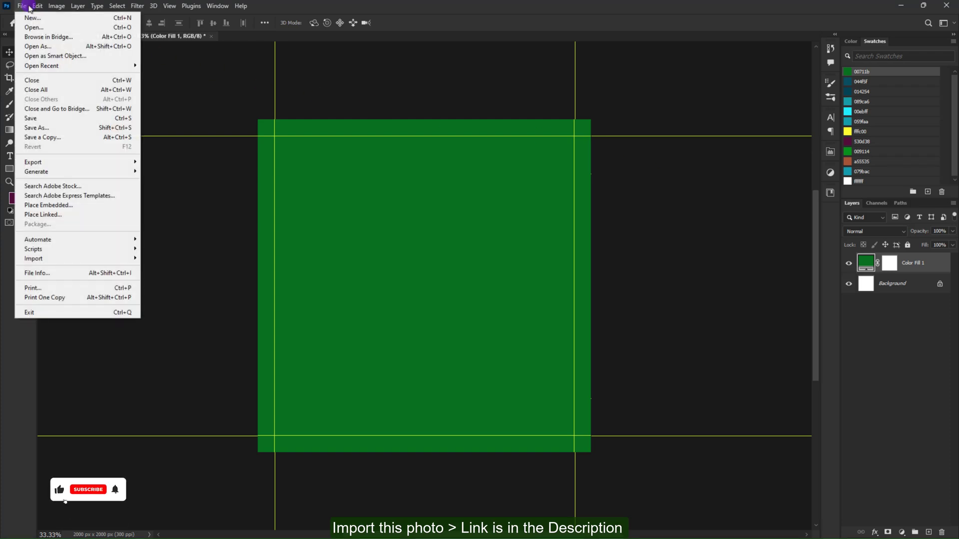
pyautogui.click(65, 204)
pyautogui.click(133, 103)
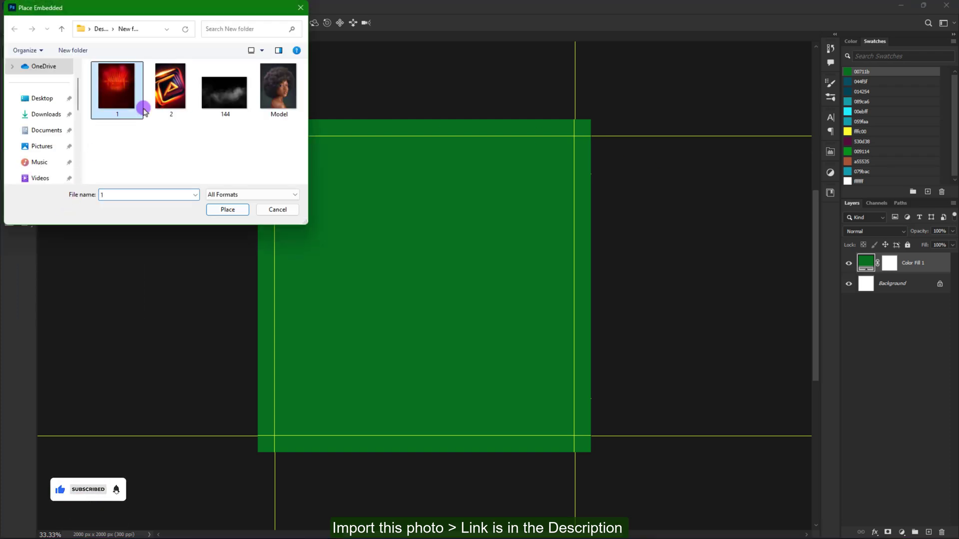
pyautogui.click(229, 212)
pyautogui.hotkey('ctrl', '-')
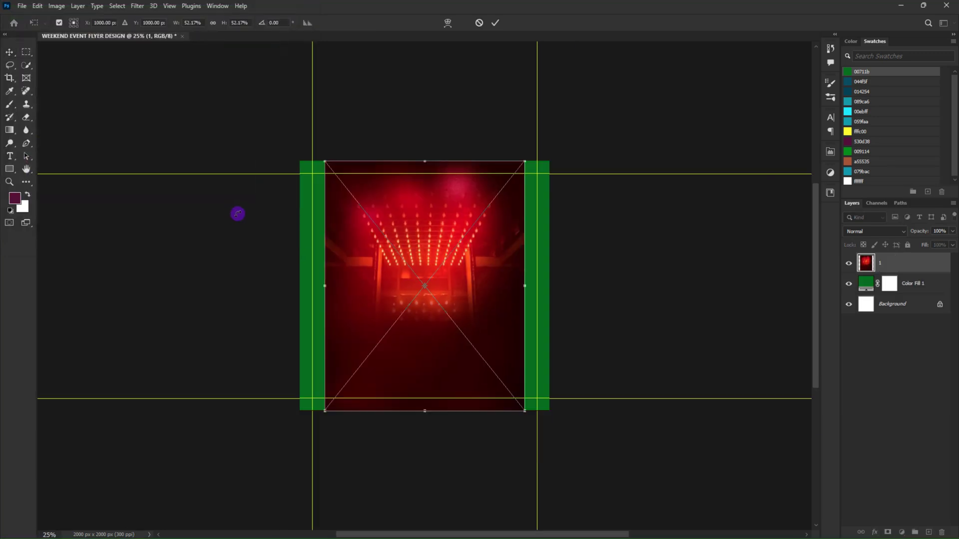
pyautogui.moveTo(522, 160); pyautogui.dragTo(569, 143)
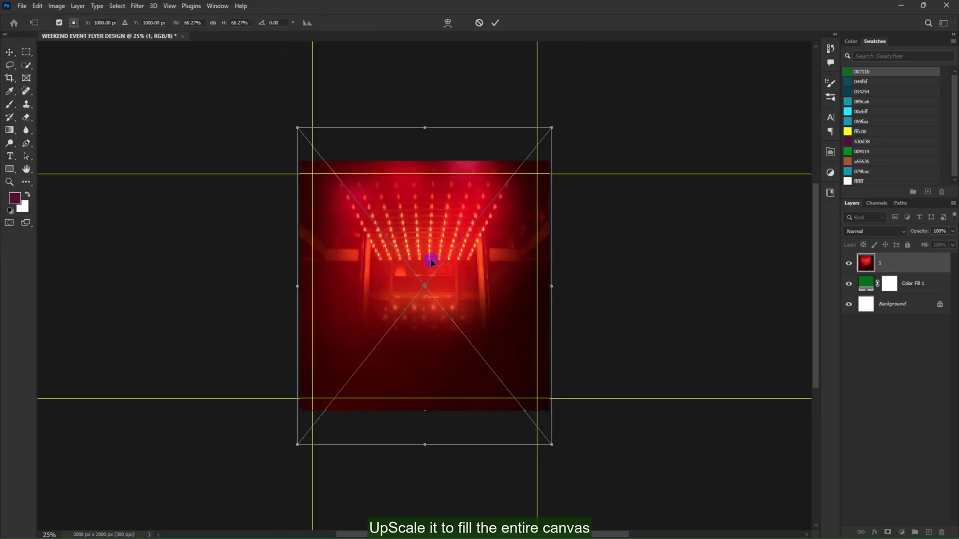
pyautogui.moveTo(430, 259); pyautogui.dragTo(439, 216)
pyautogui.moveTo(299, 396); pyautogui.dragTo(282, 422)
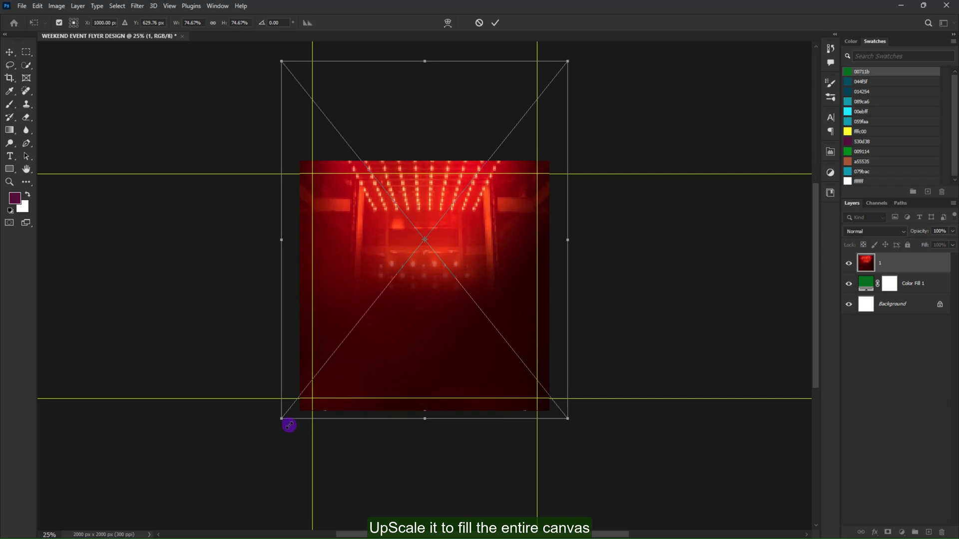
pyautogui.moveTo(286, 71); pyautogui.dragTo(289, 75)
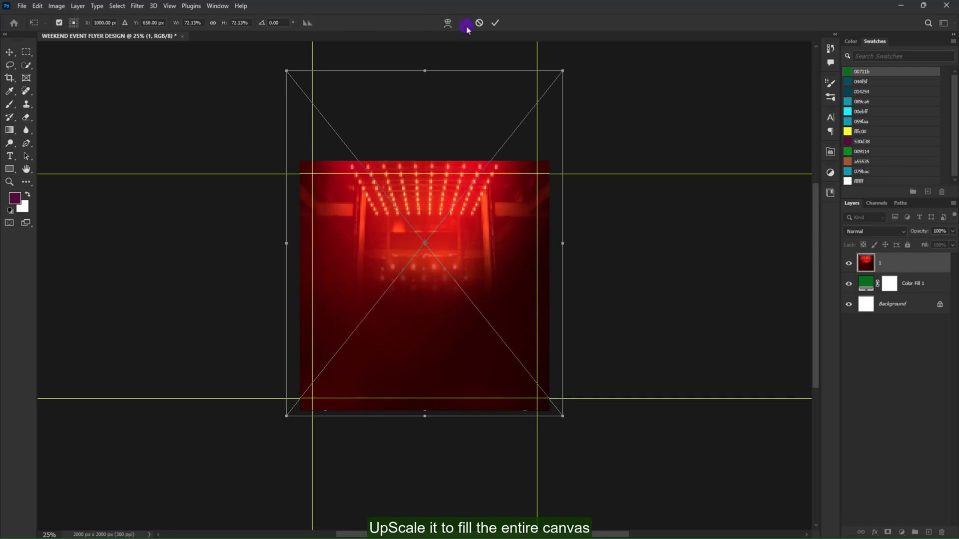
pyautogui.click(493, 24)
pyautogui.hotkey('ctrl', '+')
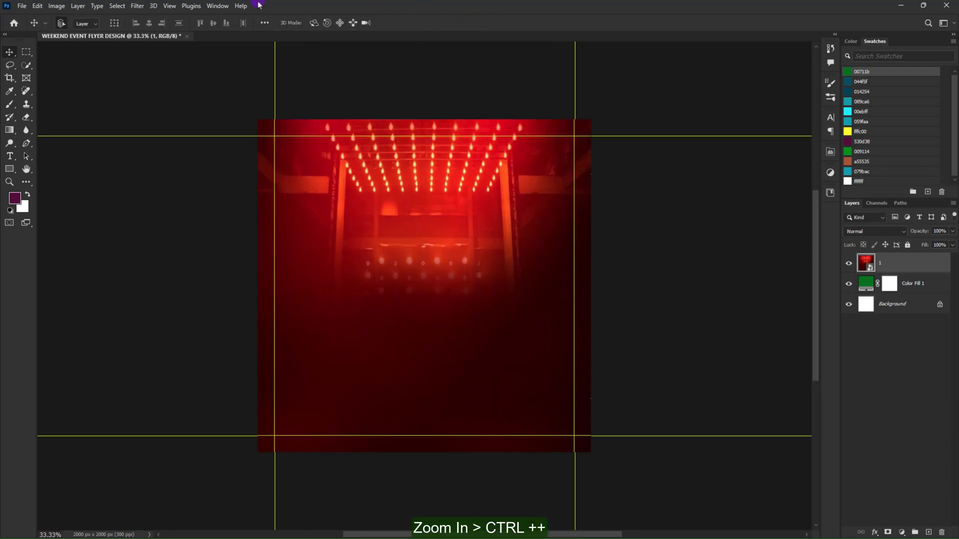
# Place image 2, the neon triangle, scale it to fill the canvas and blend it in Overlay.
pyautogui.click(22, 5)
pyautogui.click(29, 202)
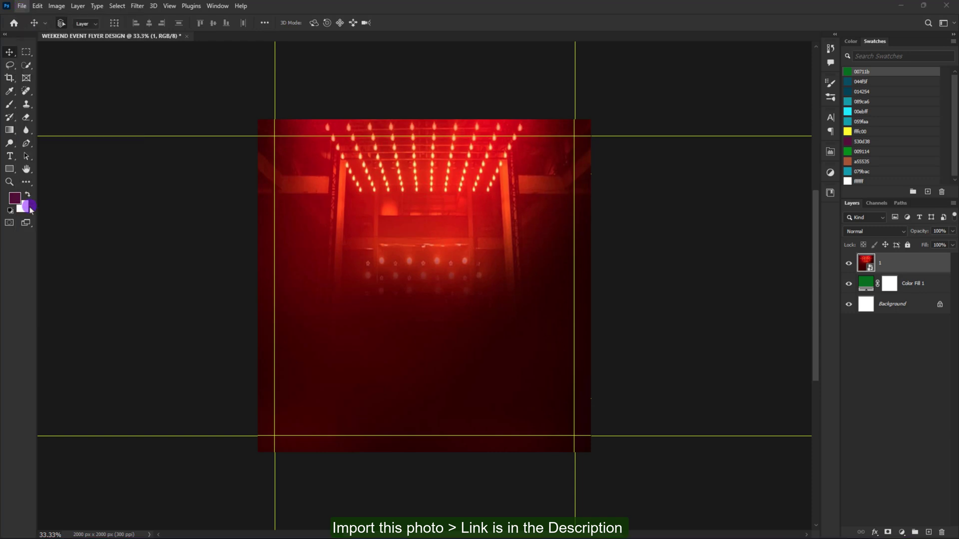
pyautogui.click(171, 95)
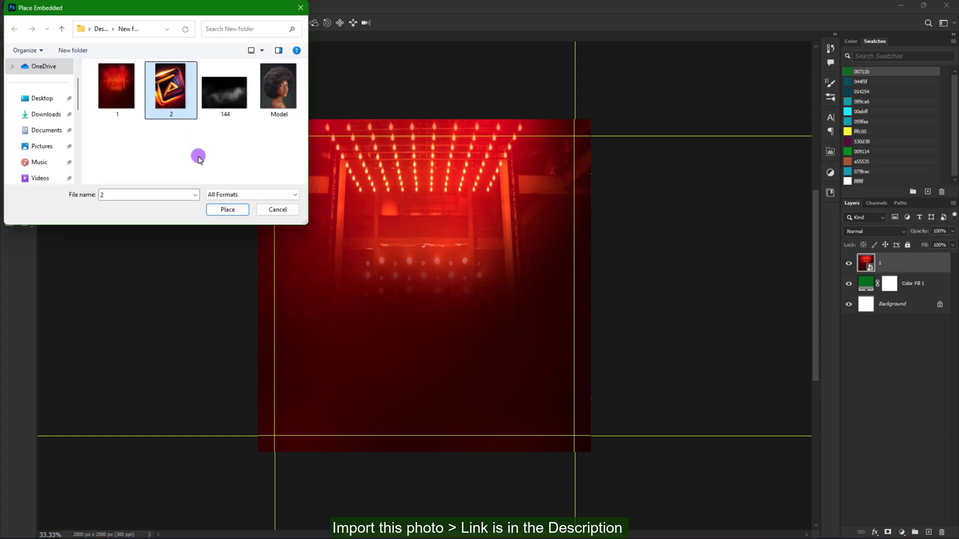
pyautogui.click(227, 210)
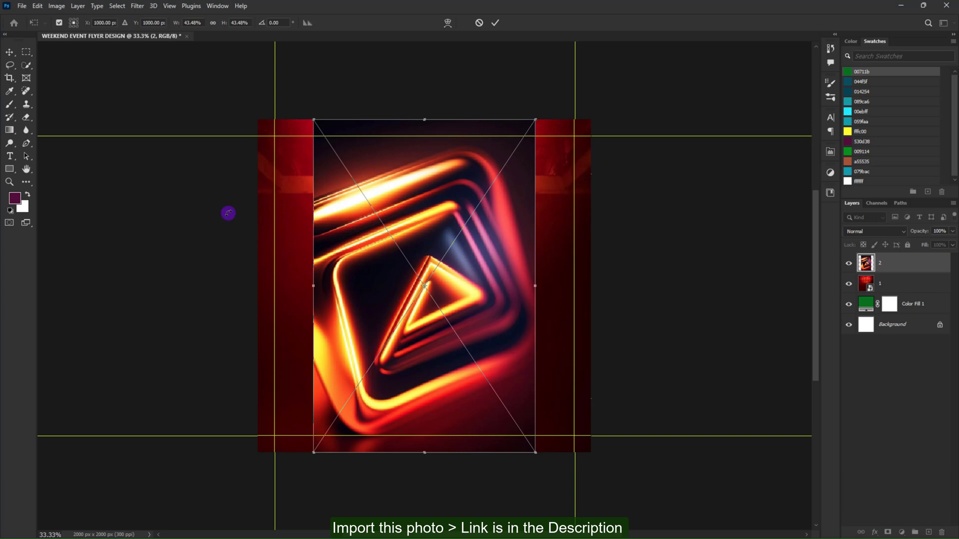
pyautogui.hotkey('ctrl', '-')
pyautogui.moveTo(341, 161); pyautogui.dragTo(292, 95)
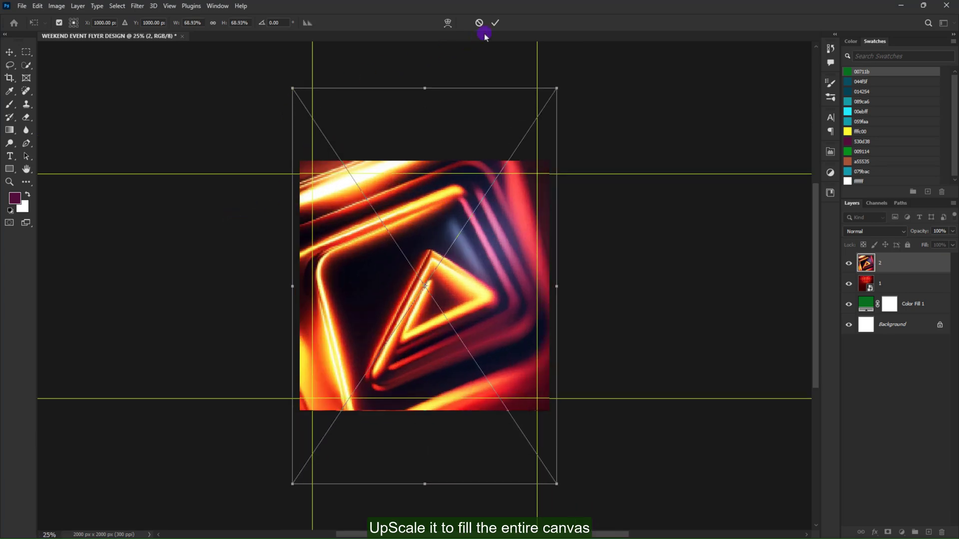
pyautogui.click(493, 23)
pyautogui.click(874, 231)
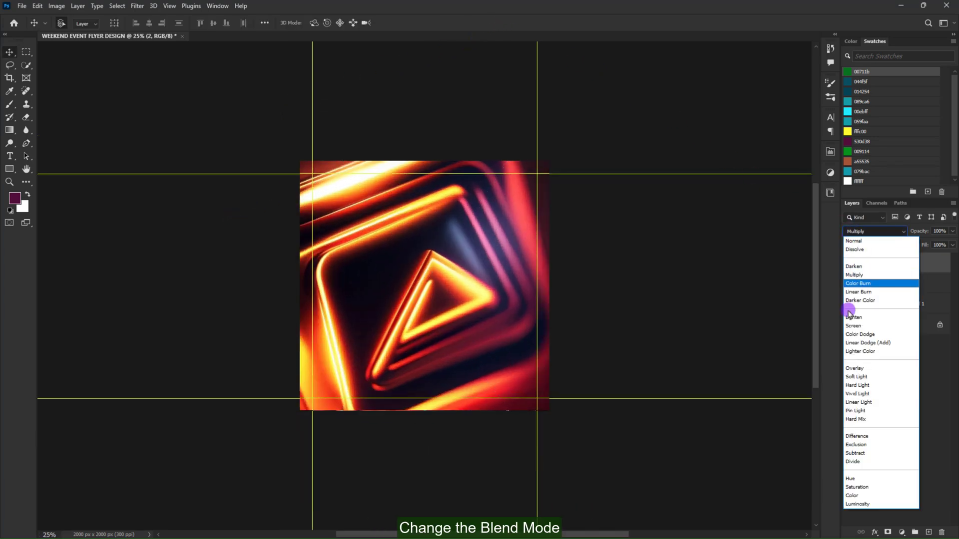
pyautogui.click(851, 370)
pyautogui.hotkey('ctrl', '+')
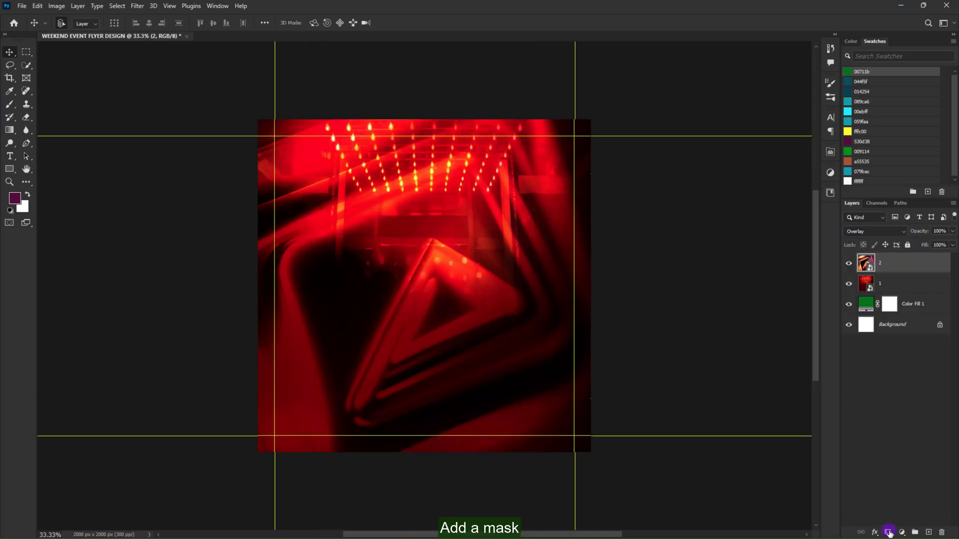
# Mask layer 2, painting away its diagonal beams and restoring one beam in white.
pyautogui.click(890, 533)
pyautogui.press('b')
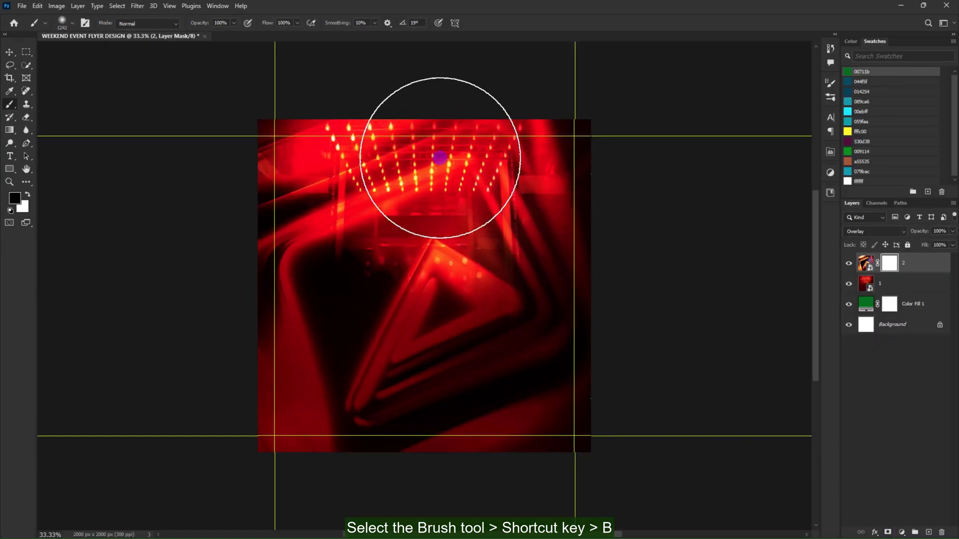
pyautogui.moveTo(396, 139)
pyautogui.mouseDown()
pyautogui.moveTo(407, 215)
pyautogui.moveTo(339, 162)
pyautogui.moveTo(364, 318)
pyautogui.moveTo(407, 311)
pyautogui.moveTo(398, 349)
pyautogui.moveTo(370, 350)
pyautogui.mouseUp()
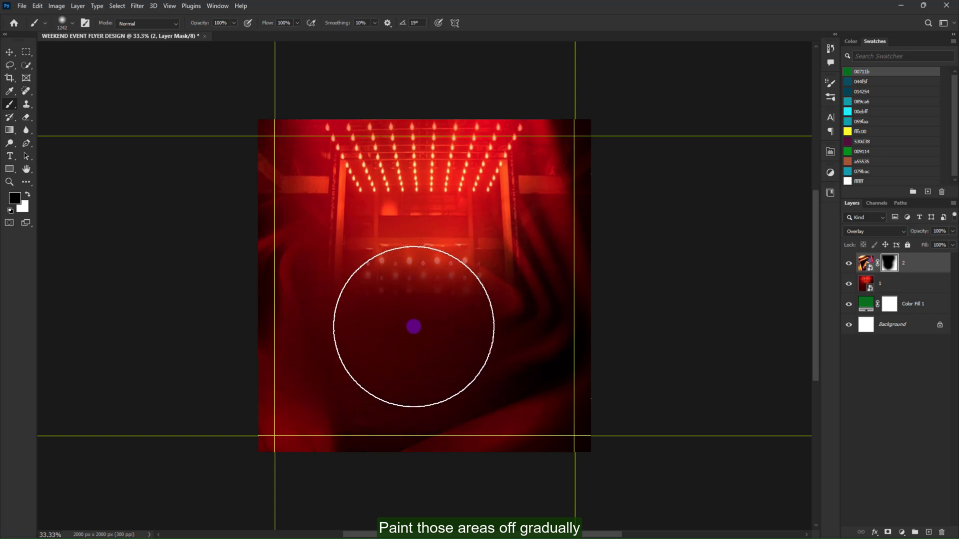
pyautogui.press('x')
pyautogui.moveTo(428, 274)
pyautogui.mouseDown()
pyautogui.moveTo(419, 287)
pyautogui.moveTo(375, 251)
pyautogui.mouseUp()
pyautogui.rightClick(345, 346)
pyautogui.press('Escape')
# Set photo layer 1's blend mode to Luminosity.
pyautogui.press('x')
pyautogui.press('v')
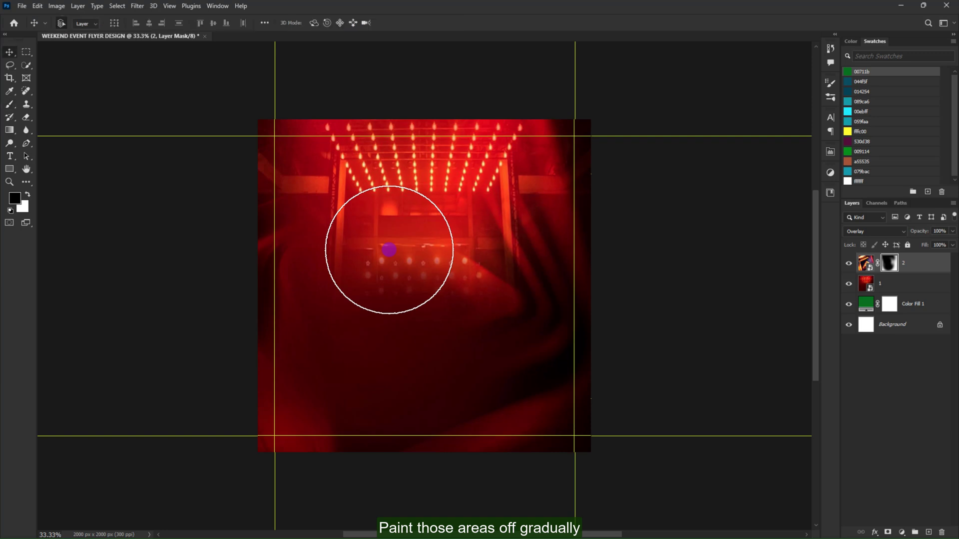
pyautogui.click(877, 288)
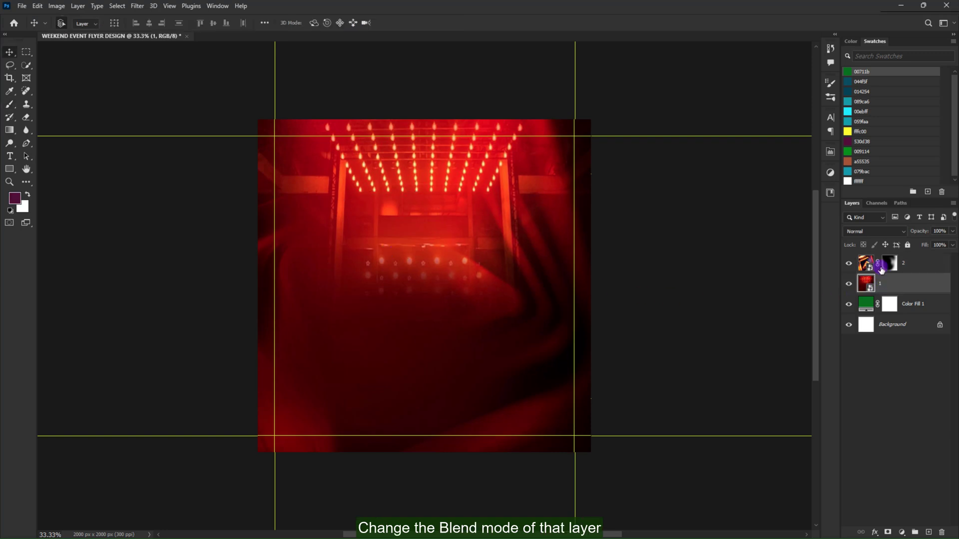
pyautogui.click(883, 233)
pyautogui.click(860, 505)
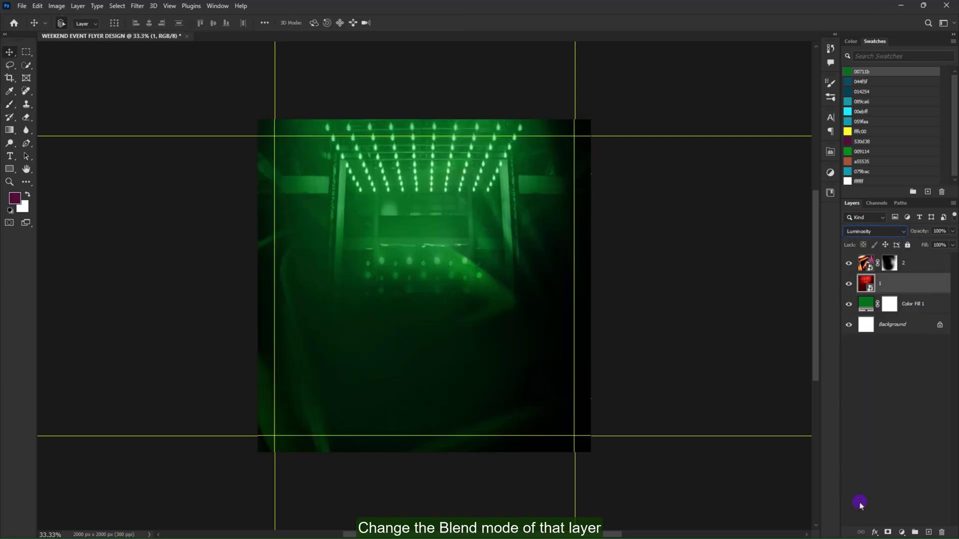
# Apply a Surface Blur smart filter (radius 21, threshold 15) to layer 1.
pyautogui.click(142, 9)
pyautogui.click(141, 18)
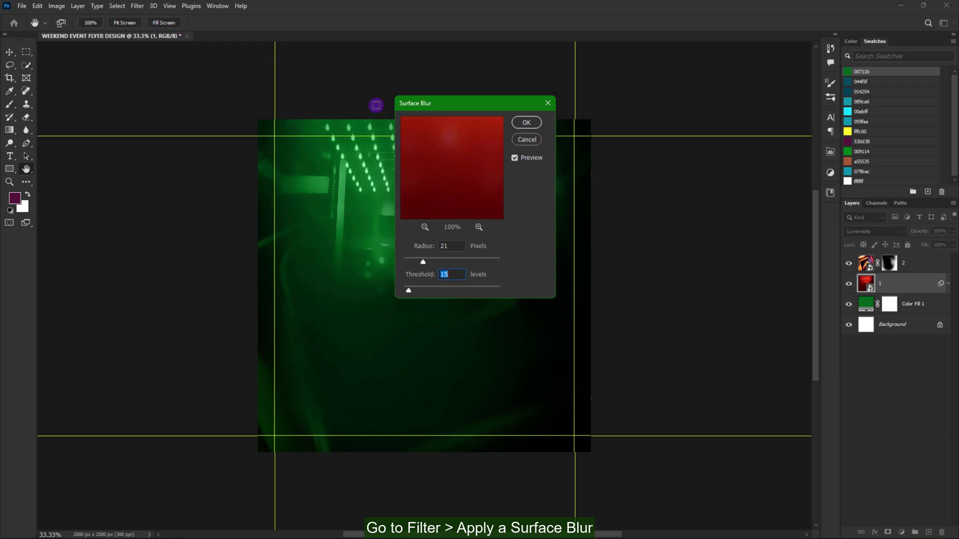
pyautogui.click(530, 125)
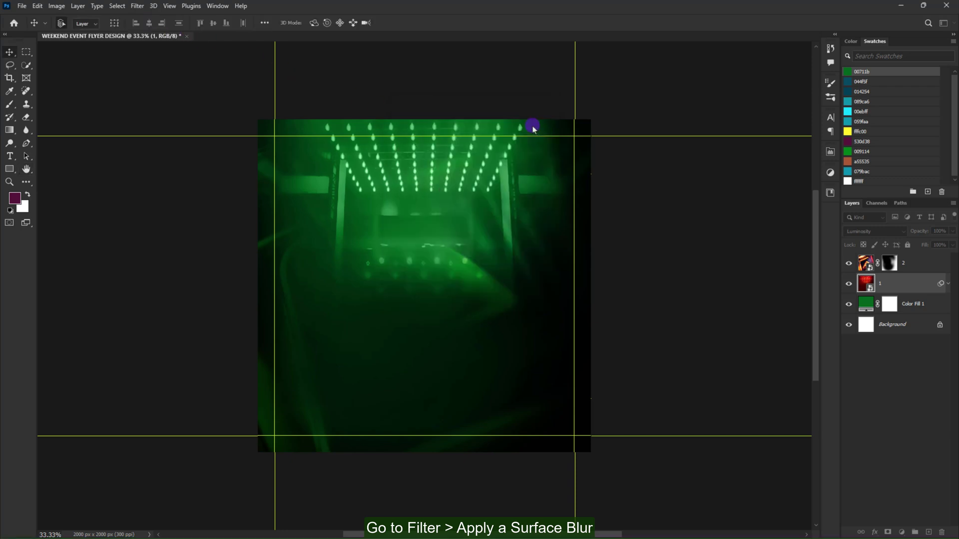
pyautogui.click(918, 334)
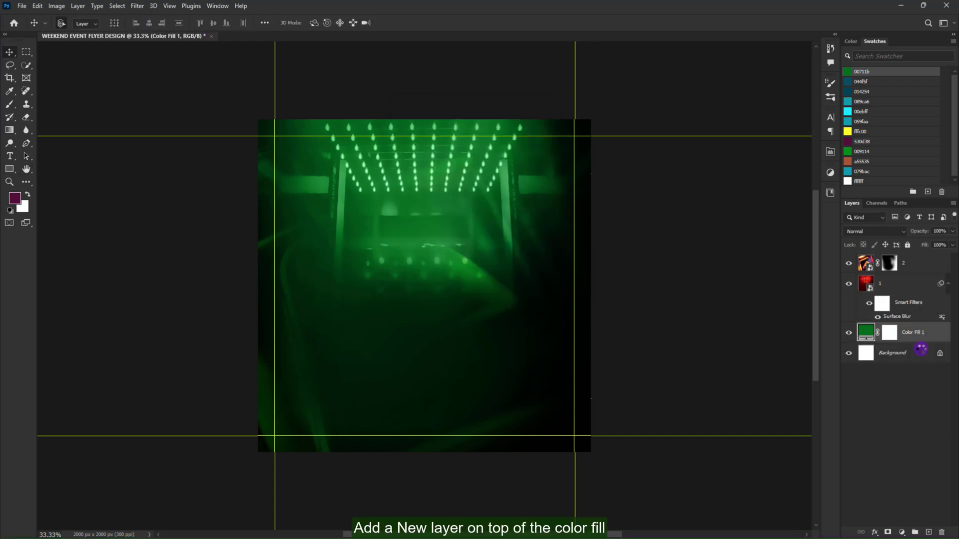
# Paint a 530d38 dab on a new layer, blend it in Divide and scale it to 134.24%.
pyautogui.click(928, 532)
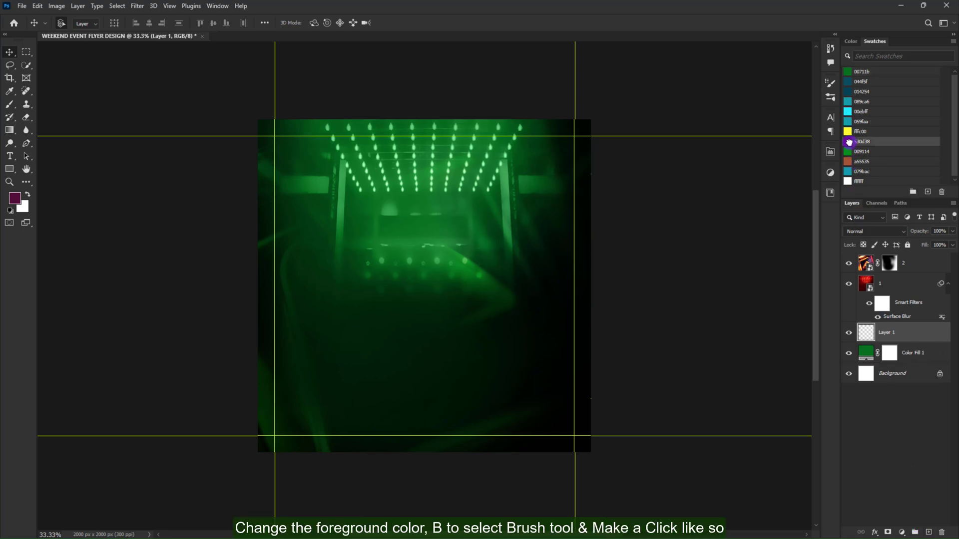
pyautogui.press('b')
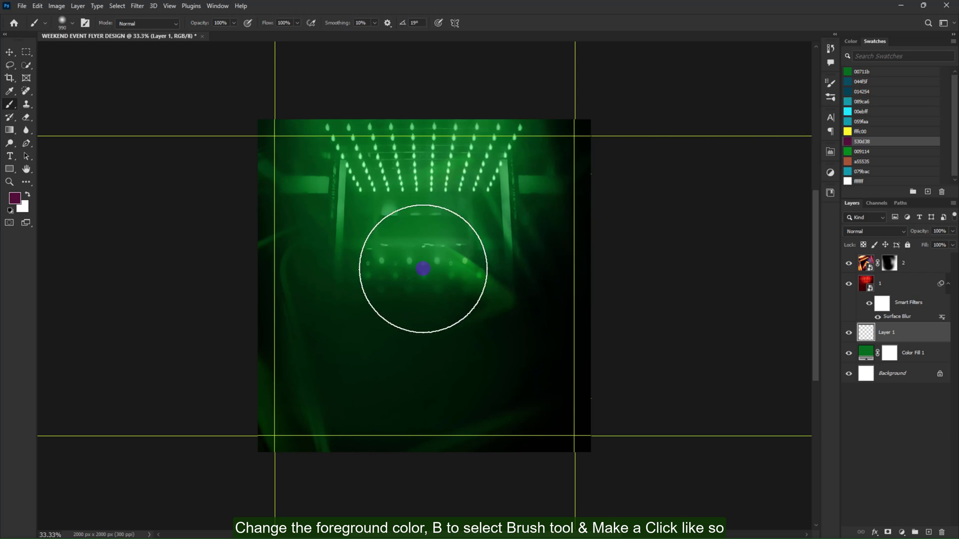
pyautogui.press('v')
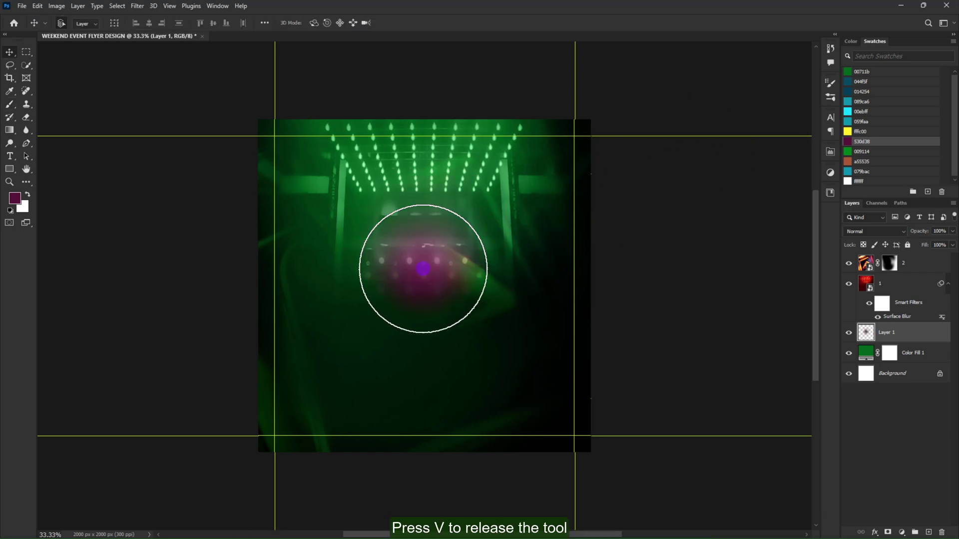
pyautogui.click(874, 231)
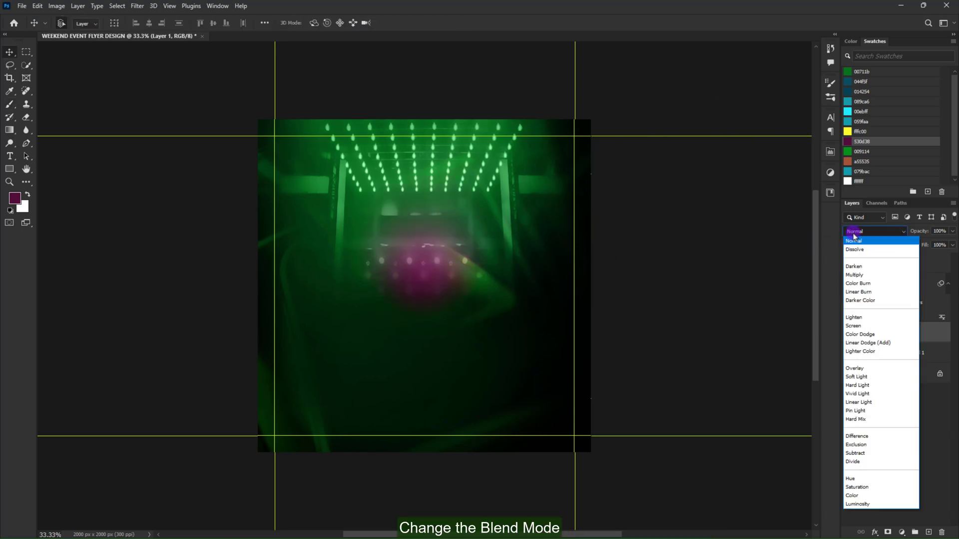
pyautogui.click(856, 462)
pyautogui.hotkey('ctrl', 't')
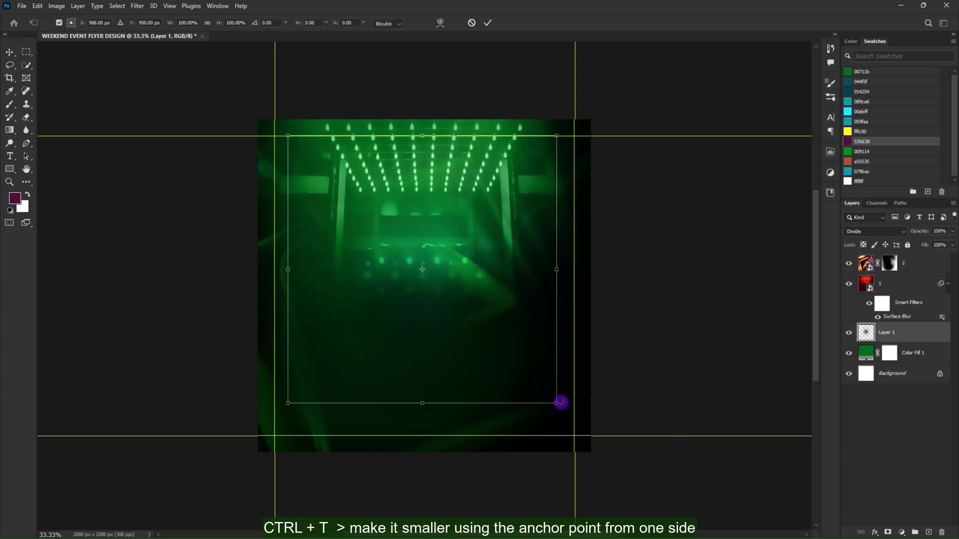
pyautogui.moveTo(560, 402); pyautogui.dragTo(598, 445)
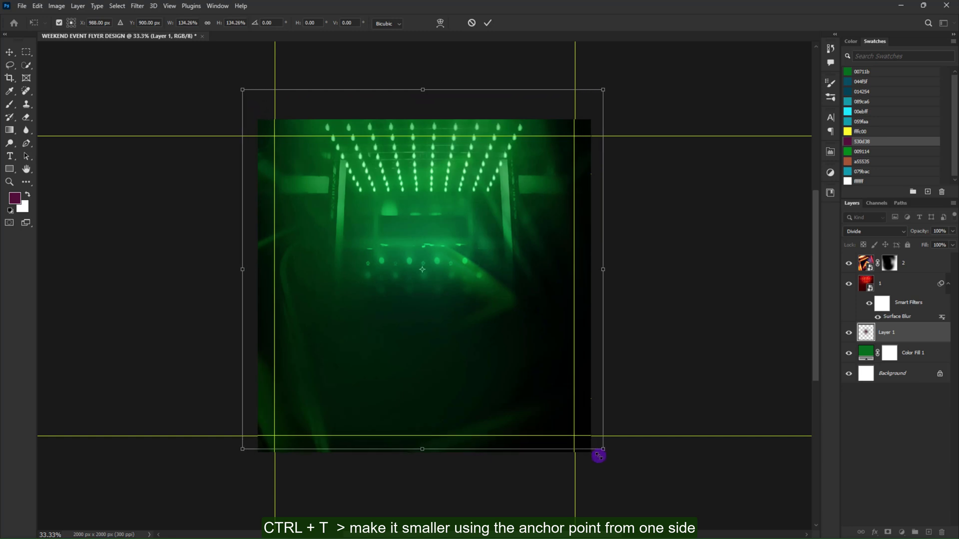
pyautogui.click(488, 23)
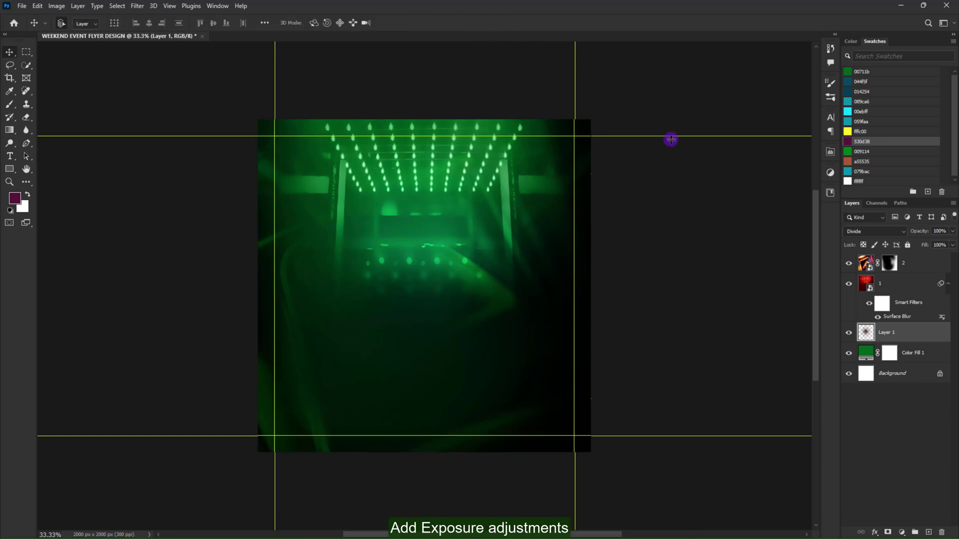
# Add an Exposure adjustment above layer 1 set to -1.61.
pyautogui.click(888, 281)
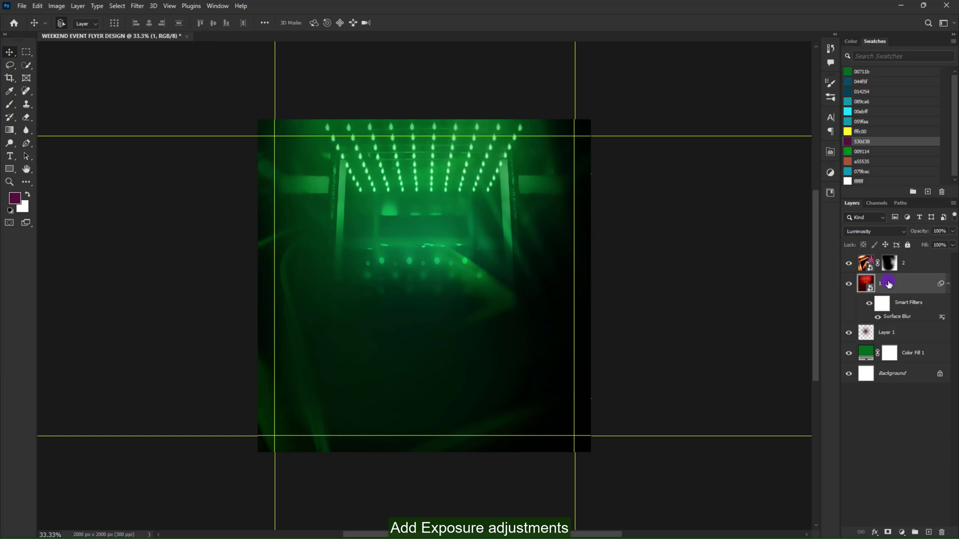
pyautogui.click(902, 533)
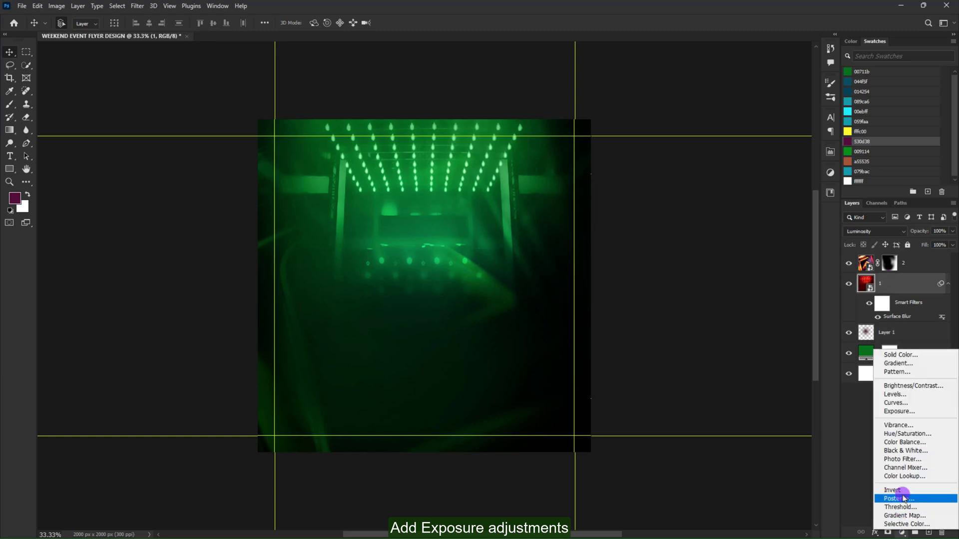
pyautogui.click(921, 414)
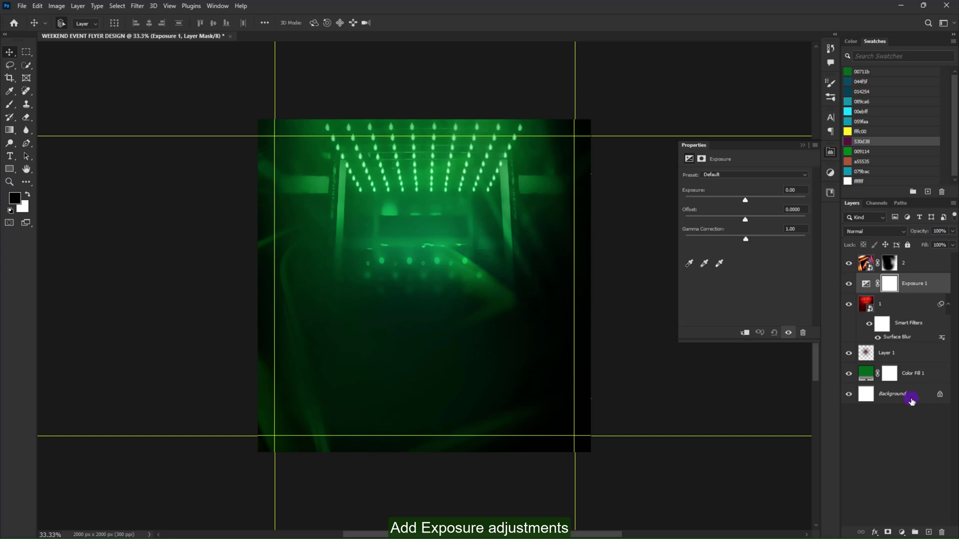
pyautogui.click(789, 190)
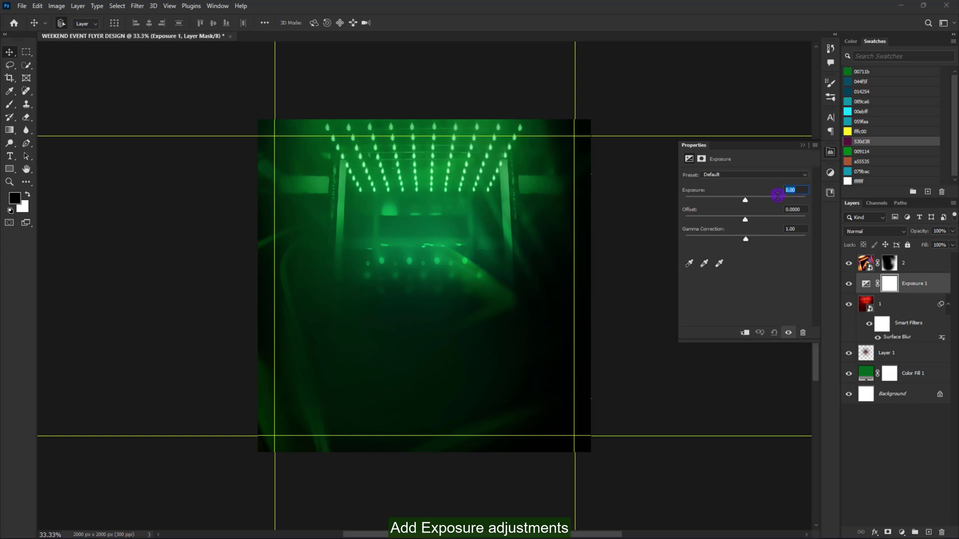
pyautogui.write('-1.61')
pyautogui.press('Return')
# Paint the Exposure mask's centre black with a large brush to keep it bright.
pyautogui.press('b')
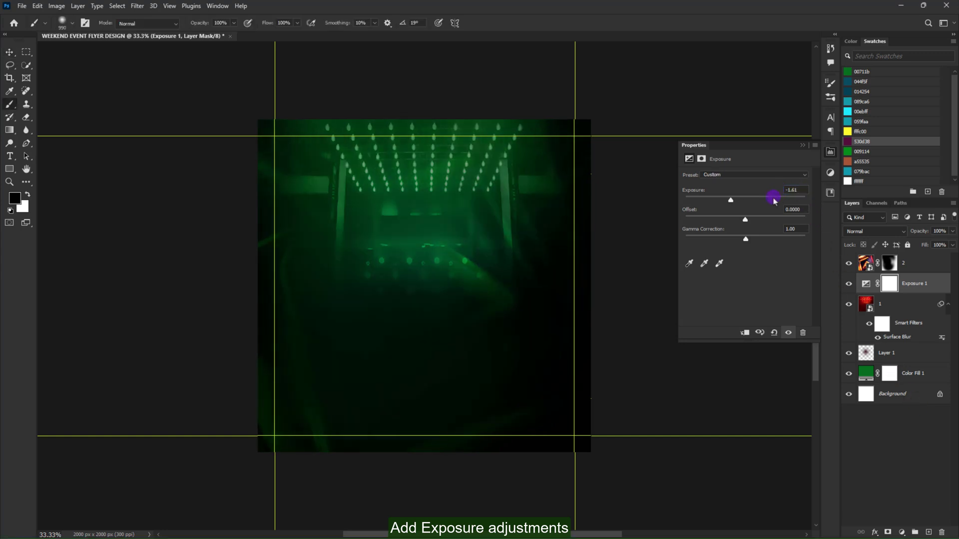
pyautogui.moveTo(420, 270); pyautogui.dragTo(482, 231)
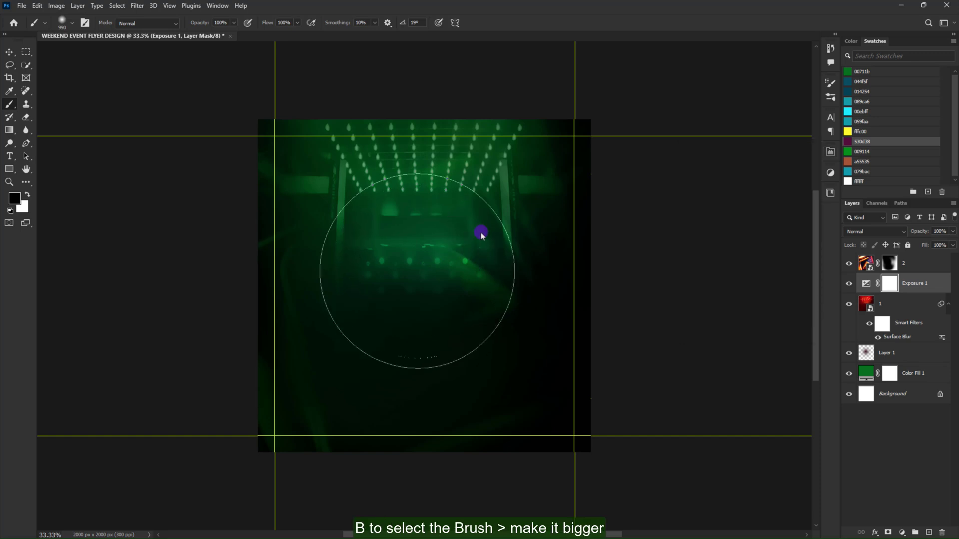
pyautogui.moveTo(422, 267)
pyautogui.mouseDown()
pyautogui.moveTo(428, 253)
pyautogui.moveTo(472, 248)
pyautogui.moveTo(417, 242)
pyautogui.moveTo(460, 268)
pyautogui.moveTo(430, 244)
pyautogui.mouseUp()
pyautogui.press('v')
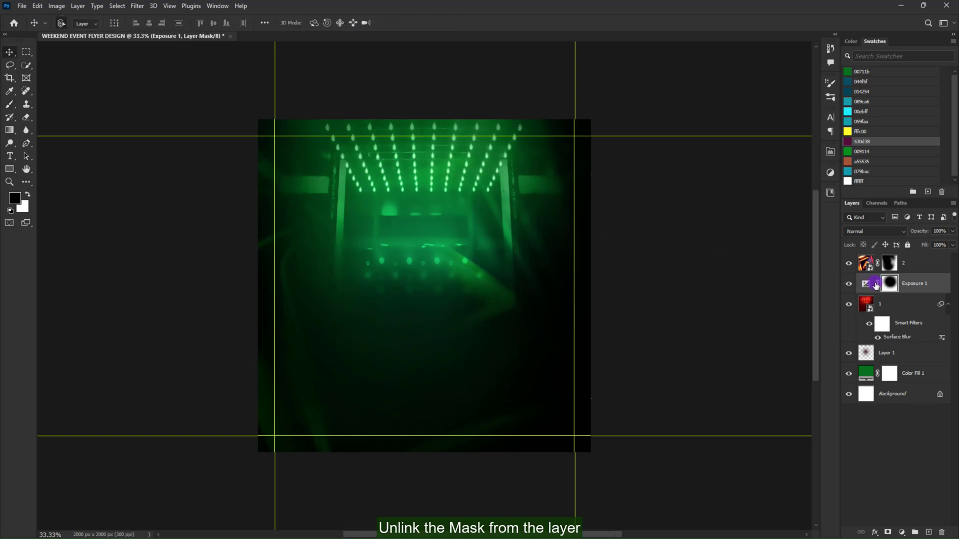
pyautogui.hotkey('ctrl', 't')
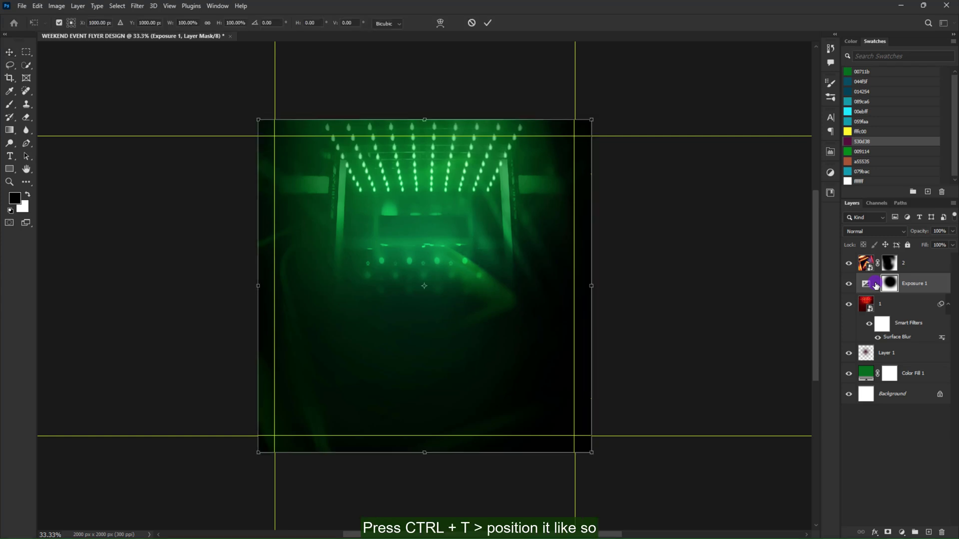
pyautogui.moveTo(456, 258); pyautogui.dragTo(456, 258)
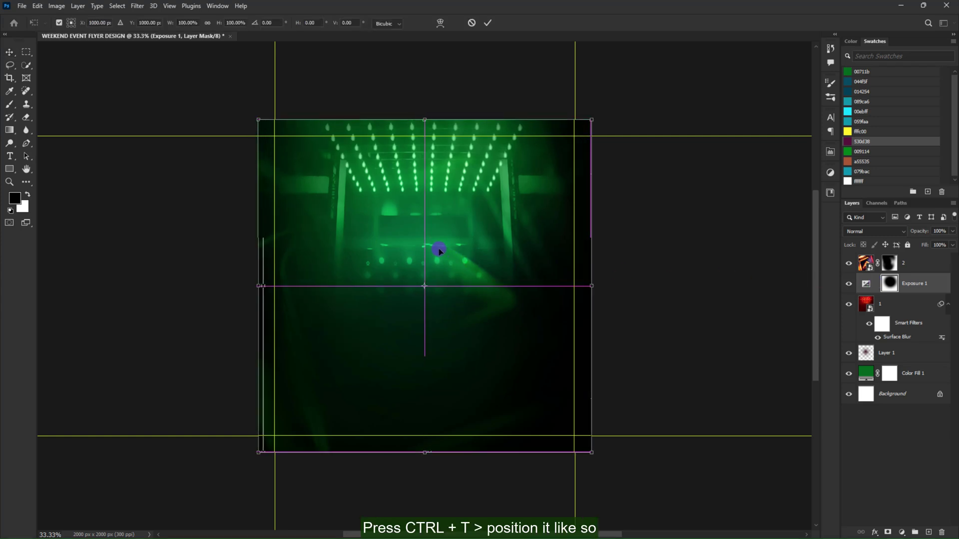
# Add a Hue/Saturation adjustment above layer 2 with Hue -43.
pyautogui.click(486, 24)
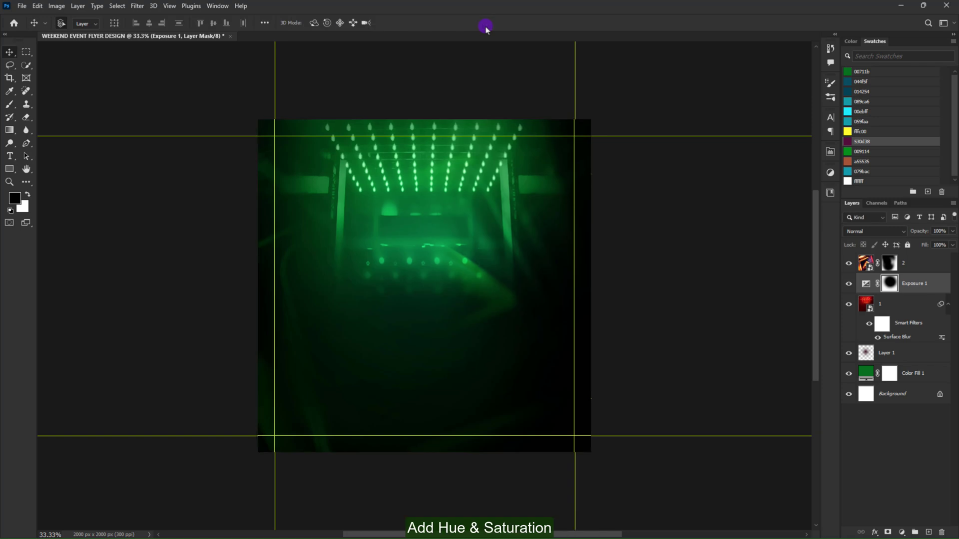
pyautogui.click(907, 269)
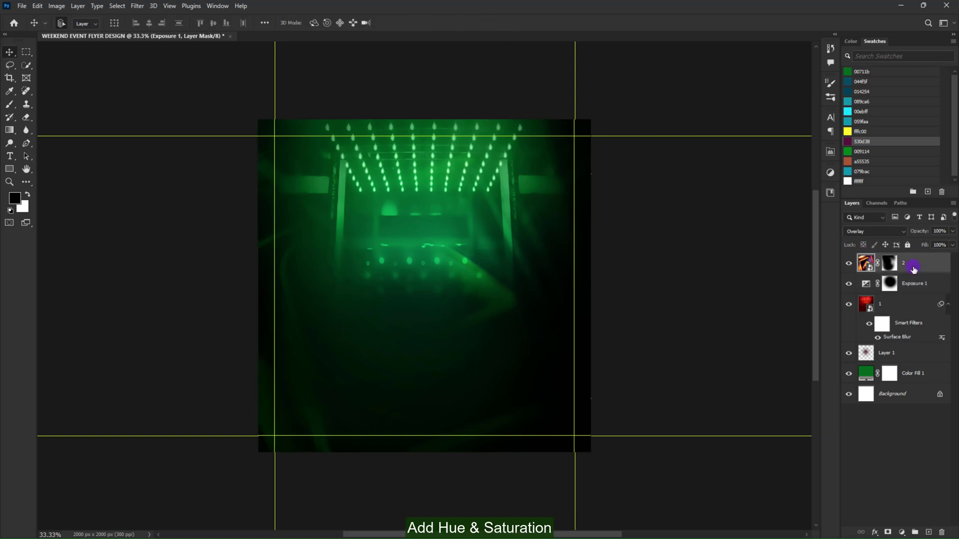
pyautogui.click(901, 532)
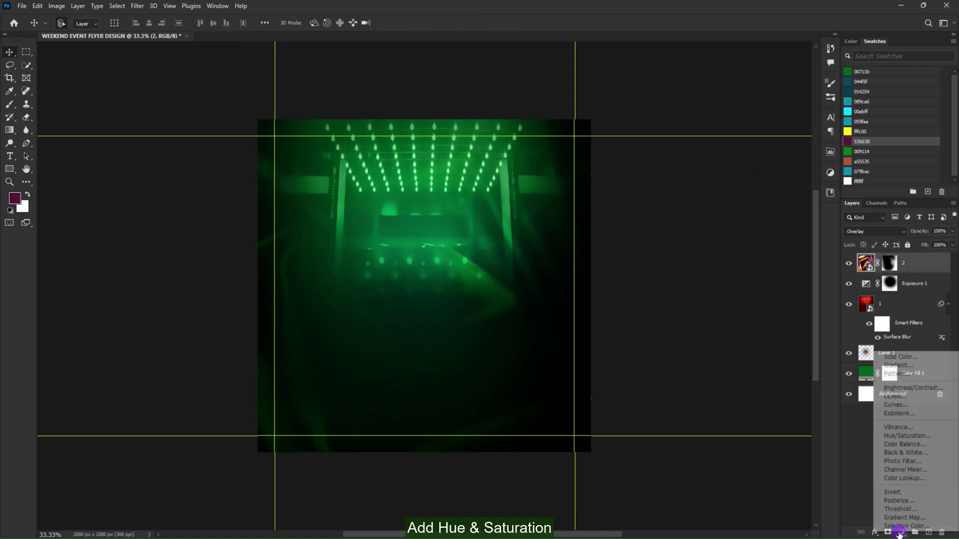
pyautogui.click(909, 436)
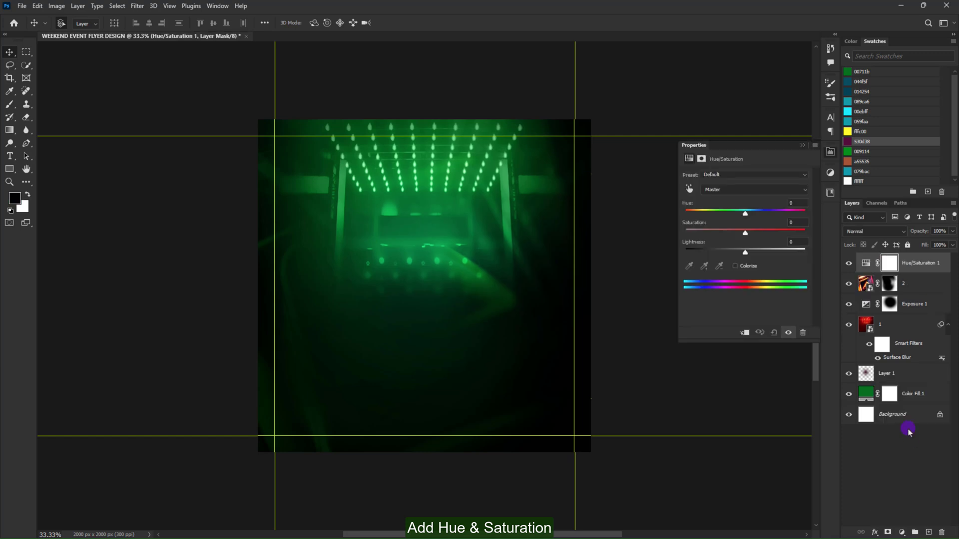
pyautogui.click(794, 202)
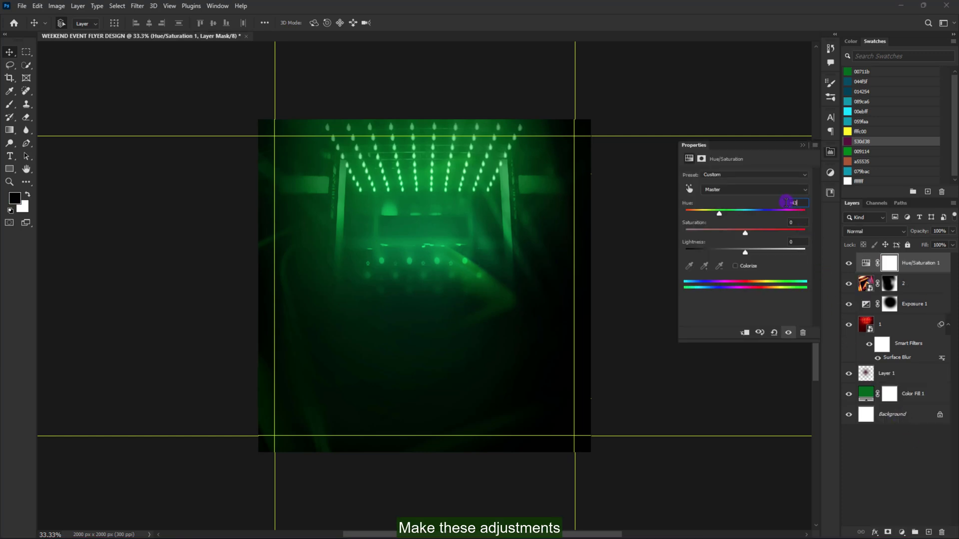
pyautogui.press('Return')
# Group all flyer layers down to Color Fill 1 into a folder named Background.
pyautogui.keyDown('shift'); pyautogui.click(877, 406); pyautogui.keyUp('shift')
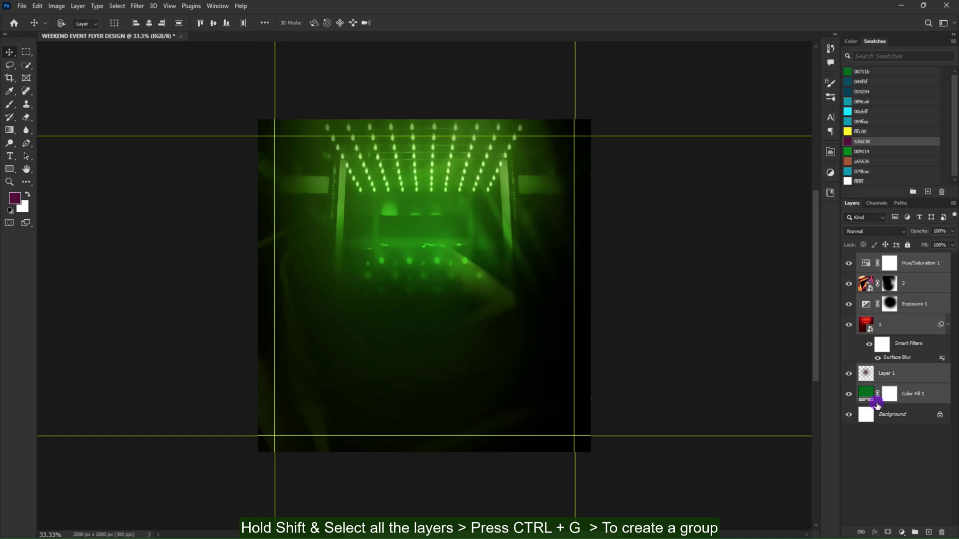
pyautogui.hotkey('ctrl', 'g')
pyautogui.write('Background')
pyautogui.click(796, 246)
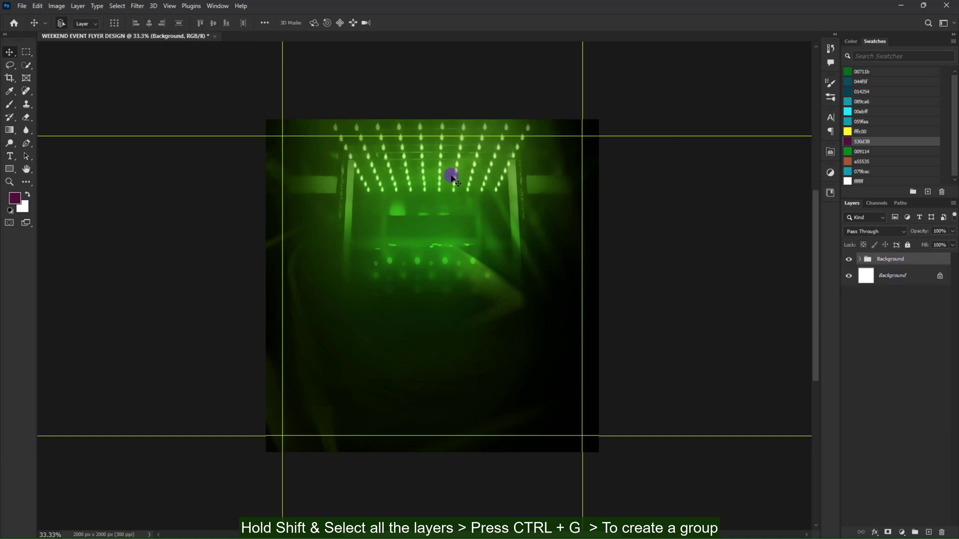
pyautogui.click(15, 25)
# Open Model.jpg and convert its unlocked portrait layer to a smart object.
pyautogui.click(242, 156)
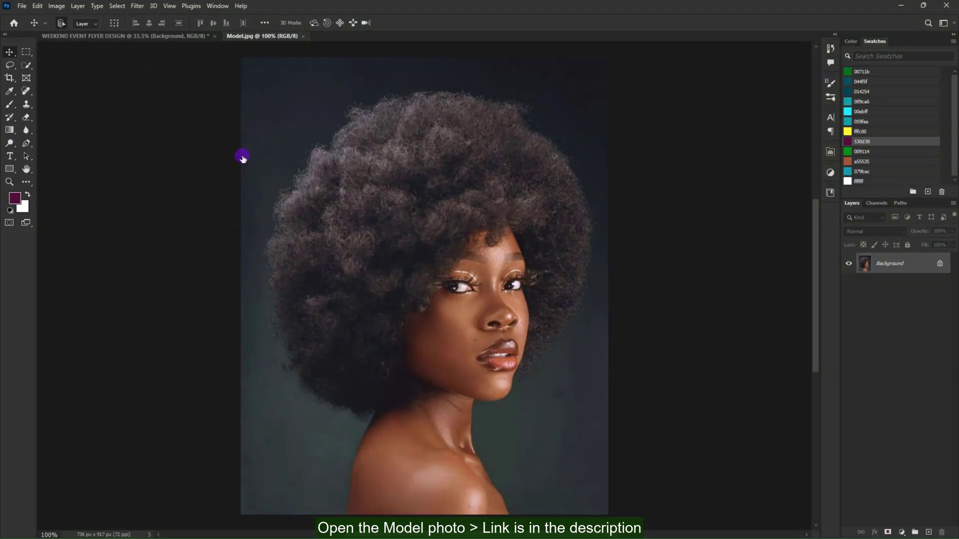
pyautogui.click(939, 263)
pyautogui.rightClick(932, 264)
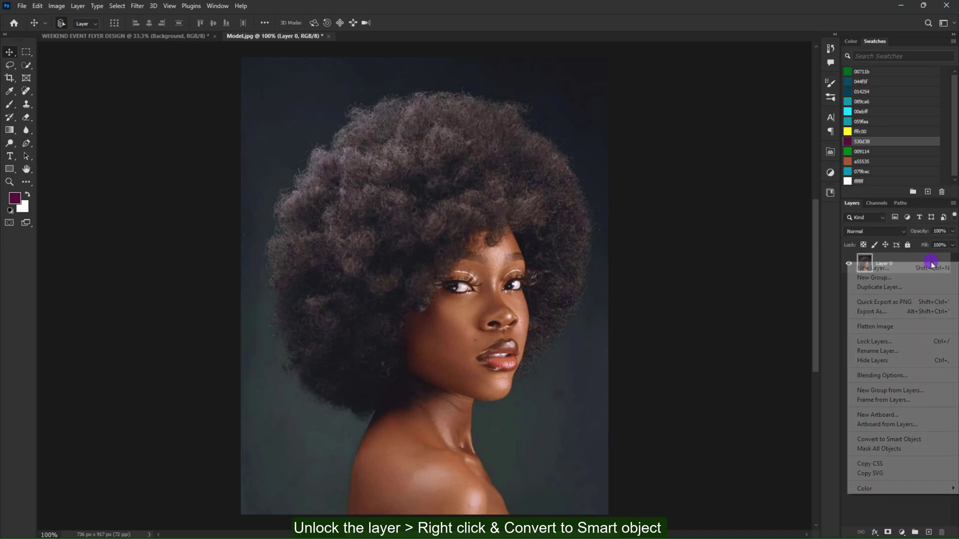
pyautogui.click(915, 439)
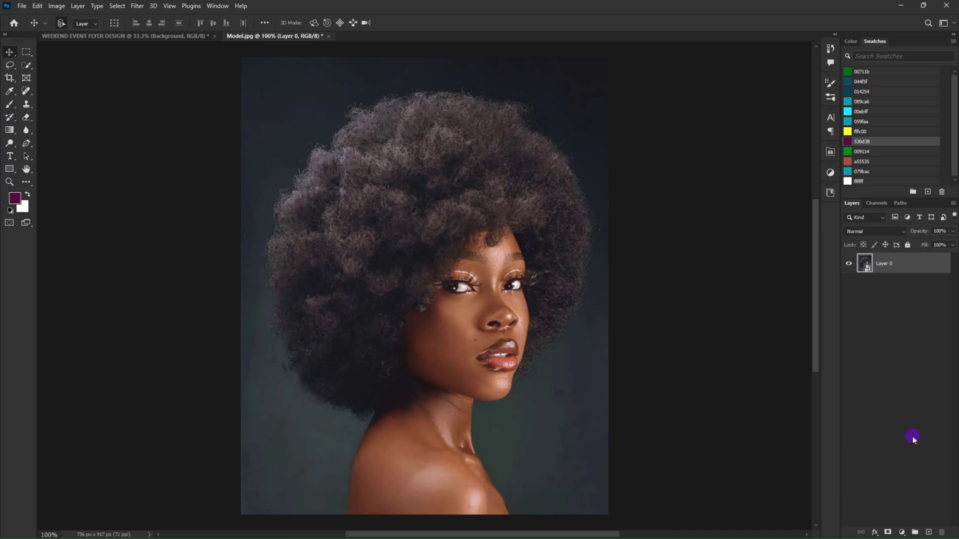
# Apply Camera Raw with Texture +13, Clarity +27, Dehaze +14, Vibrance +11 and sharpening.
pyautogui.click(137, 6)
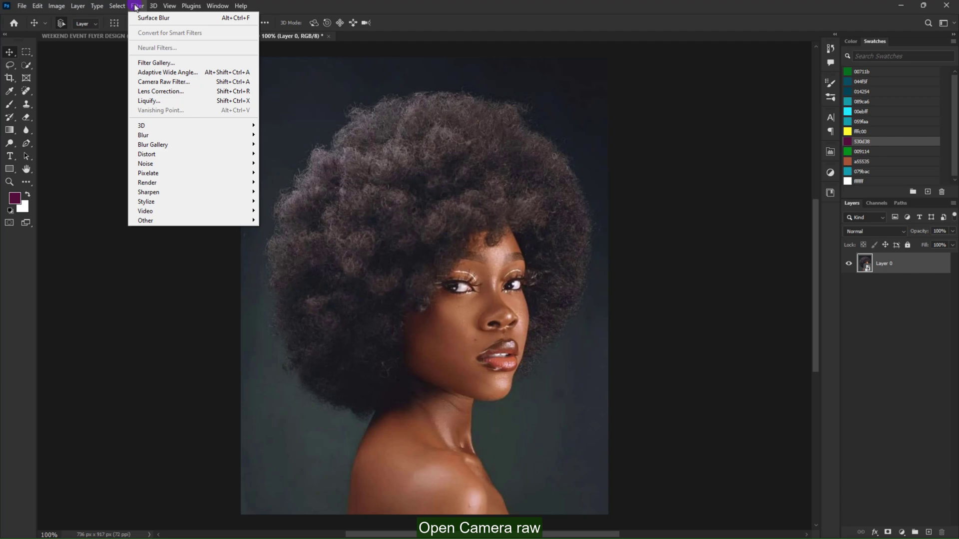
pyautogui.click(149, 82)
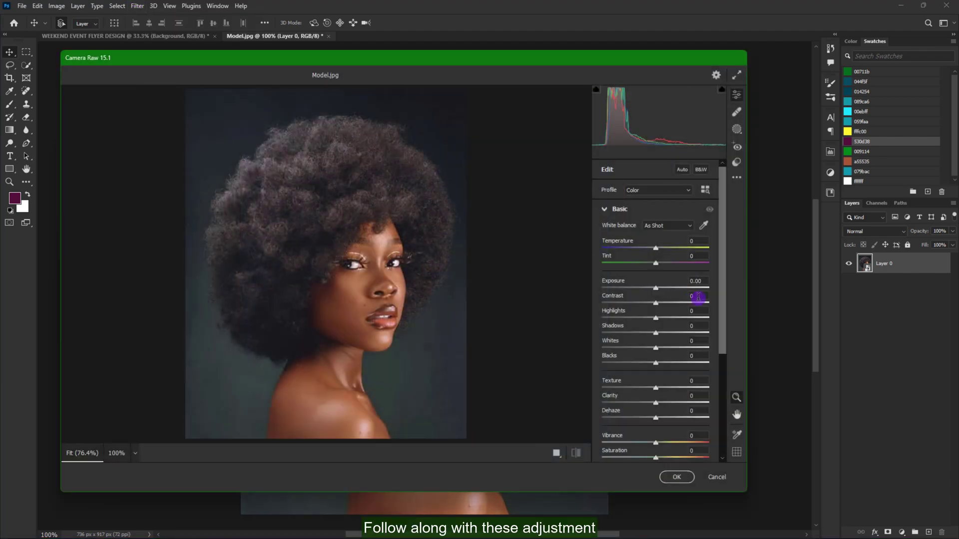
pyautogui.write('11')
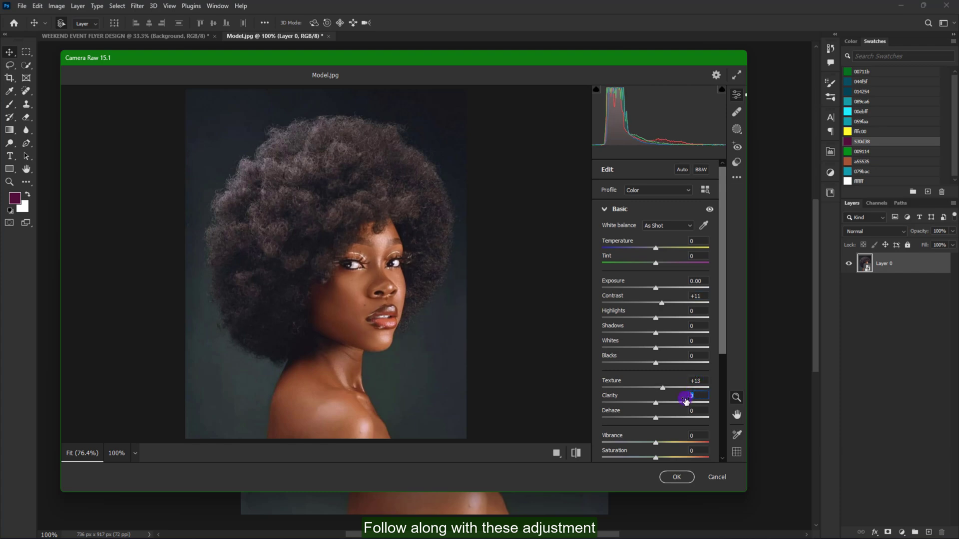
pyautogui.write('+27')
pyautogui.click(694, 410)
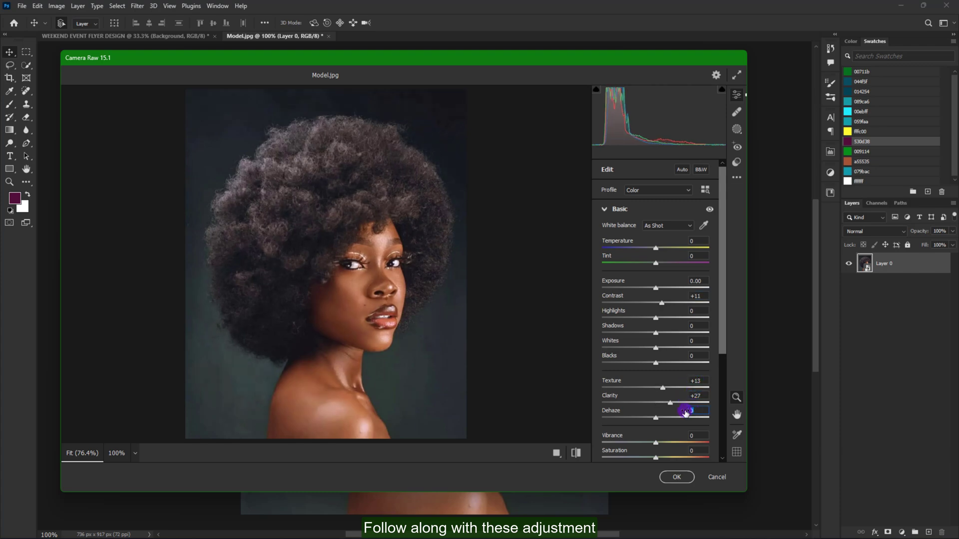
pyautogui.write('4')
pyautogui.press('Tab')
pyautogui.write('+11')
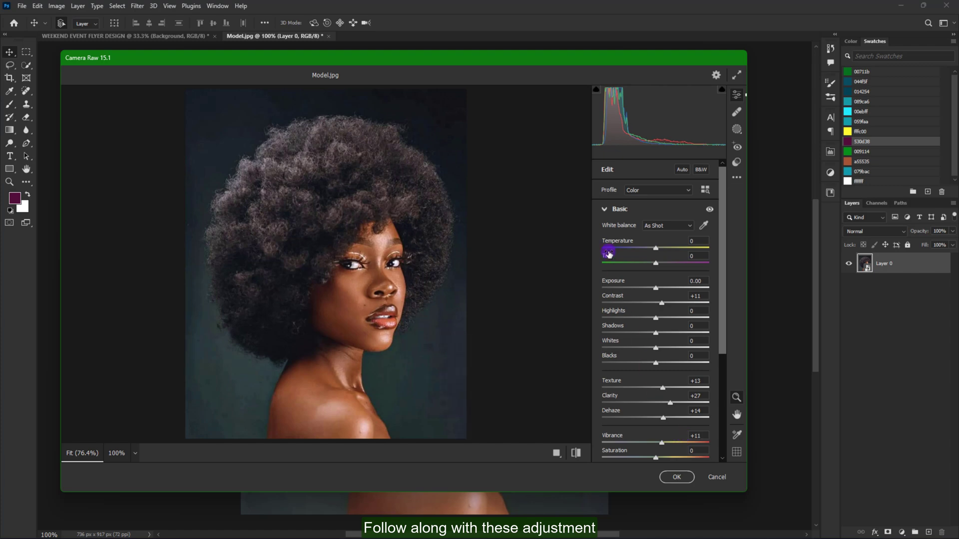
pyautogui.click(604, 210)
pyautogui.click(605, 249)
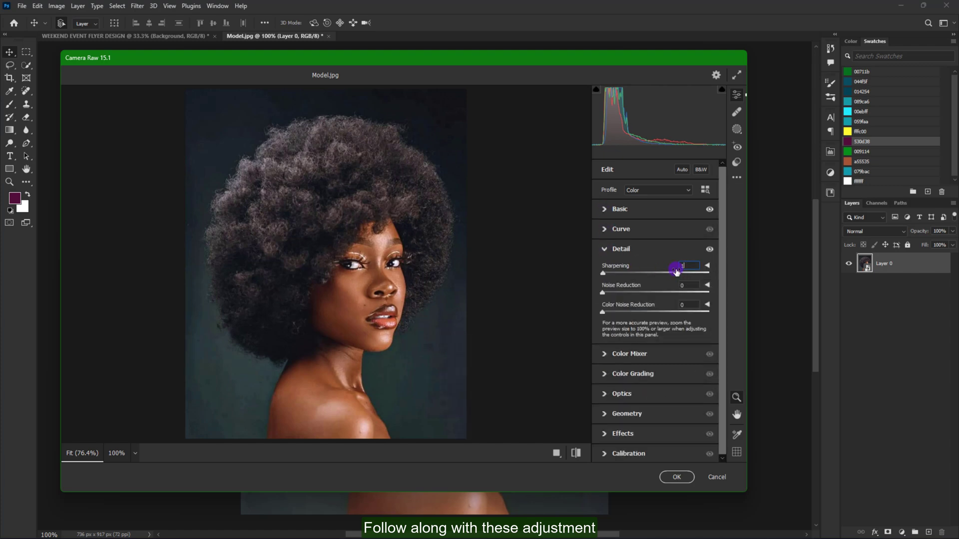
pyautogui.click(676, 477)
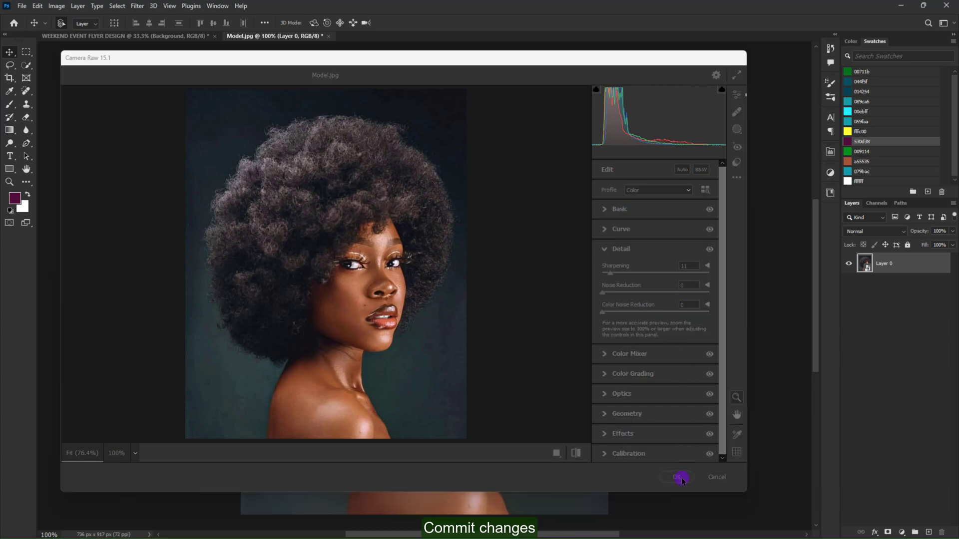
# Mask the model out with Select Subject and drag her into the flyer.
pyautogui.click(27, 65)
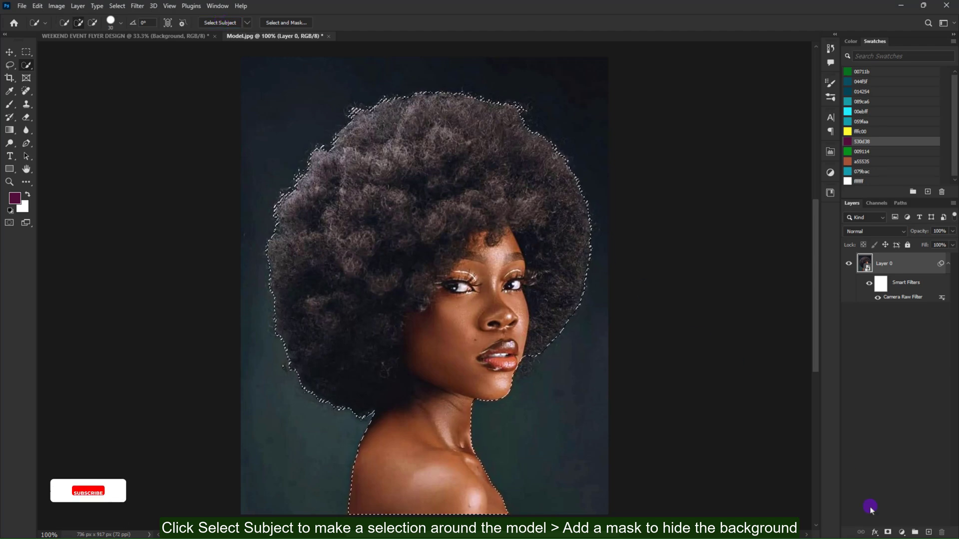
pyautogui.click(887, 532)
pyautogui.press('v')
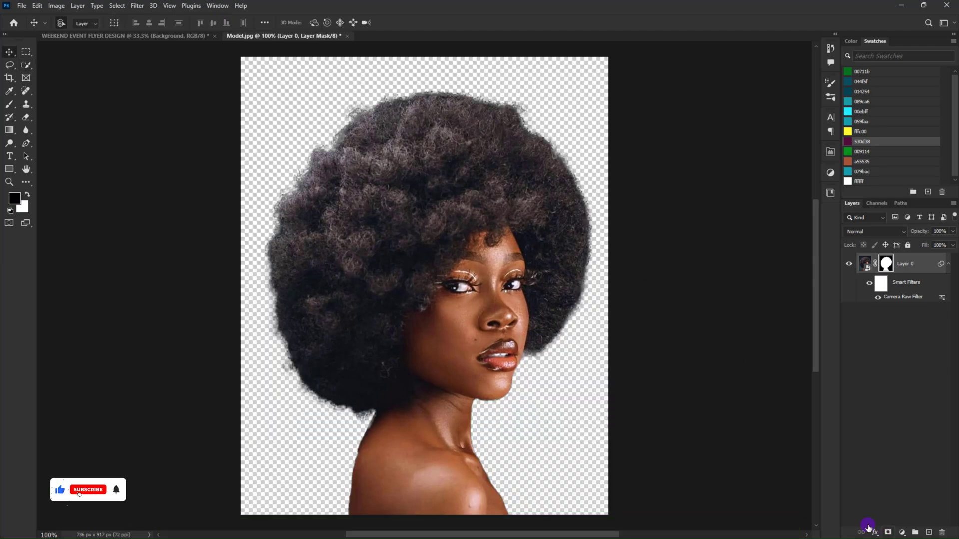
pyautogui.moveTo(450, 285)
pyautogui.mouseDown()
pyautogui.moveTo(149, 54)
pyautogui.moveTo(428, 274)
pyautogui.mouseUp()
# Flip the model horizontally, enlarge her about 195% and position her at the top centre.
pyautogui.hotkey('ctrl', 't')
pyautogui.rightClick(450, 360)
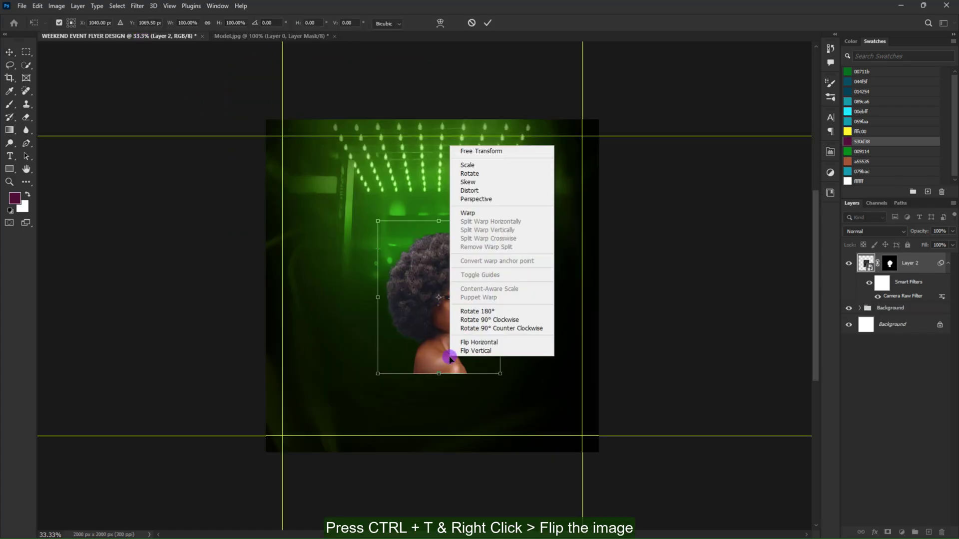
pyautogui.click(459, 344)
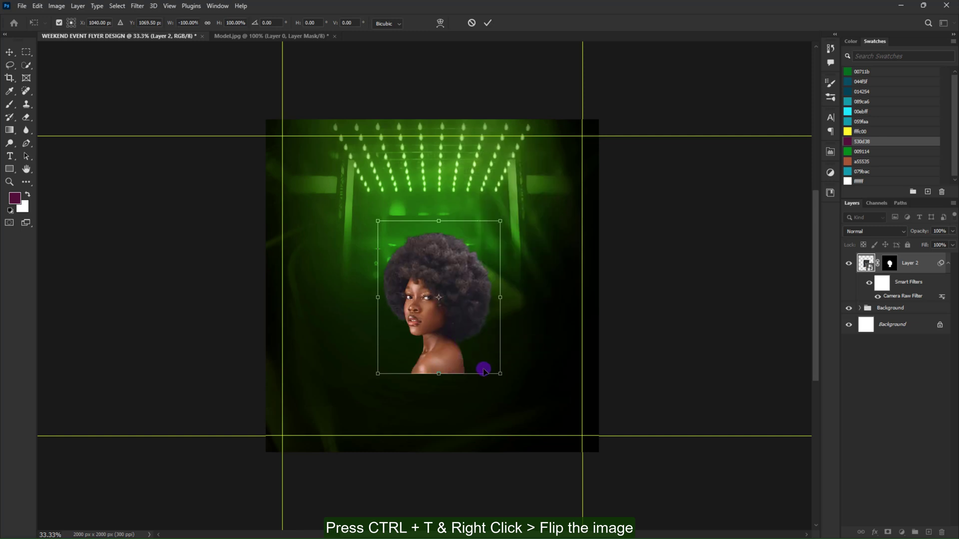
pyautogui.moveTo(500, 375); pyautogui.dragTo(561, 444)
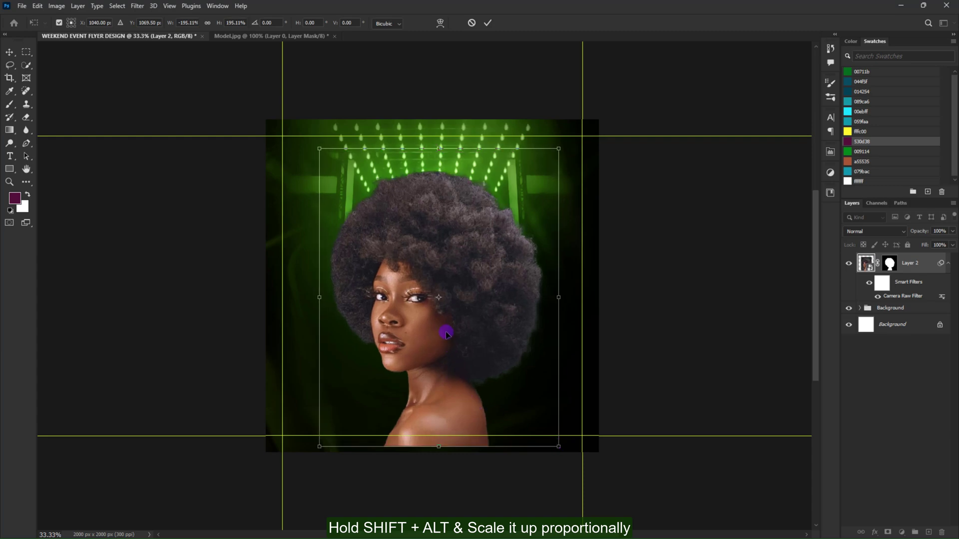
pyautogui.moveTo(439, 338); pyautogui.dragTo(446, 272)
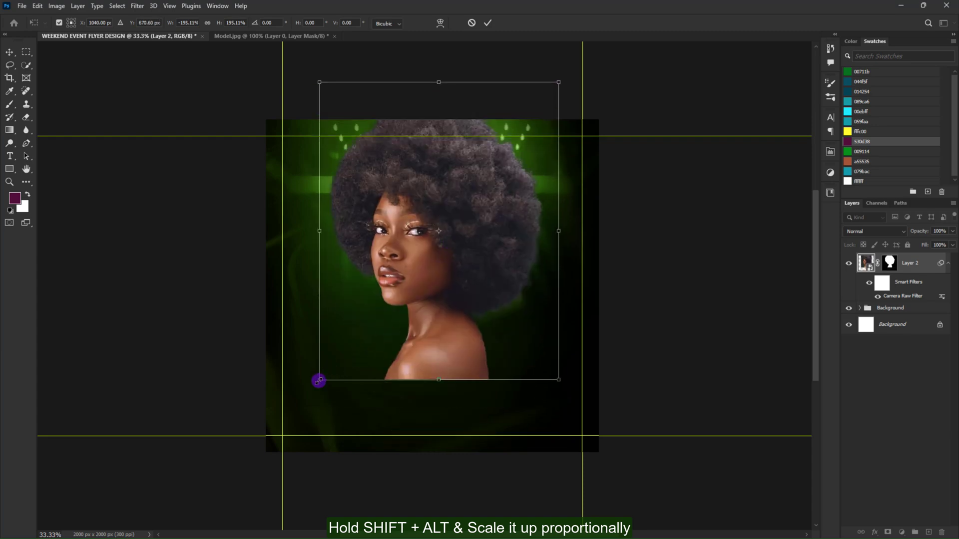
pyautogui.press('Return')
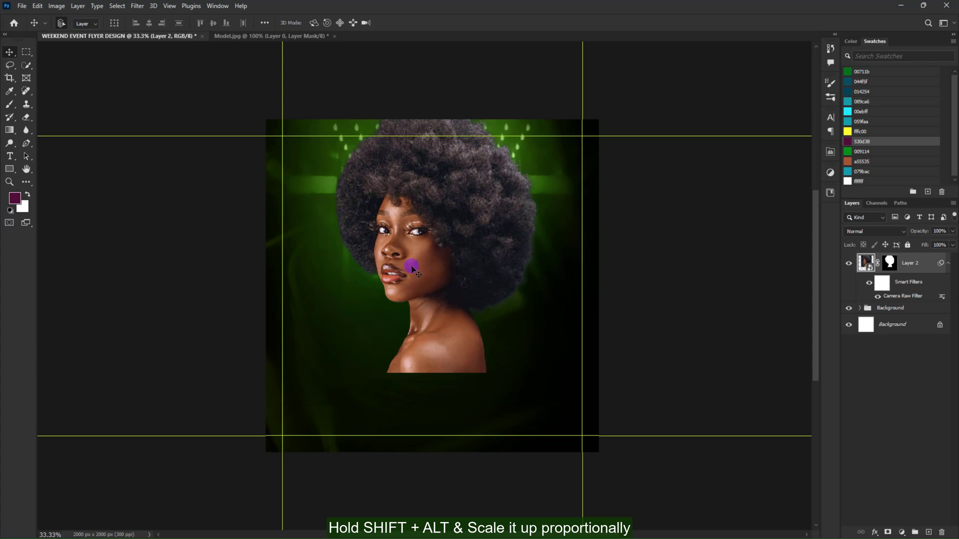
pyautogui.moveTo(412, 268); pyautogui.dragTo(416, 255)
pyautogui.hotkey('ctrl', '+')
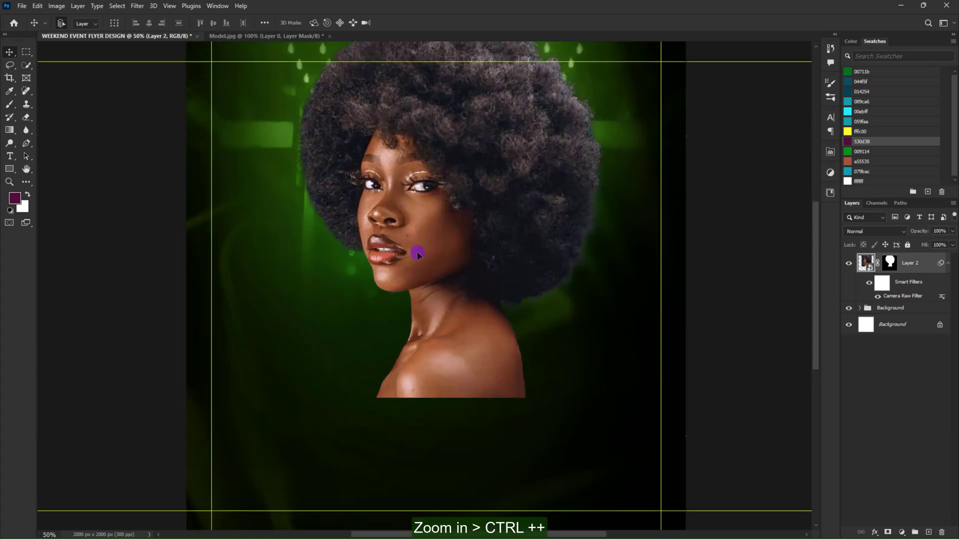
pyautogui.hotkey('ctrl', '-')
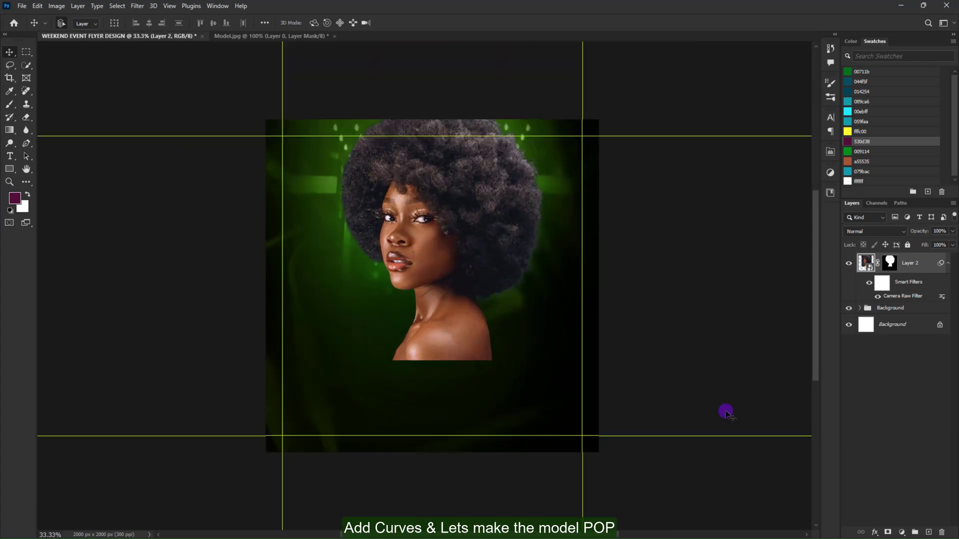
# Add a Curves adjustment clipped to the model's layer and adjust its curve.
pyautogui.click(902, 532)
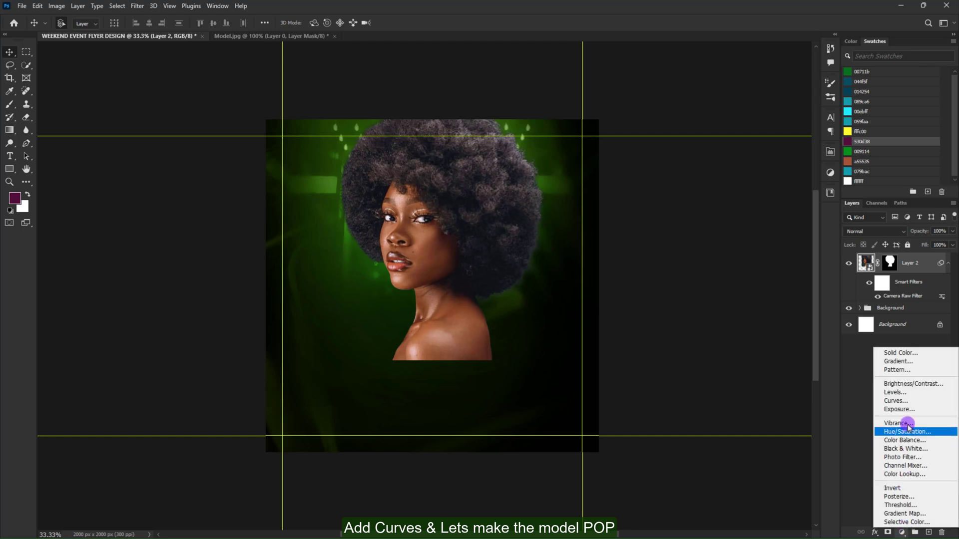
pyautogui.click(905, 401)
pyautogui.click(744, 334)
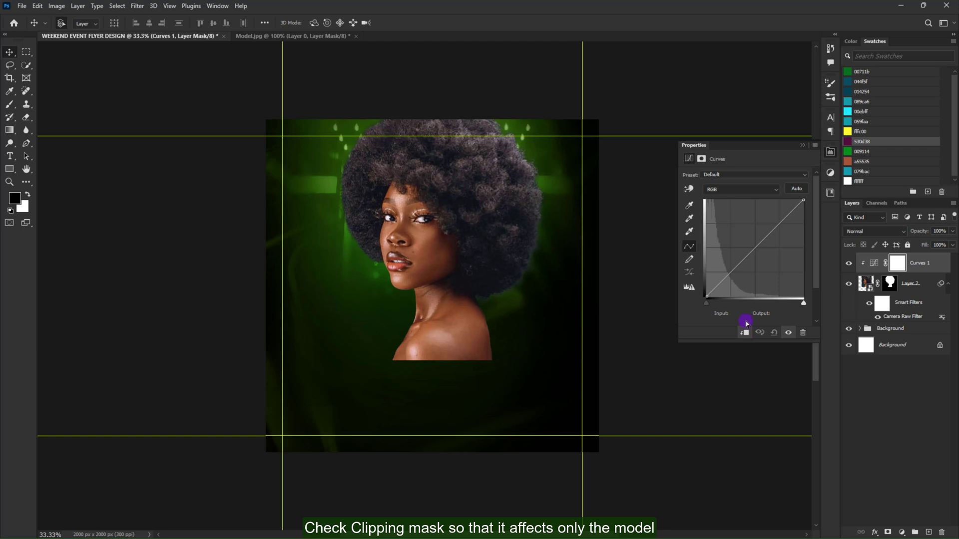
pyautogui.scroll(-1, 739, 308)
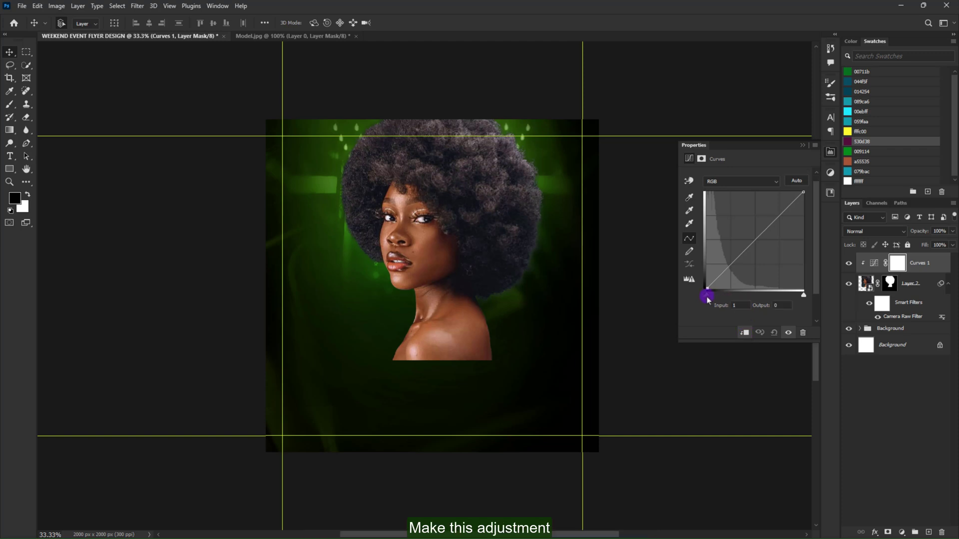
pyautogui.click(731, 305)
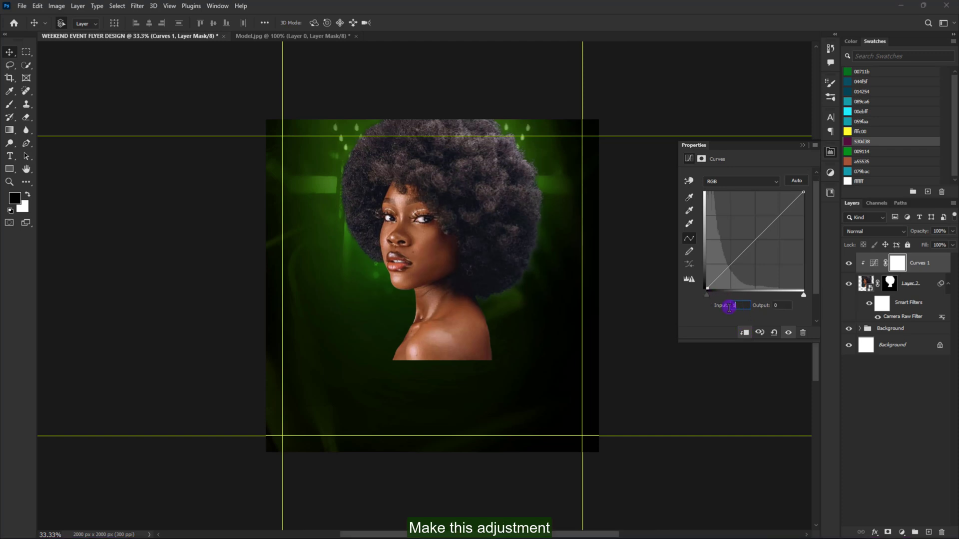
pyautogui.write('7')
pyautogui.click(873, 264)
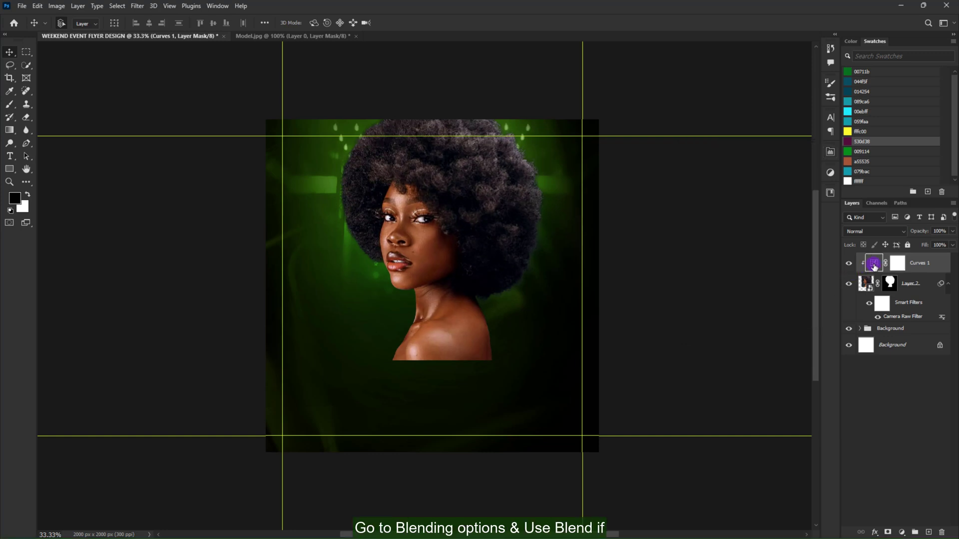
pyautogui.click(873, 264)
# Split the Blend If underlying-layer slider on the Curves layer and set it to Soft Light.
pyautogui.click(875, 530)
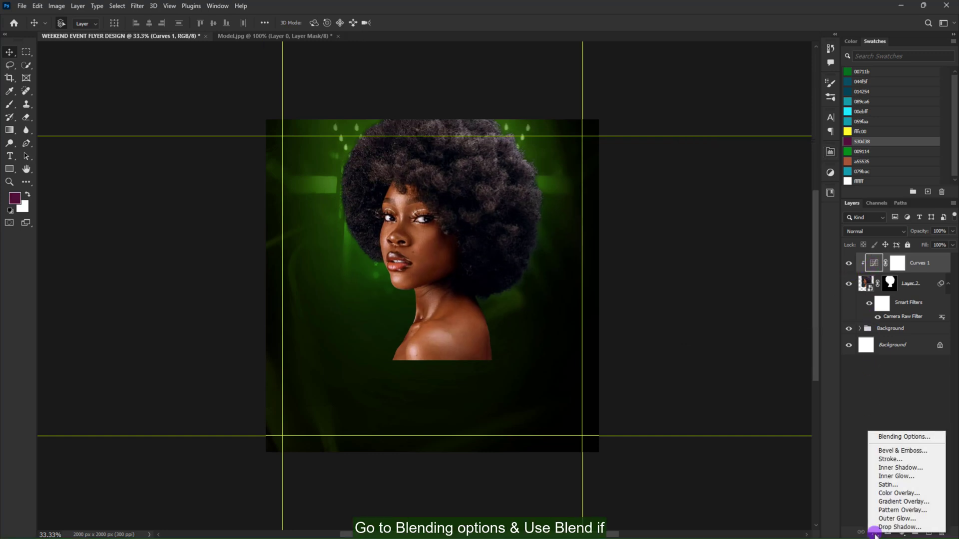
pyautogui.click(894, 436)
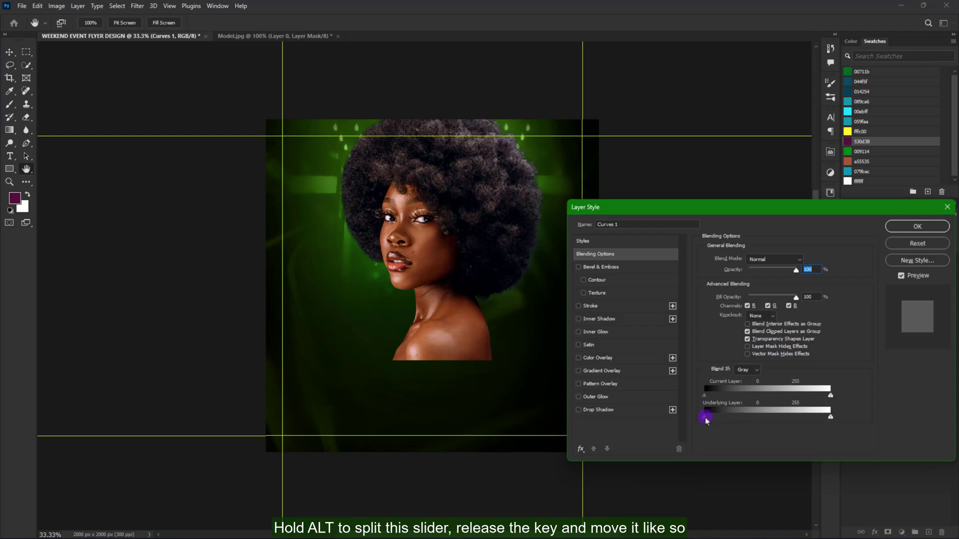
pyautogui.moveTo(709, 419); pyautogui.dragTo(760, 418)
pyautogui.click(909, 227)
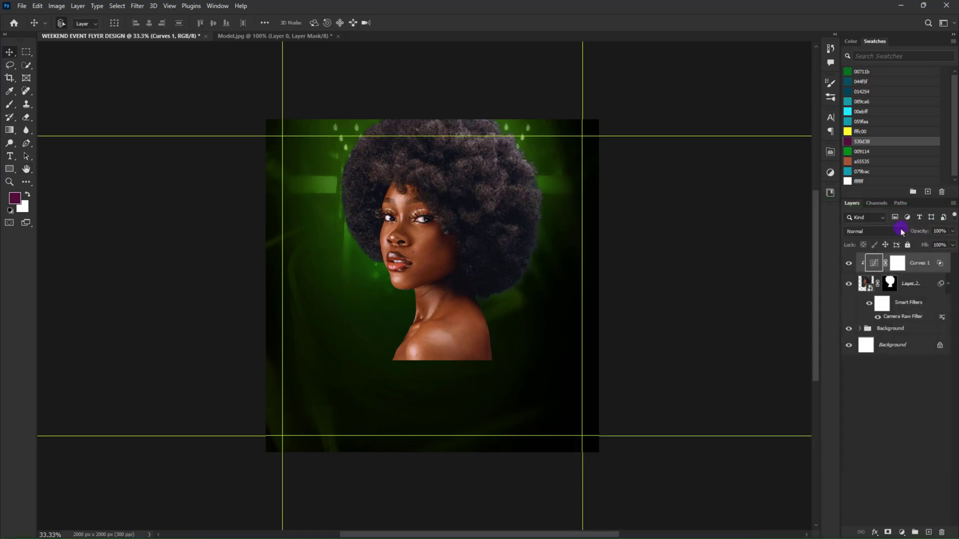
pyautogui.click(884, 232)
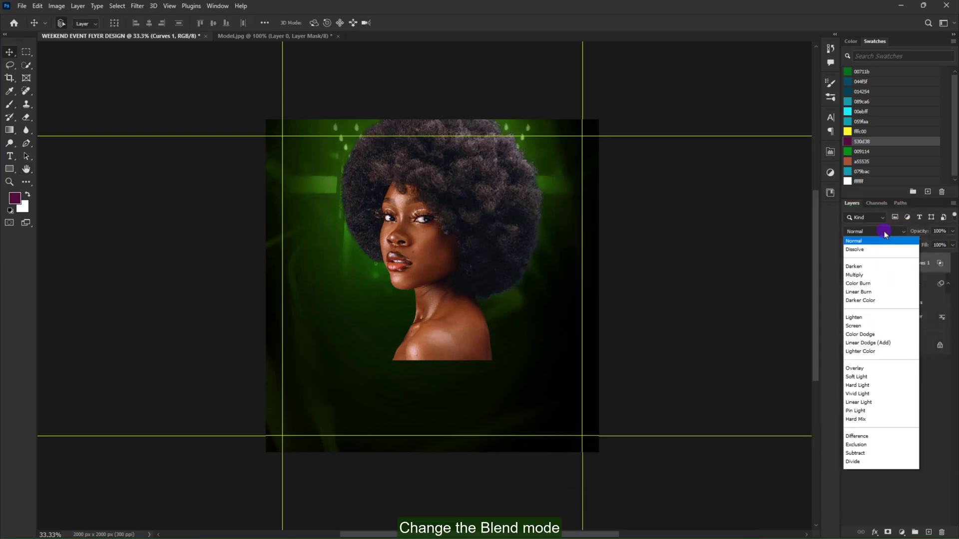
pyautogui.click(862, 377)
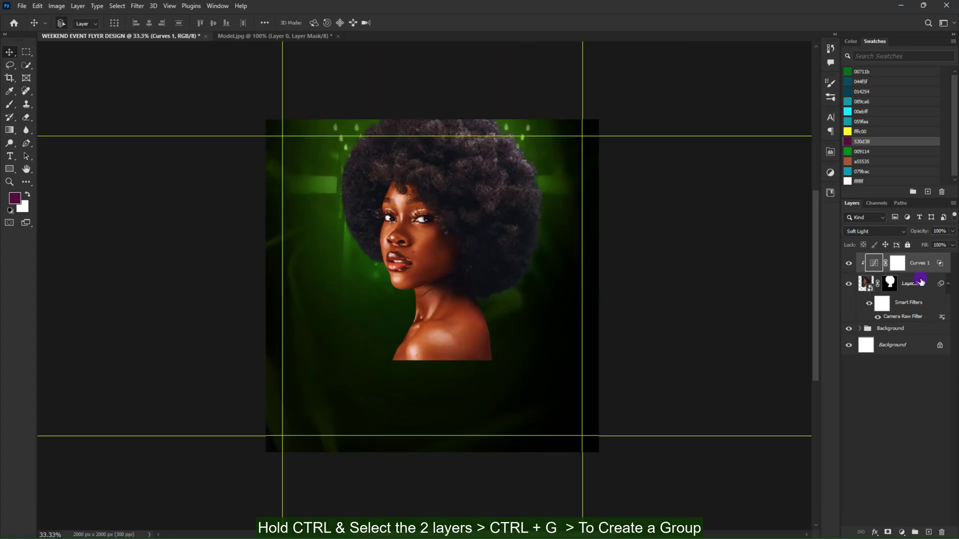
# Group the model and Curves layers into a group named Model and add a group mask.
pyautogui.hotkey('ctrl', 'g')
pyautogui.press('Return')
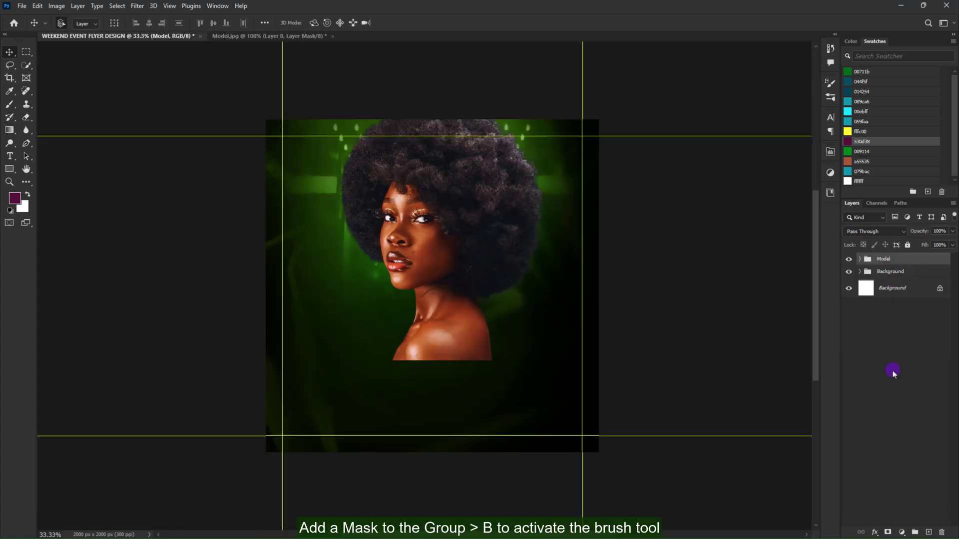
pyautogui.click(890, 533)
# Paint black with low brush opacity and flow to fade her neck and shoulders into the background.
pyautogui.press('b')
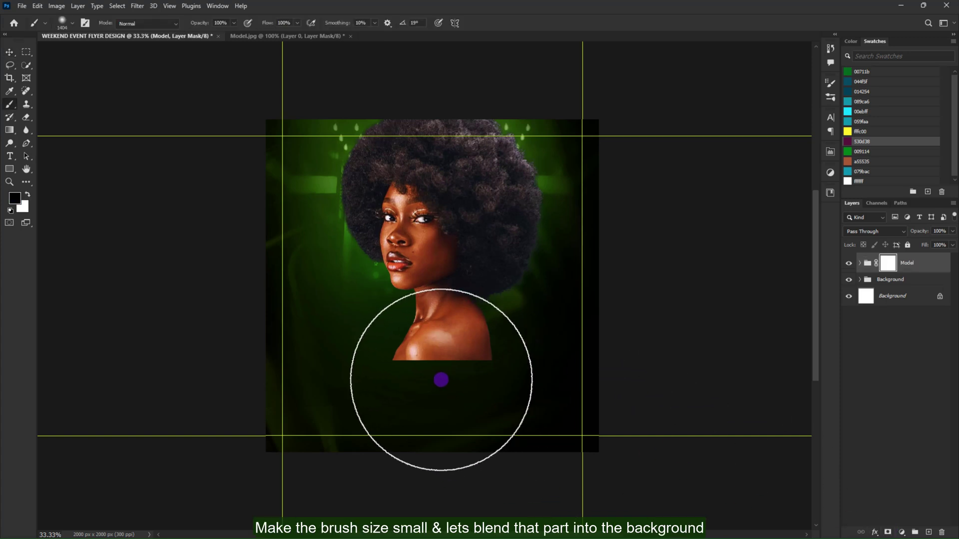
pyautogui.moveTo(379, 387); pyautogui.dragTo(528, 398)
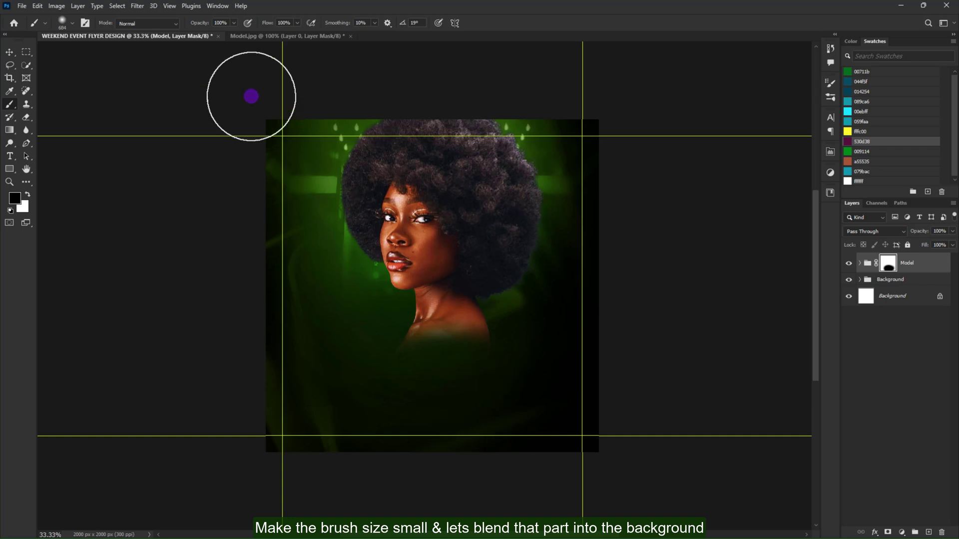
pyautogui.moveTo(235, 24); pyautogui.dragTo(209, 39)
pyautogui.moveTo(297, 23)
pyautogui.mouseDown()
pyautogui.moveTo(298, 36)
pyautogui.moveTo(262, 41)
pyautogui.mouseUp()
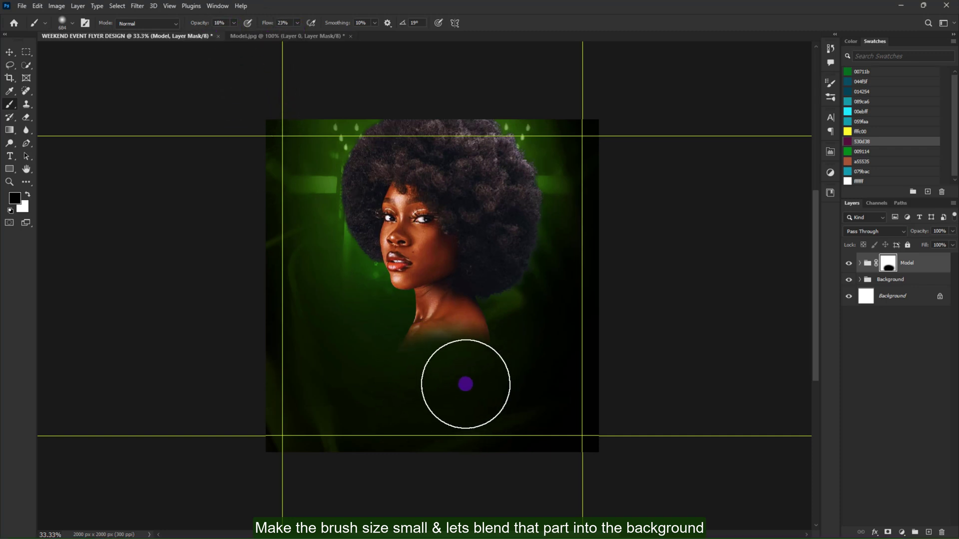
pyautogui.moveTo(449, 377); pyautogui.dragTo(502, 347)
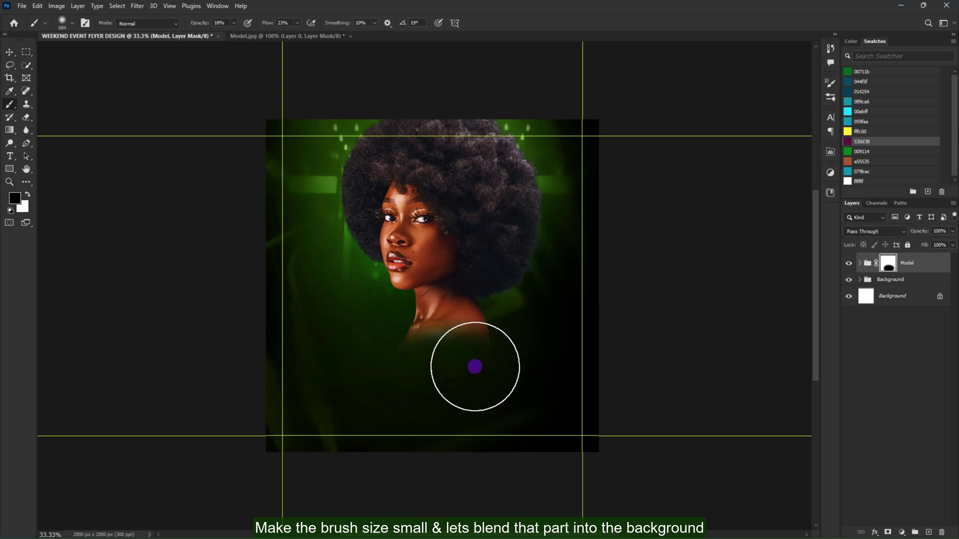
# Hide the guides and place the smoke image 144 as an embedded layer.
pyautogui.hotkey('ctrl', ';')
pyautogui.press('v')
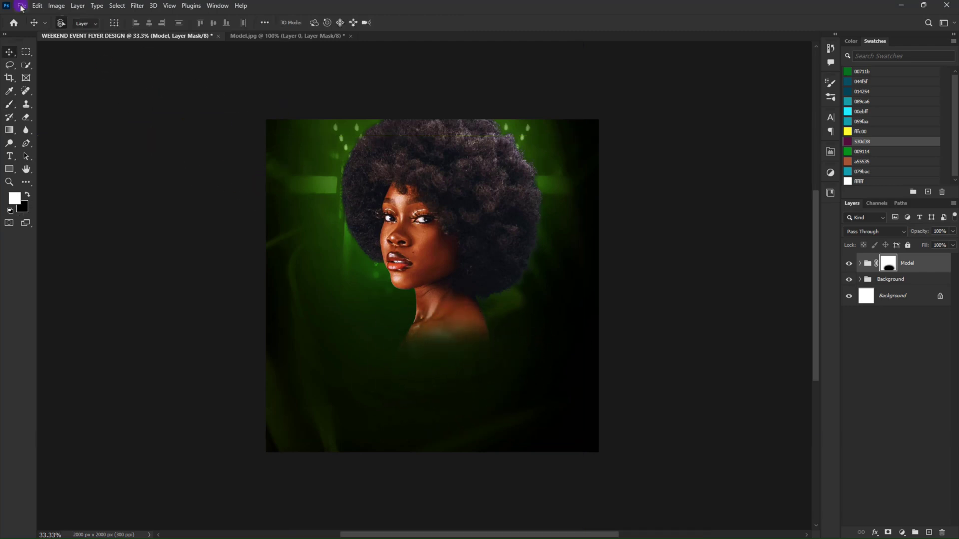
pyautogui.click(22, 6)
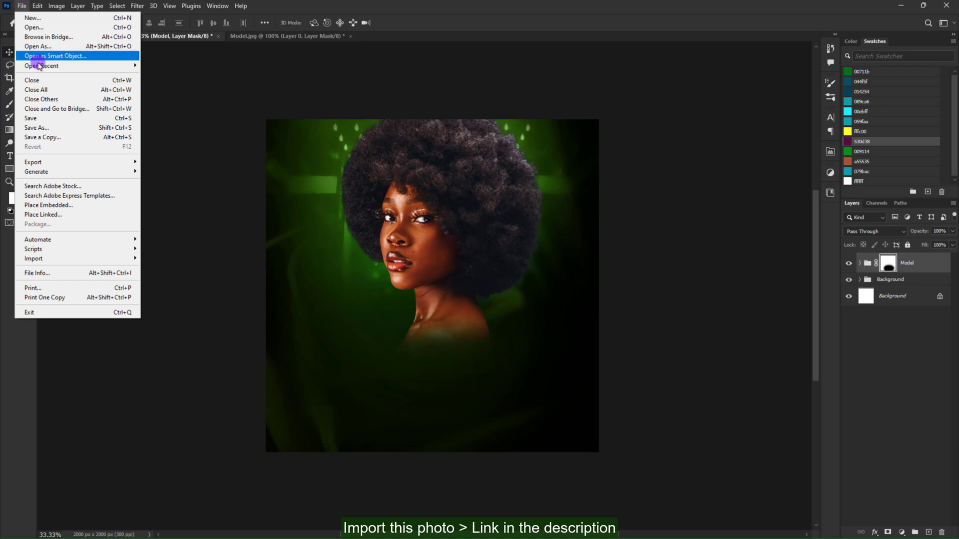
pyautogui.click(62, 204)
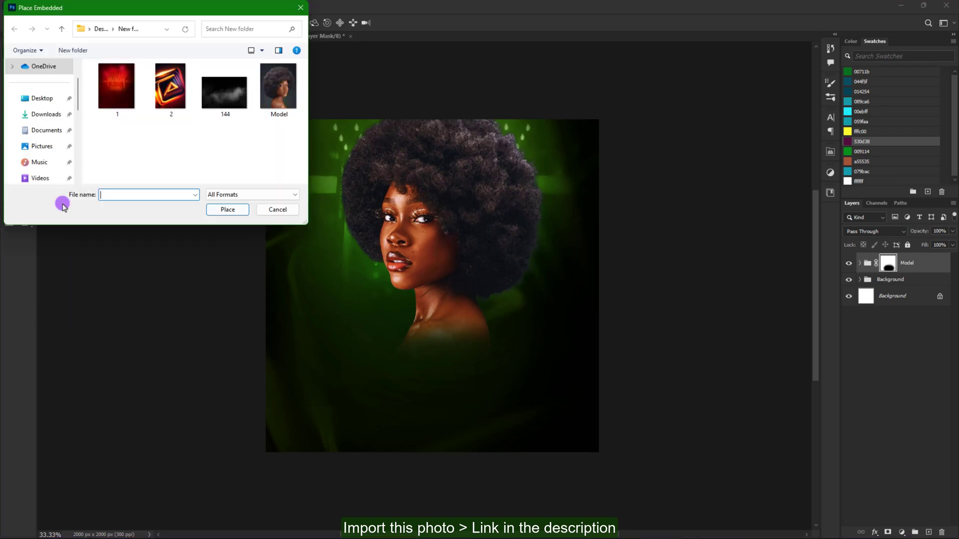
pyautogui.click(222, 92)
pyautogui.click(225, 211)
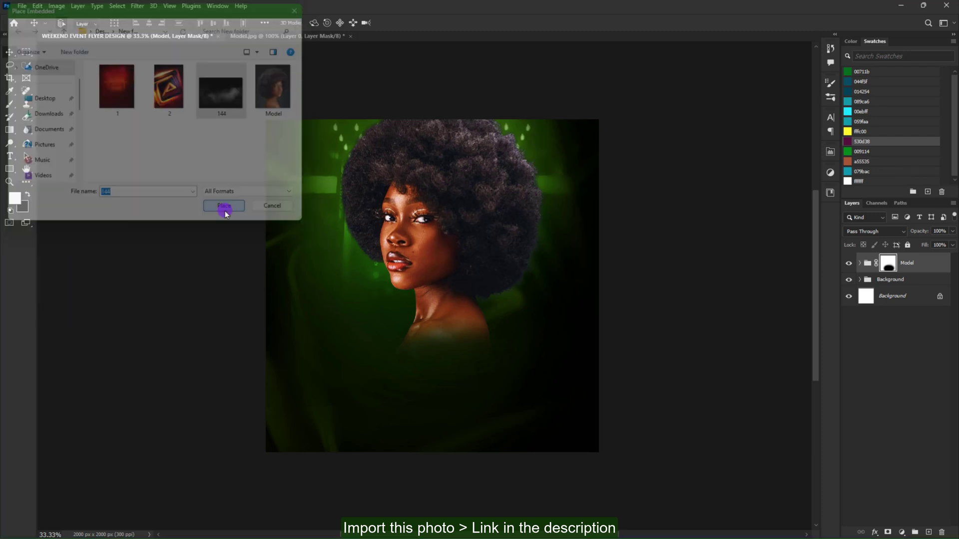
# Flip the smoke horizontally, move it up and enlarge it across the upper canvas.
pyautogui.rightClick(300, 274)
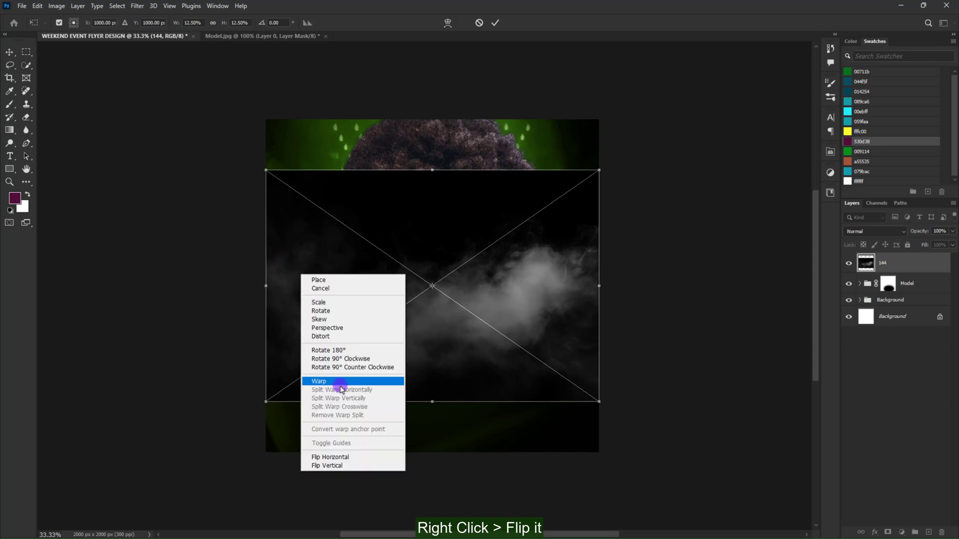
pyautogui.click(349, 457)
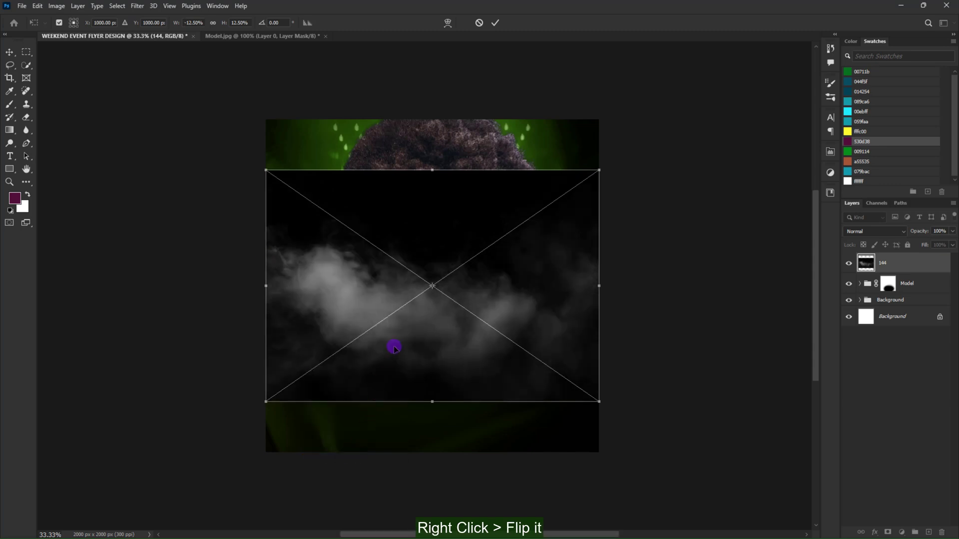
pyautogui.moveTo(403, 334); pyautogui.dragTo(423, 215)
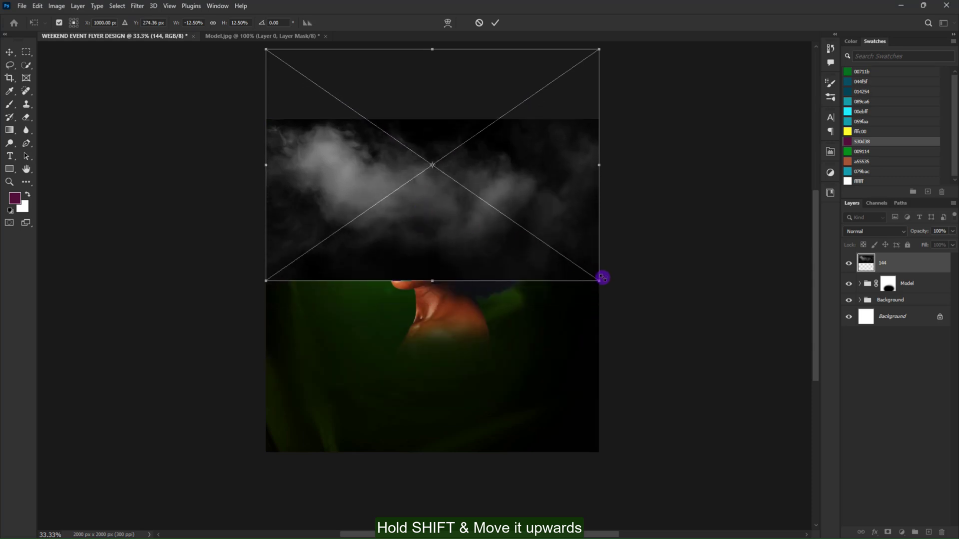
pyautogui.moveTo(603, 277); pyautogui.dragTo(605, 285)
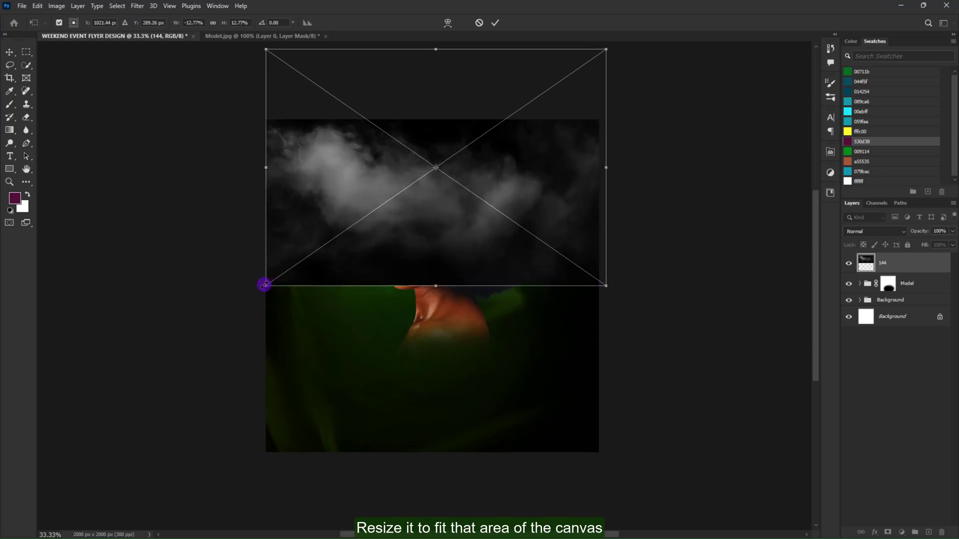
pyautogui.moveTo(264, 285); pyautogui.dragTo(251, 298)
pyautogui.click(493, 23)
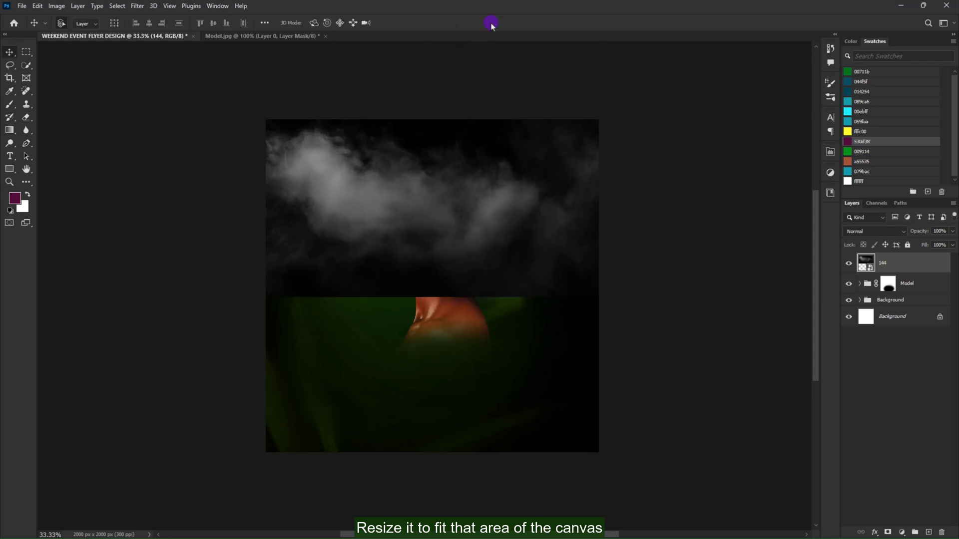
pyautogui.click(854, 233)
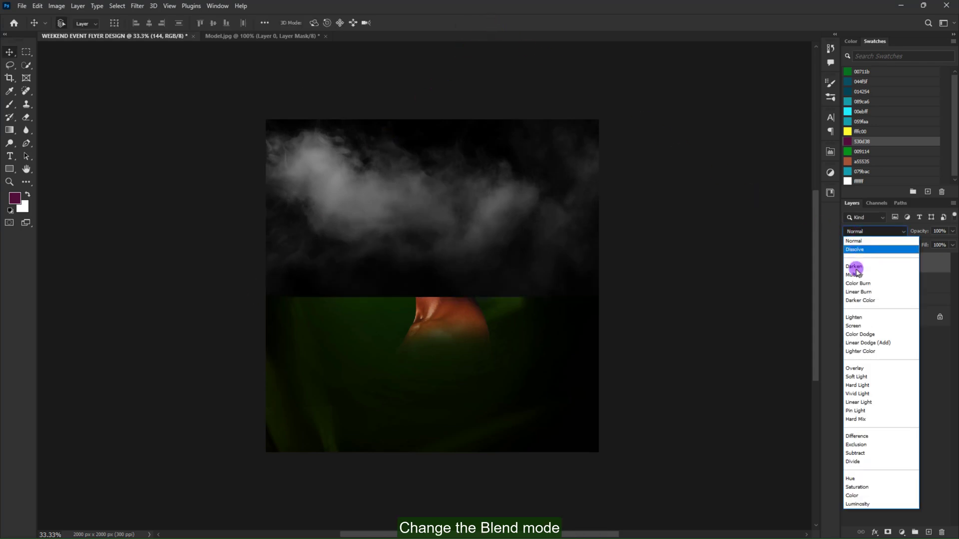
# Screen-blend the smoke, colorize it green (Hue 108, Saturation 57) and move it up over the hair.
pyautogui.click(854, 325)
pyautogui.hotkey('ctrl', 'u')
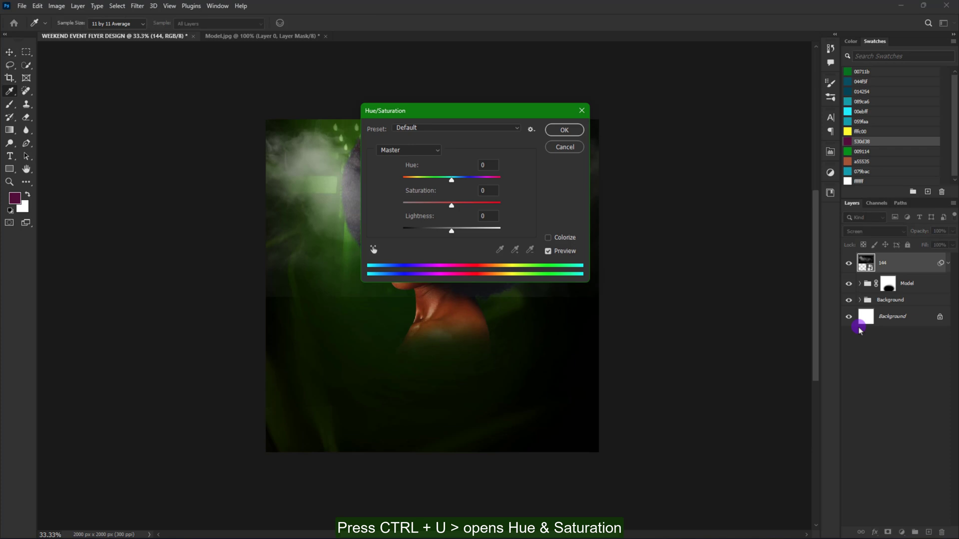
pyautogui.moveTo(499, 113); pyautogui.dragTo(751, 141)
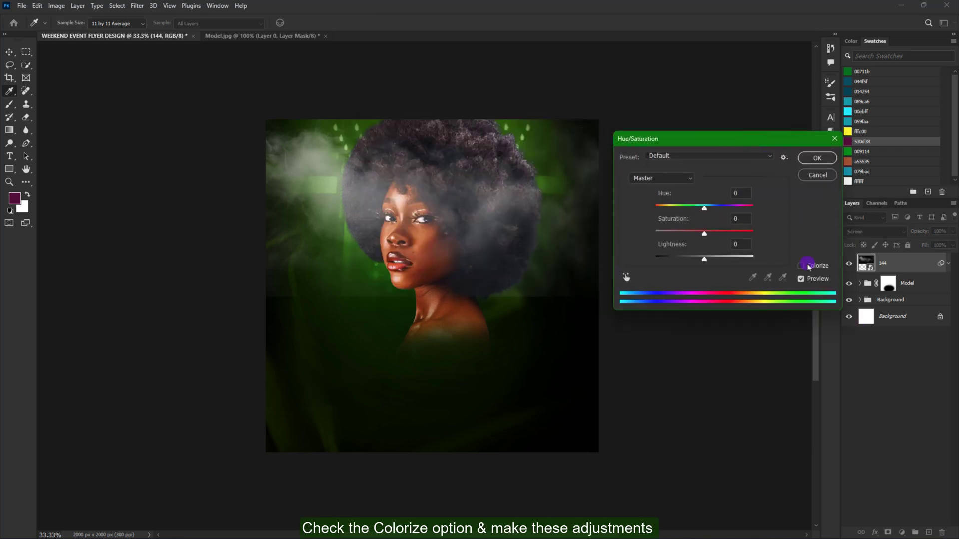
pyautogui.click(808, 267)
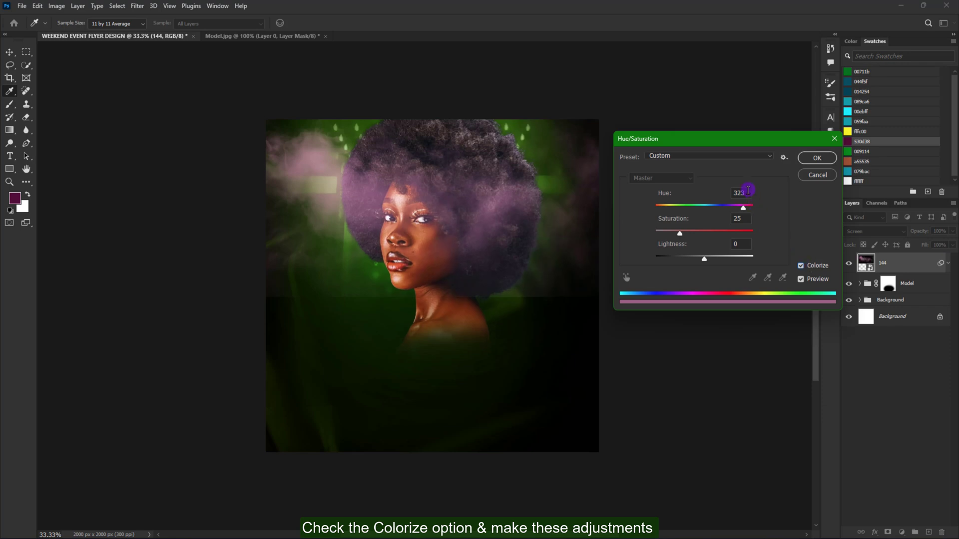
pyautogui.write('8')
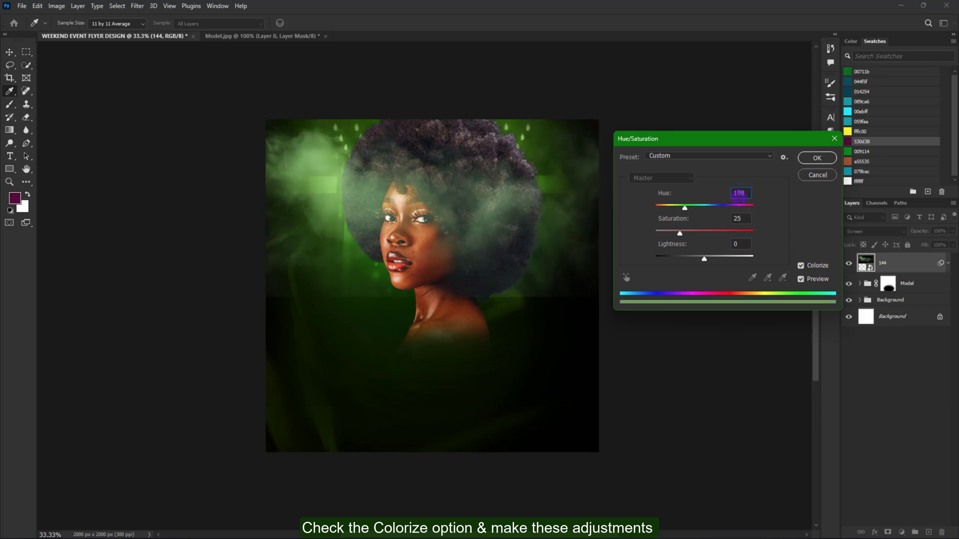
pyautogui.write('7')
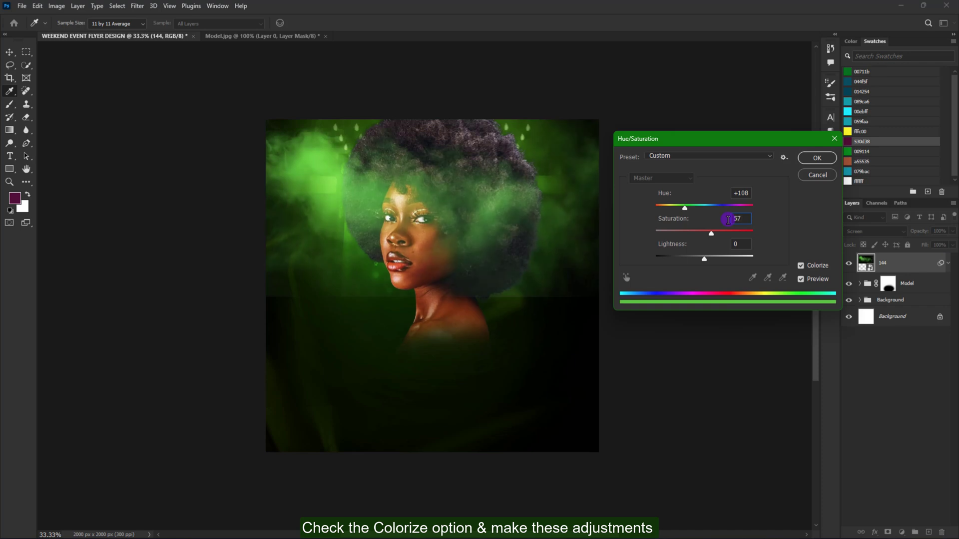
pyautogui.click(812, 160)
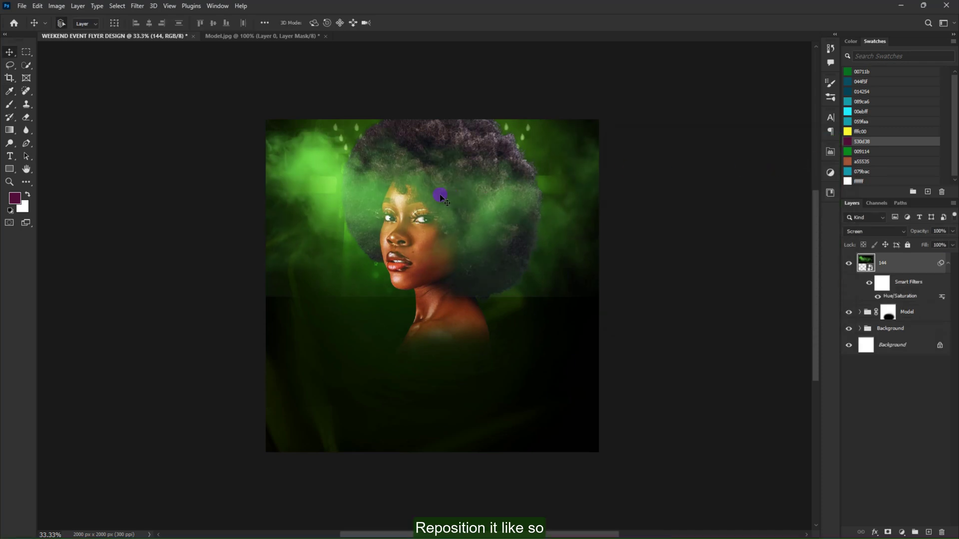
pyautogui.moveTo(440, 197); pyautogui.dragTo(420, 116)
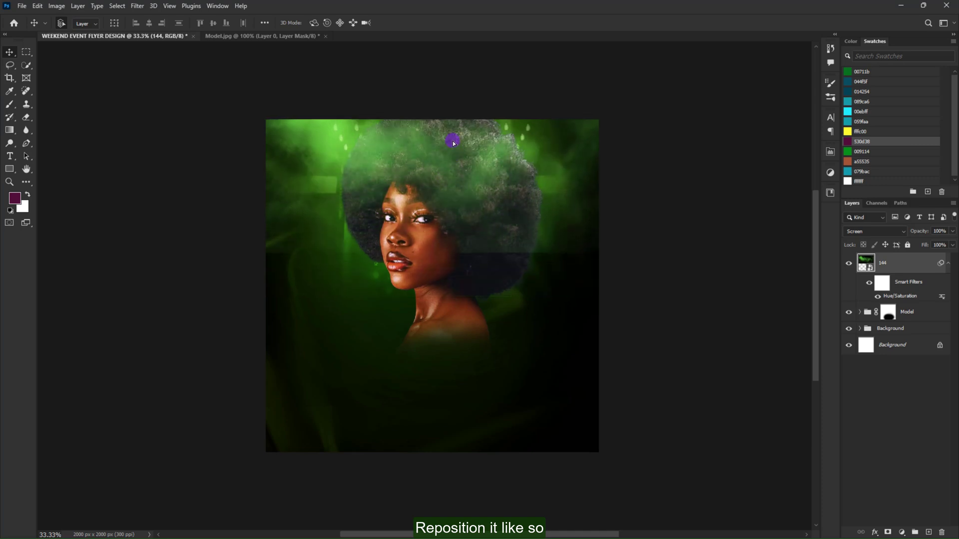
pyautogui.click(136, 6)
pyautogui.moveTo(143, 134)
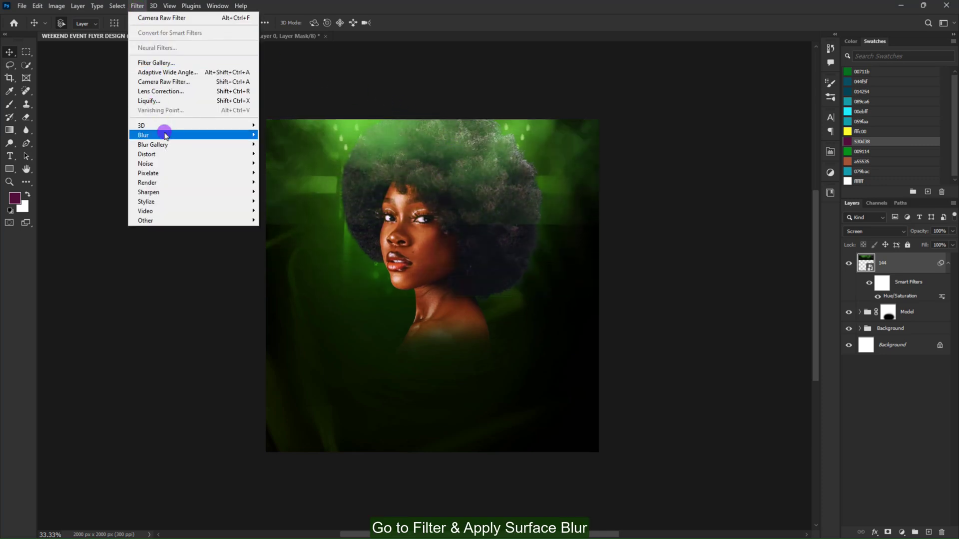
# Apply a Surface Blur smart filter to smoke layer 144, setting its radius and threshold.
pyautogui.click(300, 229)
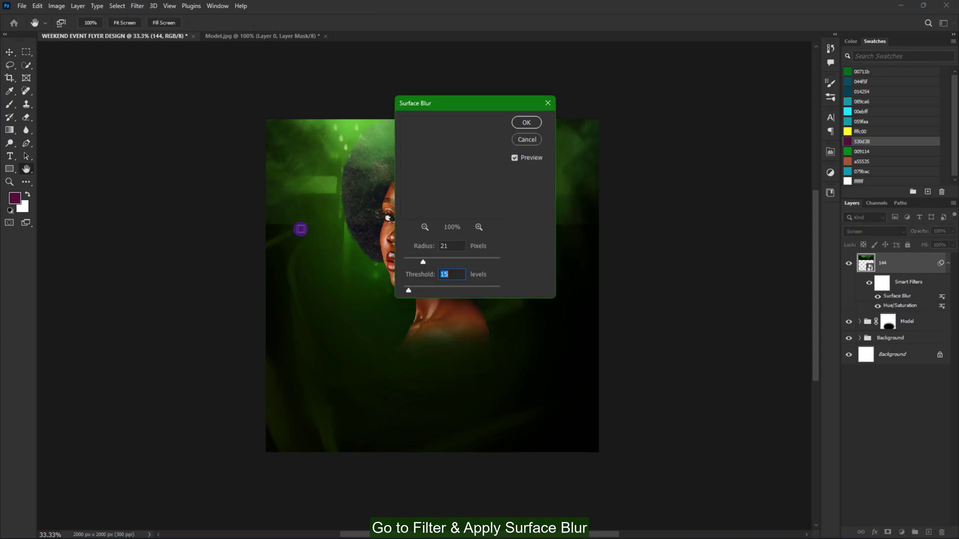
pyautogui.moveTo(443, 103); pyautogui.dragTo(656, 147)
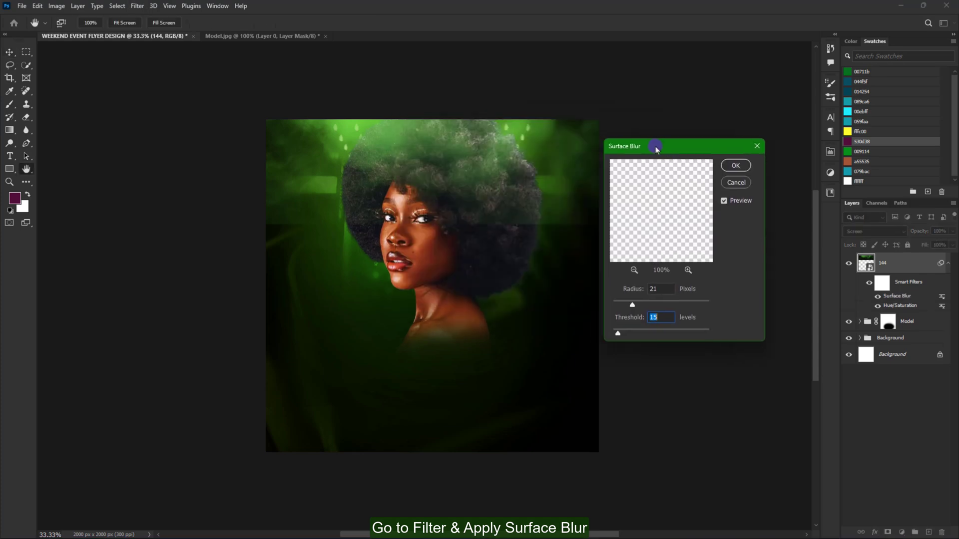
pyautogui.doubleClick(653, 292)
pyautogui.click(736, 167)
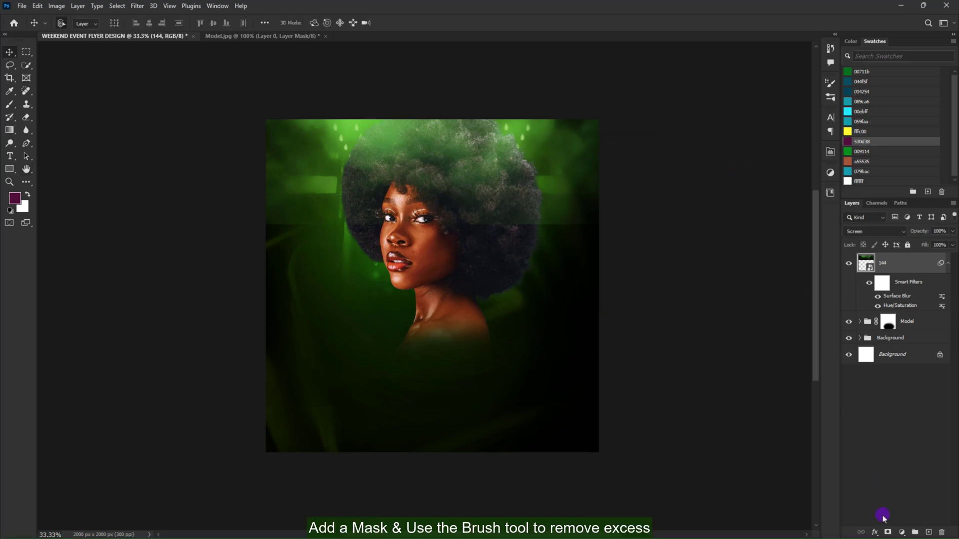
# Add a layer mask to the smoke and brush black over the excess smoke.
pyautogui.click(886, 533)
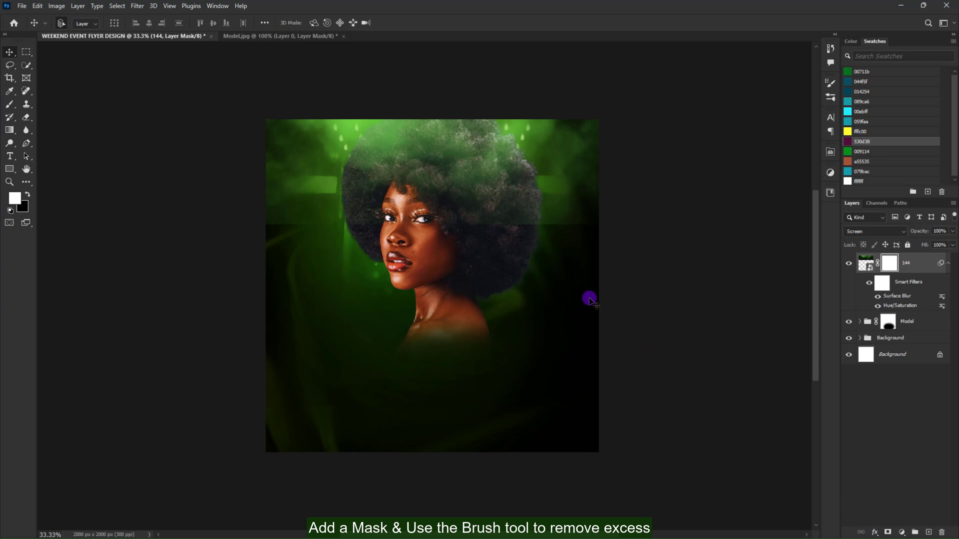
pyautogui.press('b')
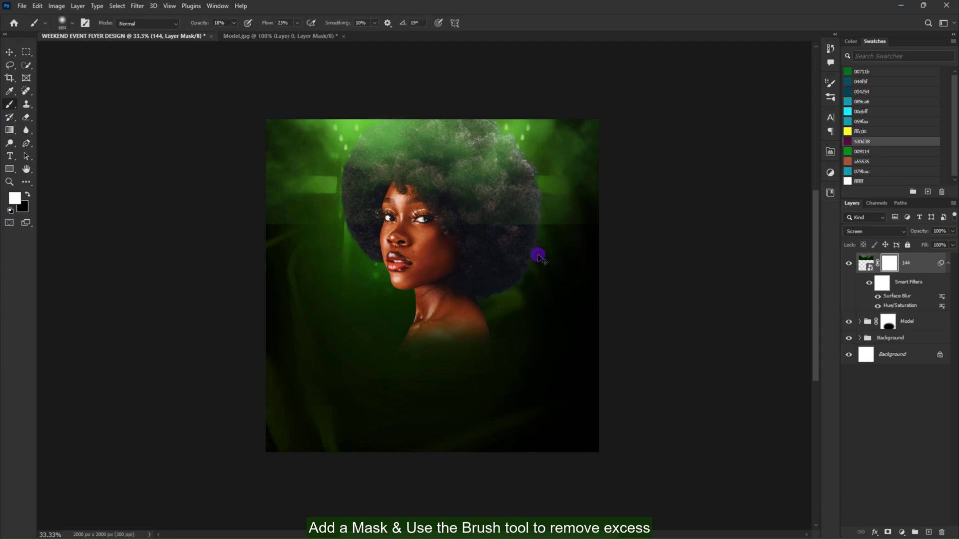
pyautogui.rightClick(538, 256)
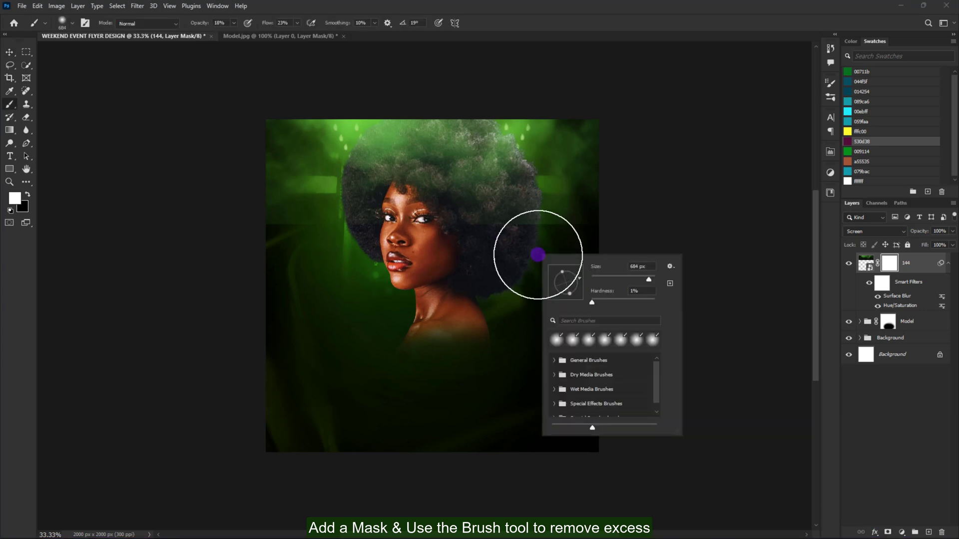
pyautogui.press('Return')
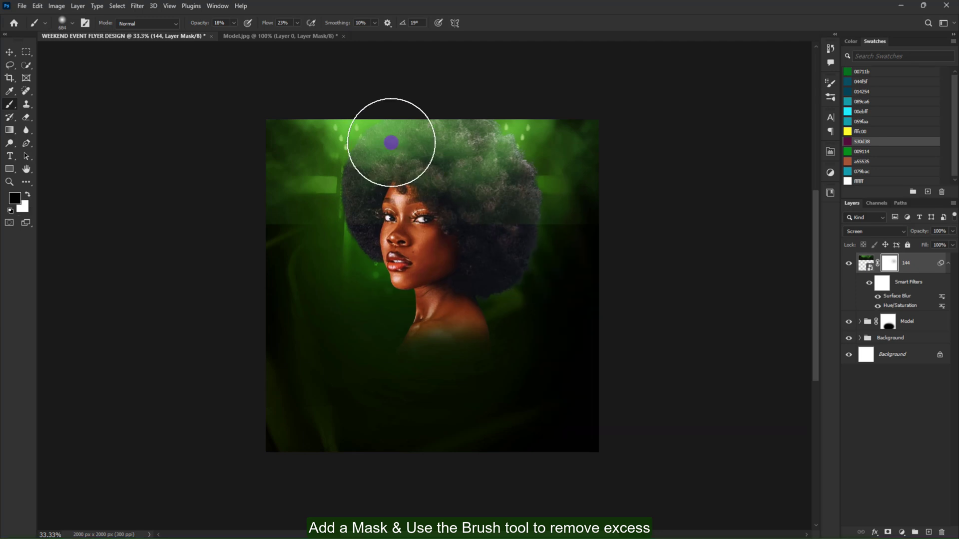
pyautogui.press('x')
pyautogui.click(233, 23)
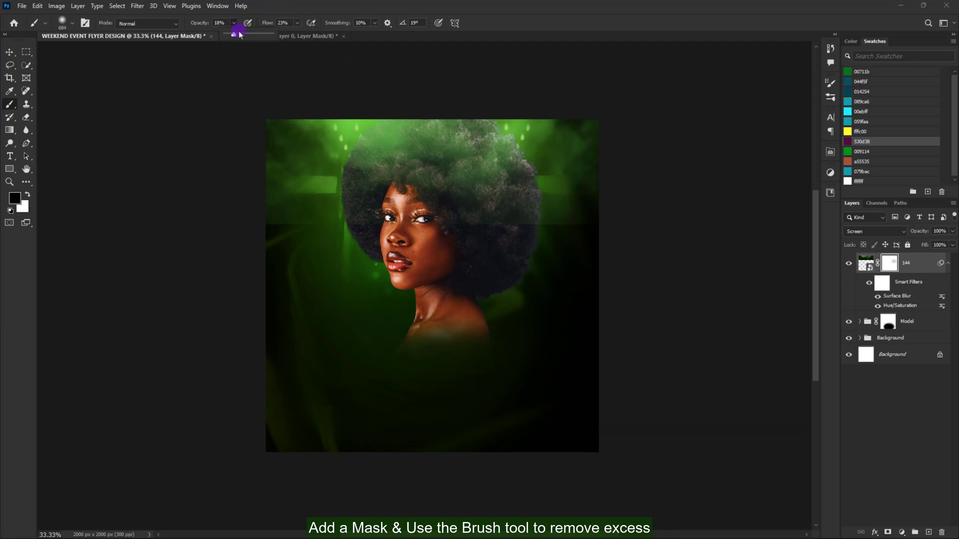
pyautogui.click(297, 23)
pyautogui.moveTo(311, 35); pyautogui.dragTo(343, 36)
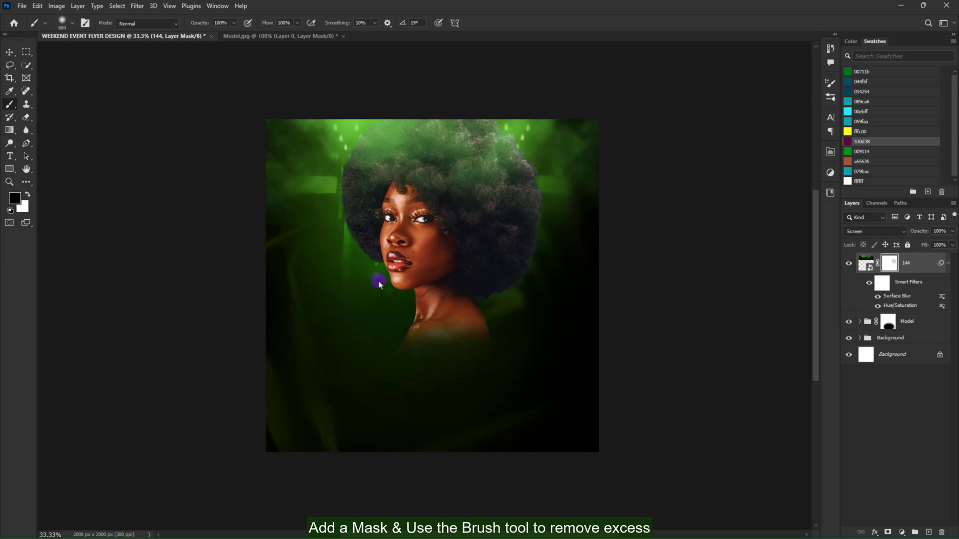
# Lower the brush opacity and settle the brush flow at 19%.
pyautogui.moveTo(232, 26); pyautogui.dragTo(231, 38)
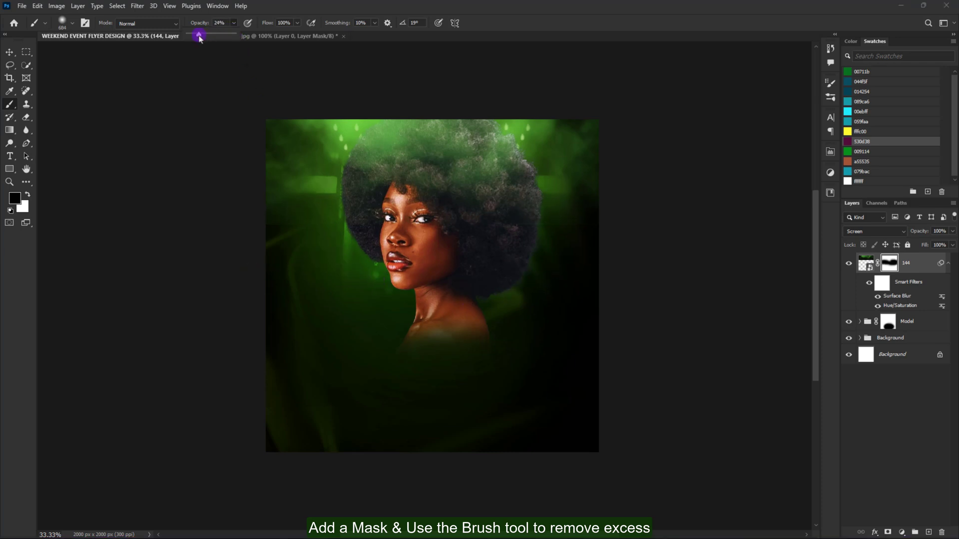
pyautogui.click(298, 23)
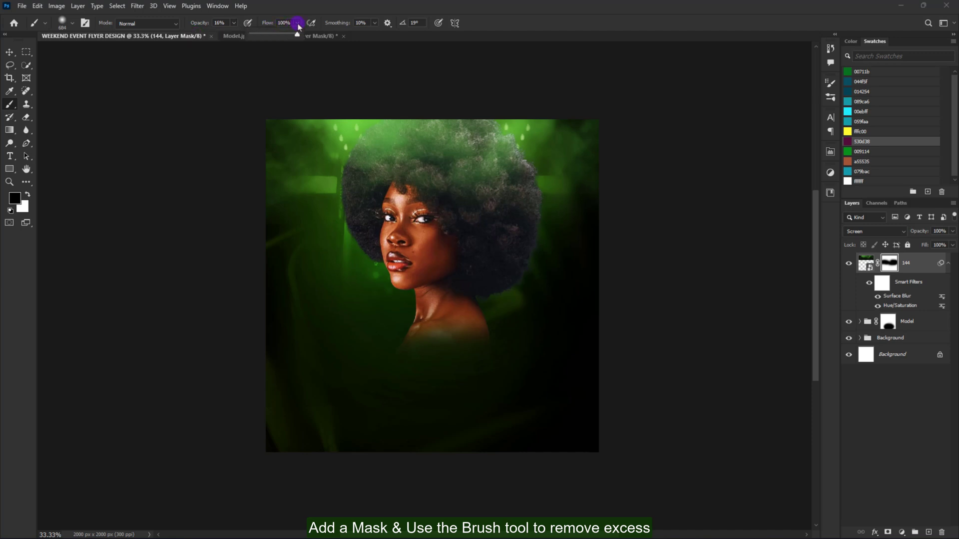
pyautogui.click(260, 40)
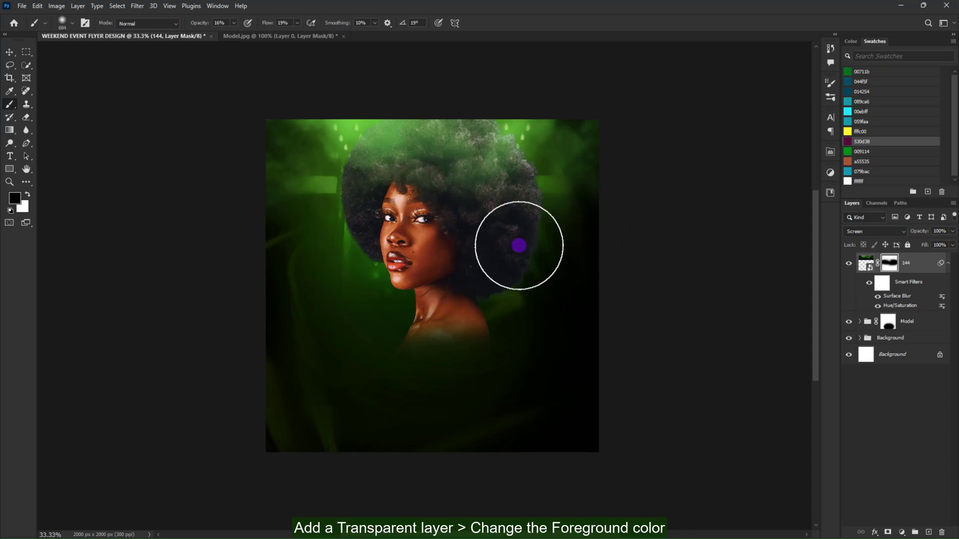
# On a new layer, paint a soft green dab at 23% opacity and 19% flow.
pyautogui.click(927, 533)
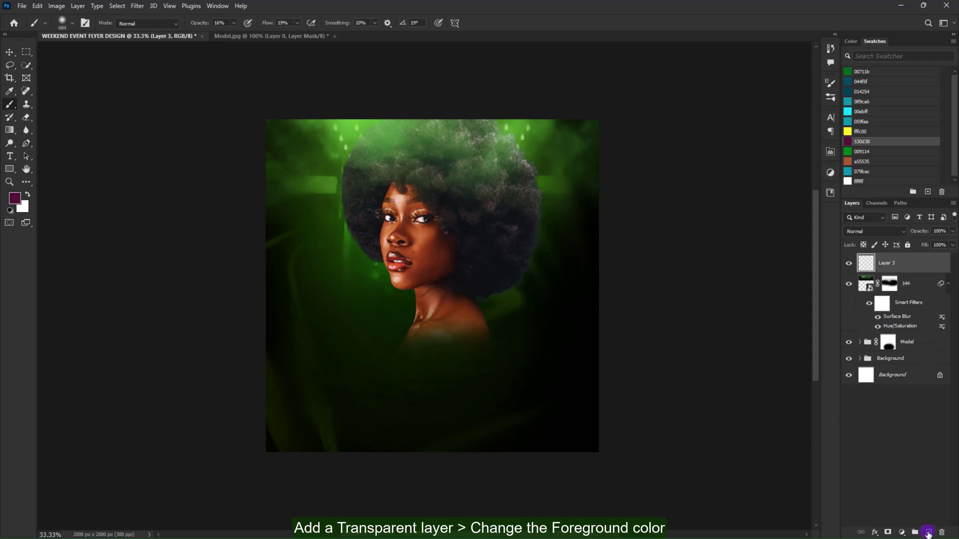
pyautogui.click(849, 152)
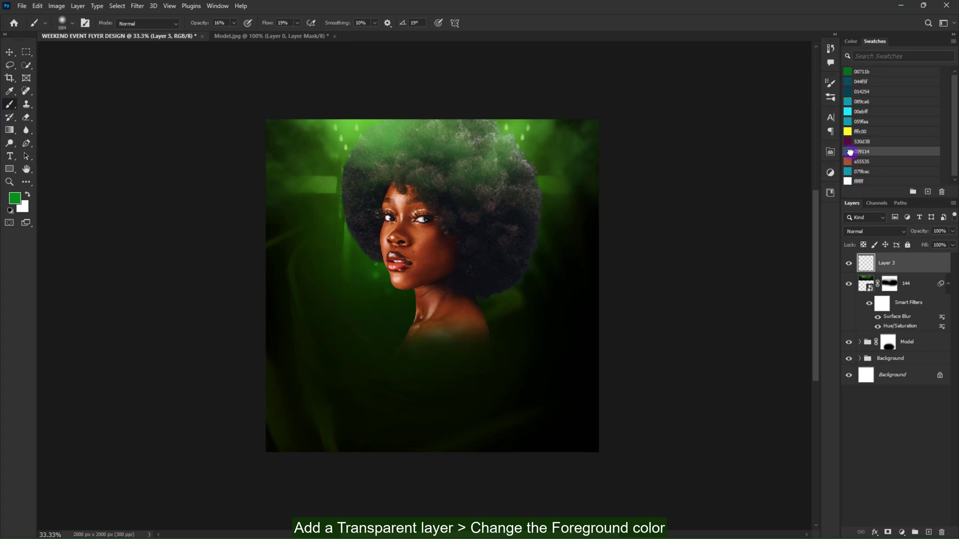
pyautogui.moveTo(233, 23); pyautogui.dragTo(237, 36)
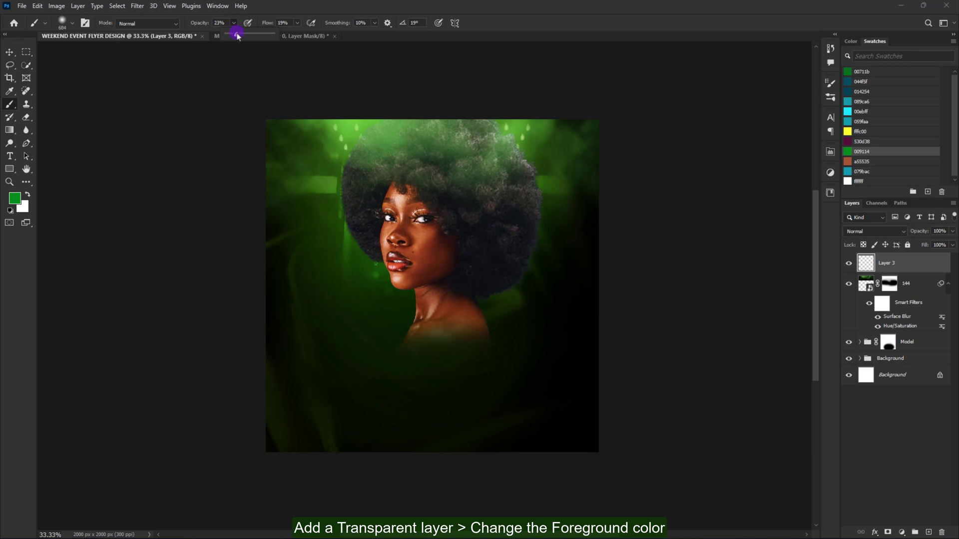
pyautogui.click(297, 25)
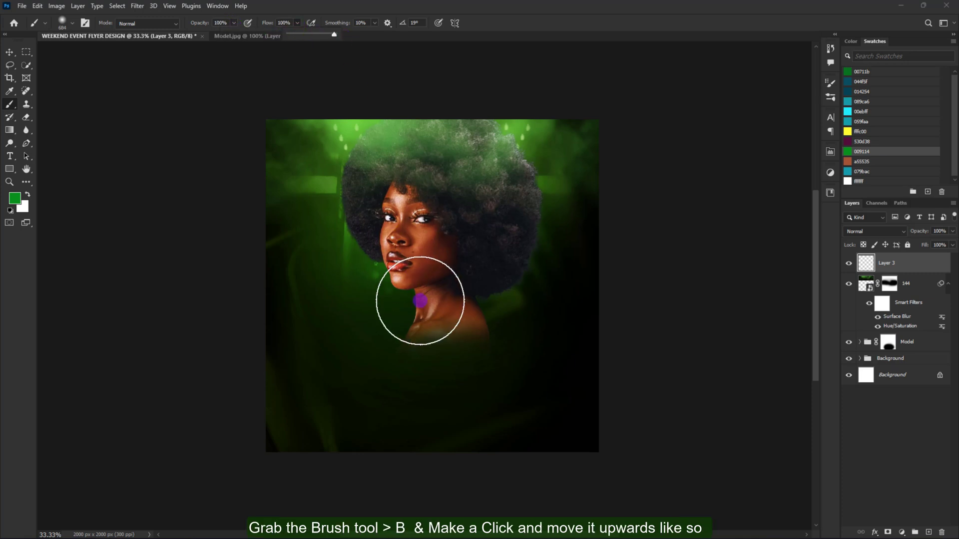
pyautogui.click(430, 314)
# Move the green glow up onto the hair and scale it to 130%.
pyautogui.hotkey('ctrl', 't')
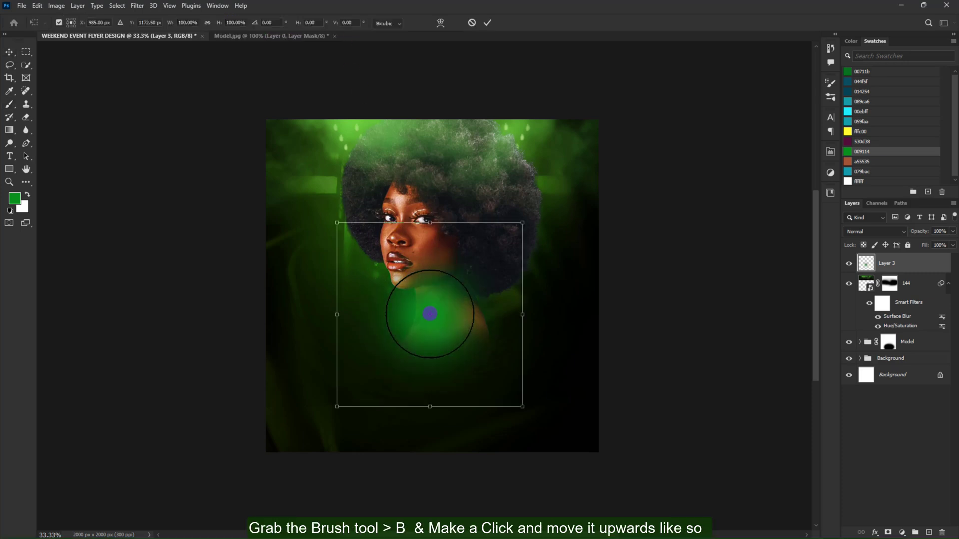
pyautogui.moveTo(430, 314); pyautogui.dragTo(531, 229)
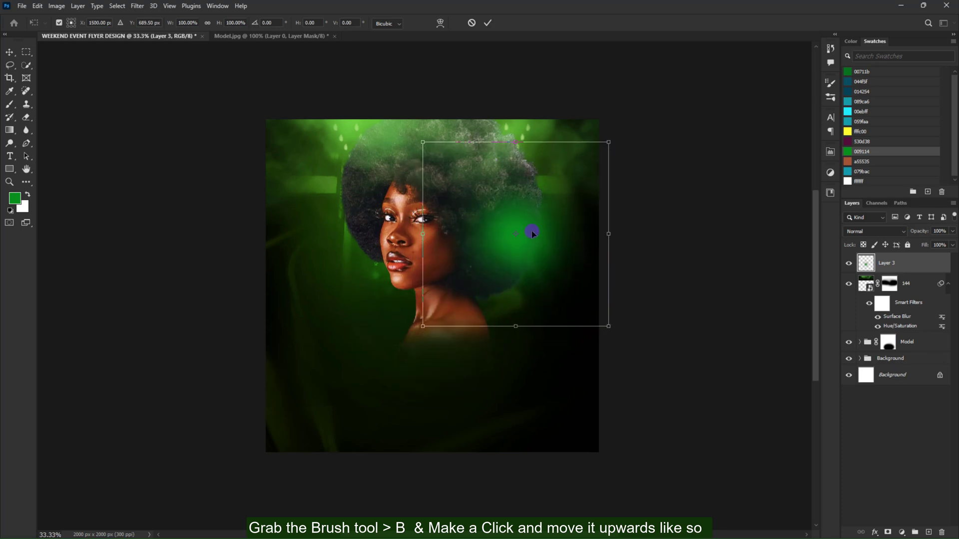
pyautogui.moveTo(428, 318); pyautogui.dragTo(402, 357)
pyautogui.moveTo(525, 251); pyautogui.dragTo(527, 235)
pyautogui.press('Return')
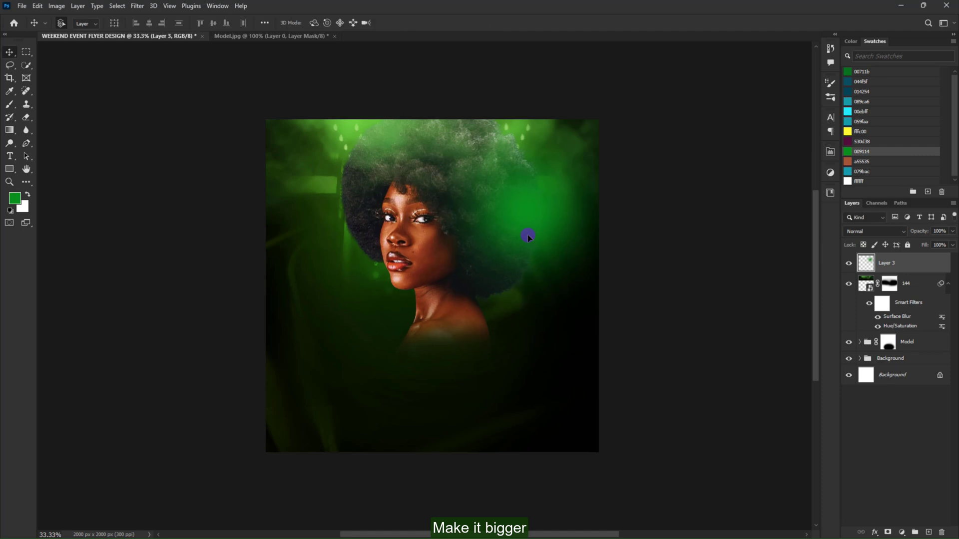
# Set the glow layer to Linear Dodge (Add) and apply an 18 pixel Gaussian Blur.
pyautogui.click(874, 231)
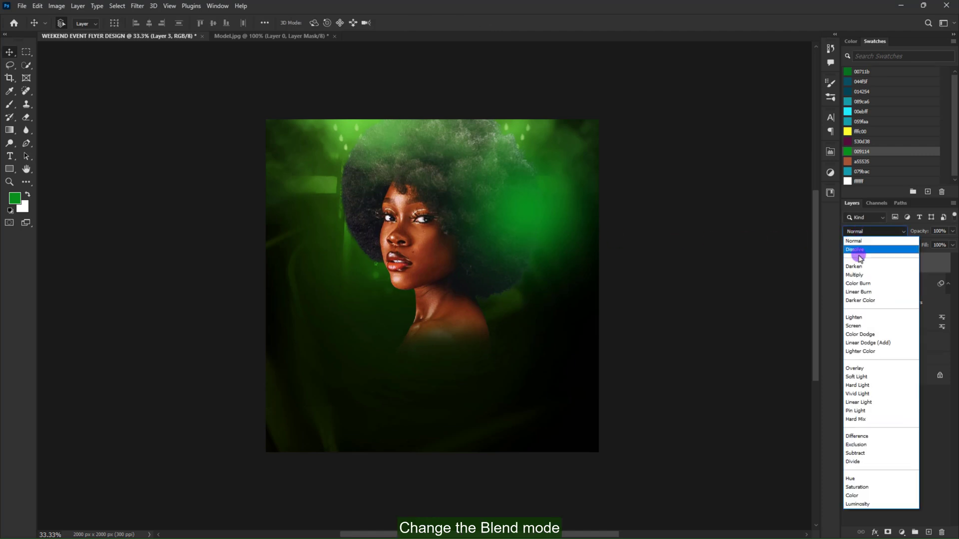
pyautogui.click(853, 343)
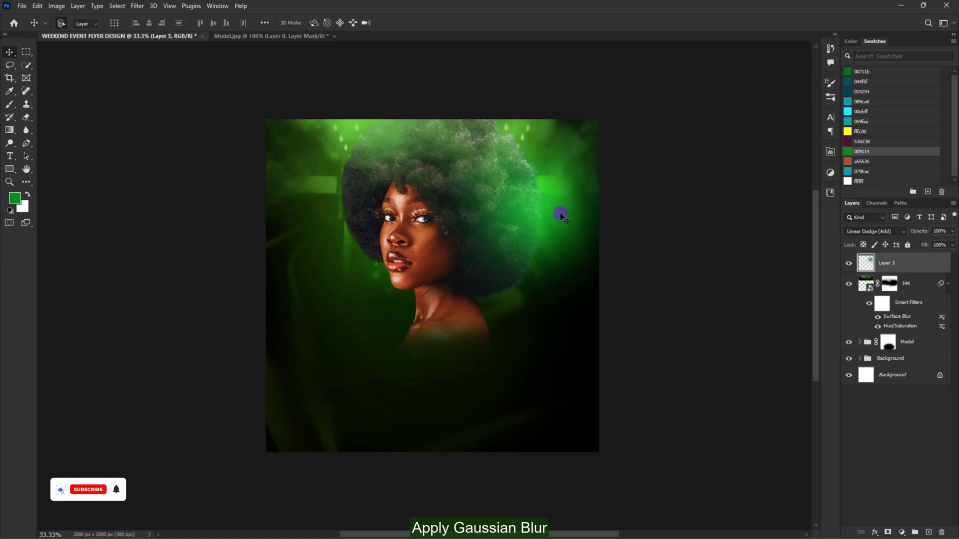
pyautogui.click(135, 6)
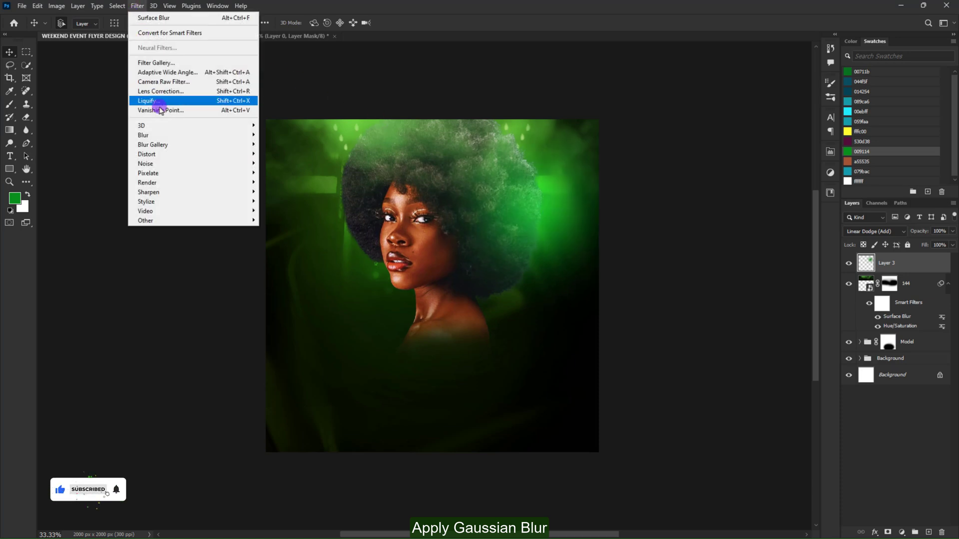
pyautogui.moveTo(143, 135)
pyautogui.click(281, 172)
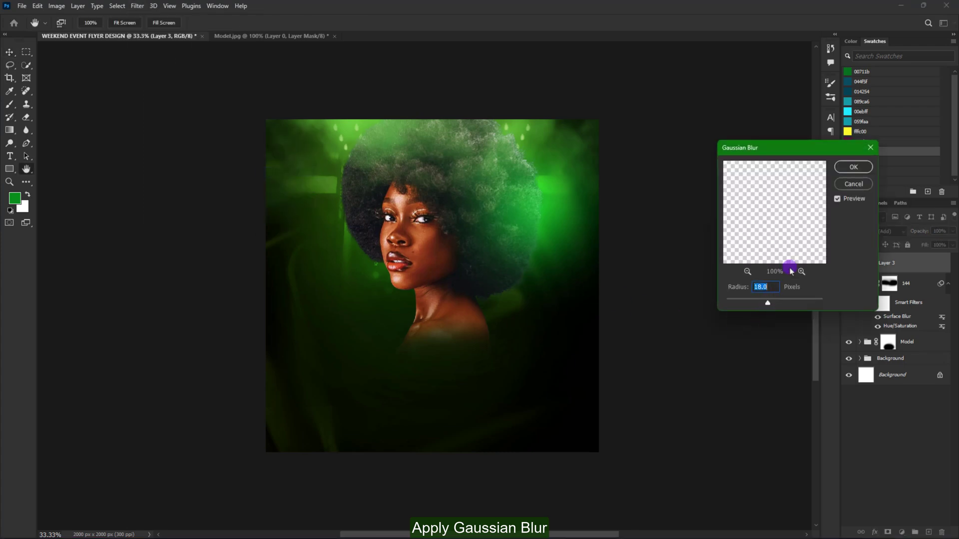
pyautogui.click(852, 170)
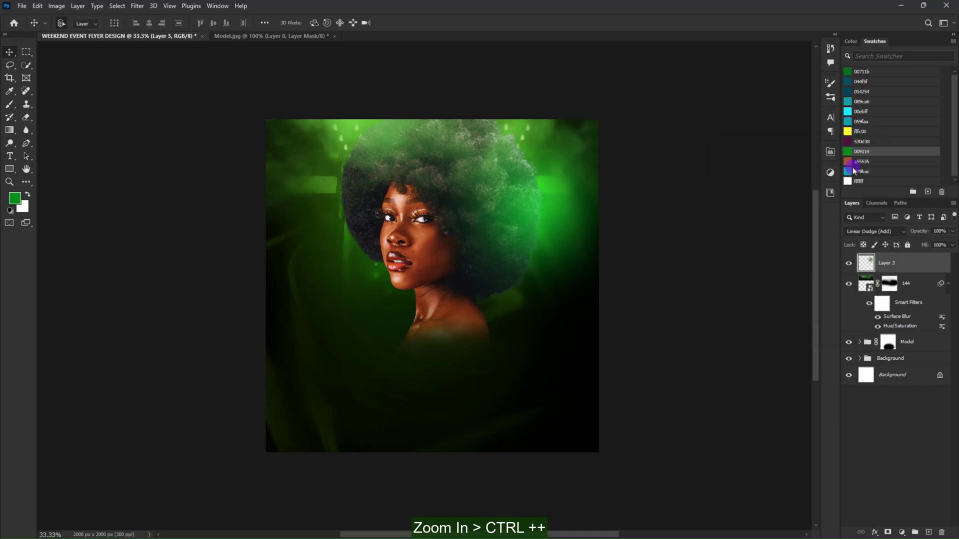
# Group the glow and smoke smart-object layers into a group named Haze.
pyautogui.hotkey('ctrl', '+')
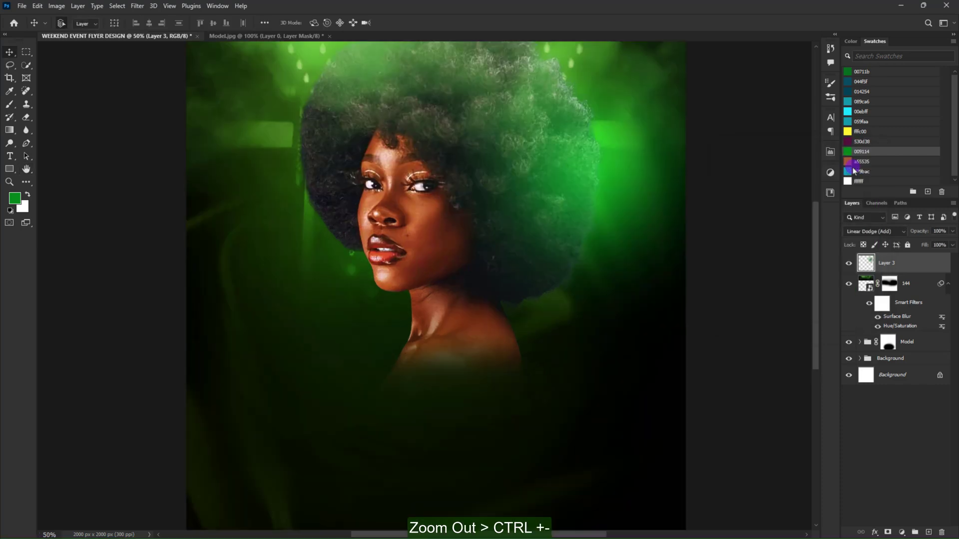
pyautogui.hotkey('ctrl', '-')
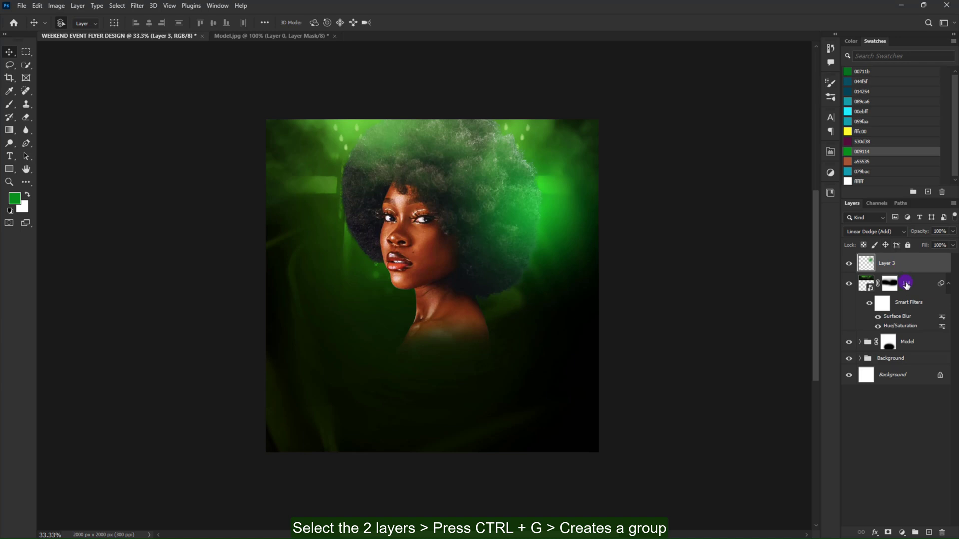
pyautogui.keyDown('shift'); pyautogui.click(906, 284); pyautogui.keyUp('shift')
pyautogui.hotkey('ctrl', 'g')
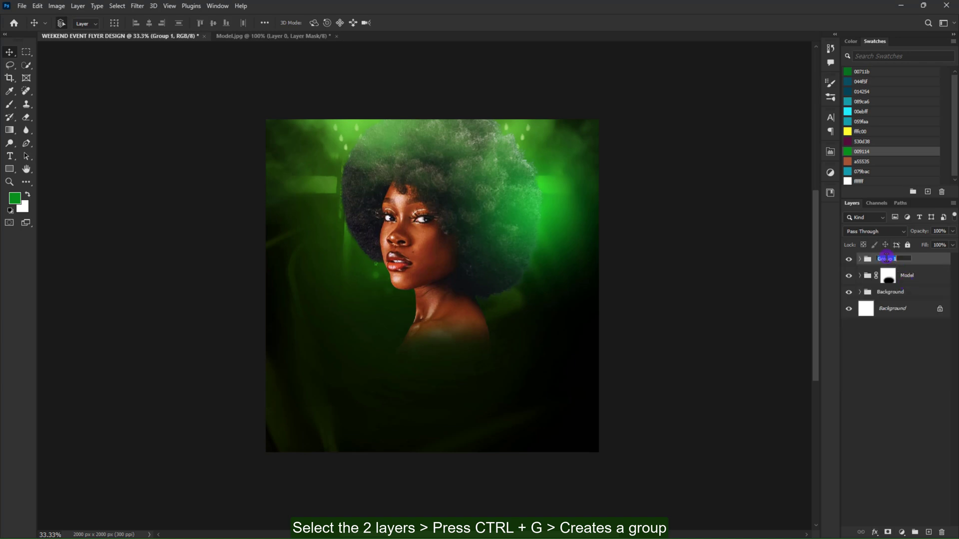
pyautogui.press('Return')
# Add a 'Weekend' text layer below the face at 44 pt.
pyautogui.press('t')
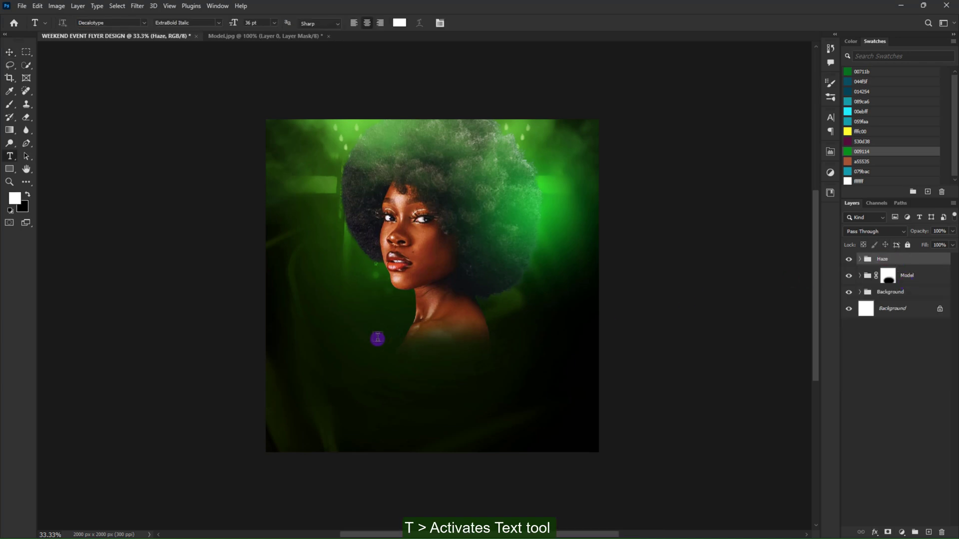
pyautogui.click(377, 342)
pyautogui.write('Weekend')
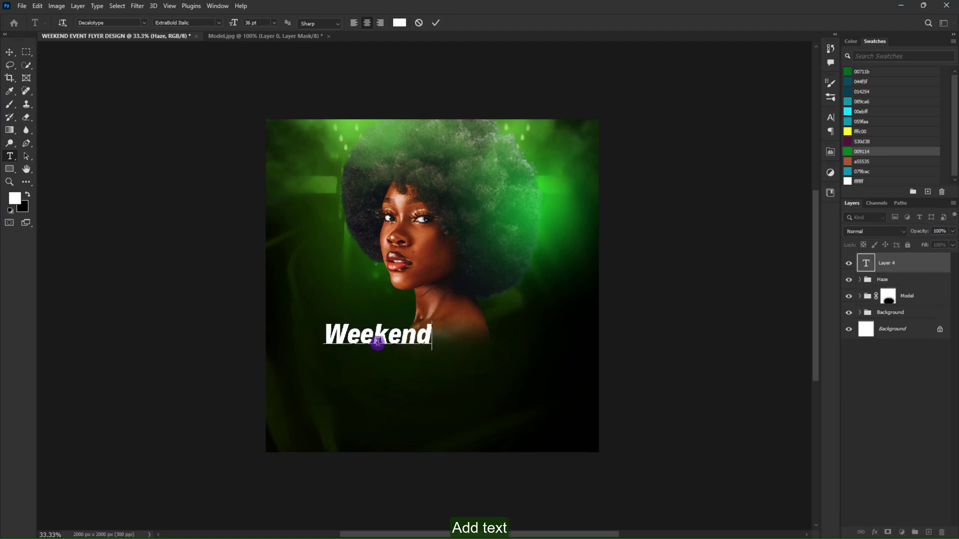
pyautogui.click(433, 23)
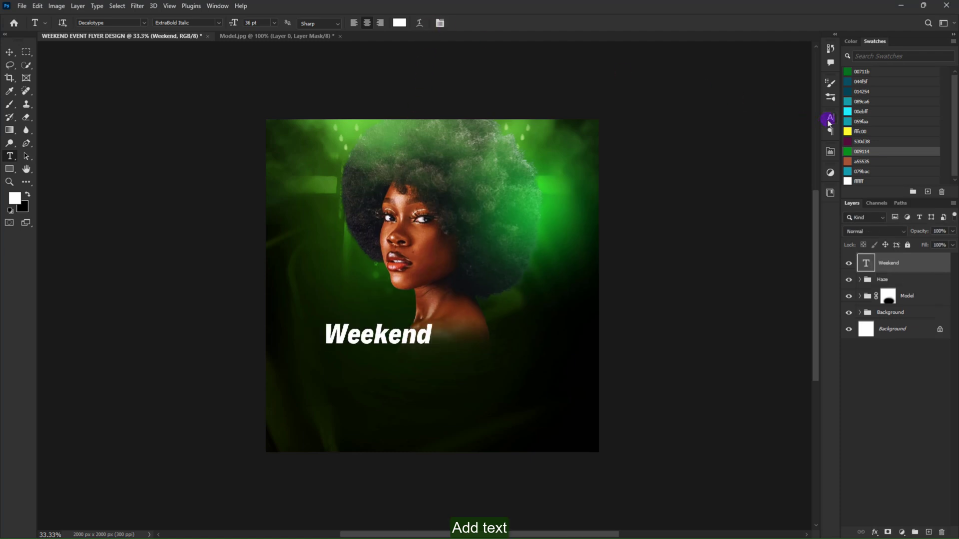
pyautogui.click(831, 117)
pyautogui.write('44')
pyautogui.press('Return')
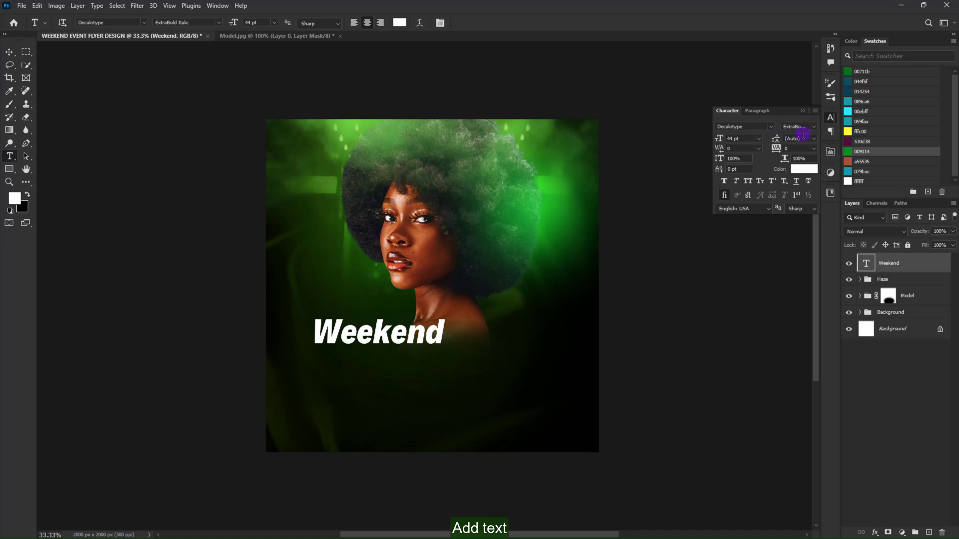
# Make 'Weekend' Quinzey Bold in yellow fffc00 and shift it slightly right.
pyautogui.click(771, 126)
pyautogui.click(908, 161)
pyautogui.click(815, 131)
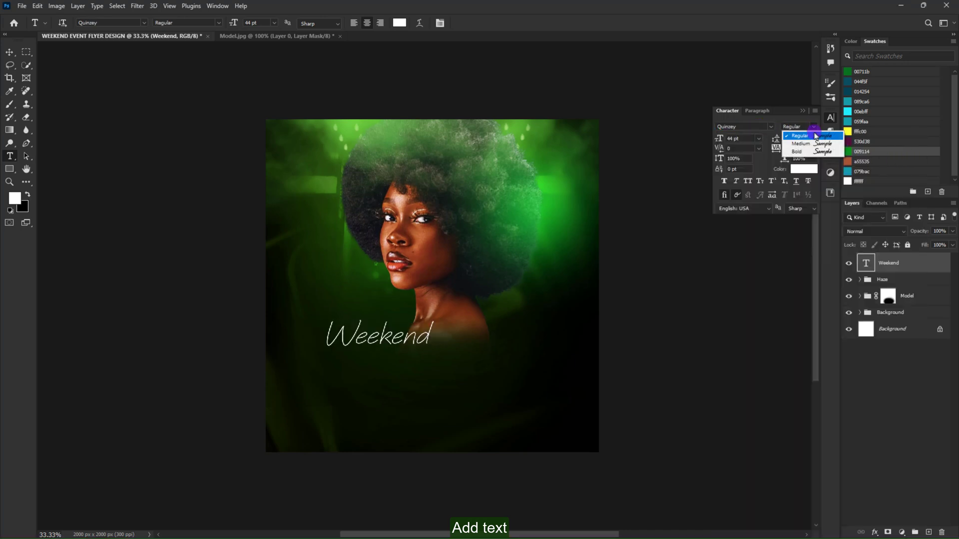
pyautogui.click(816, 144)
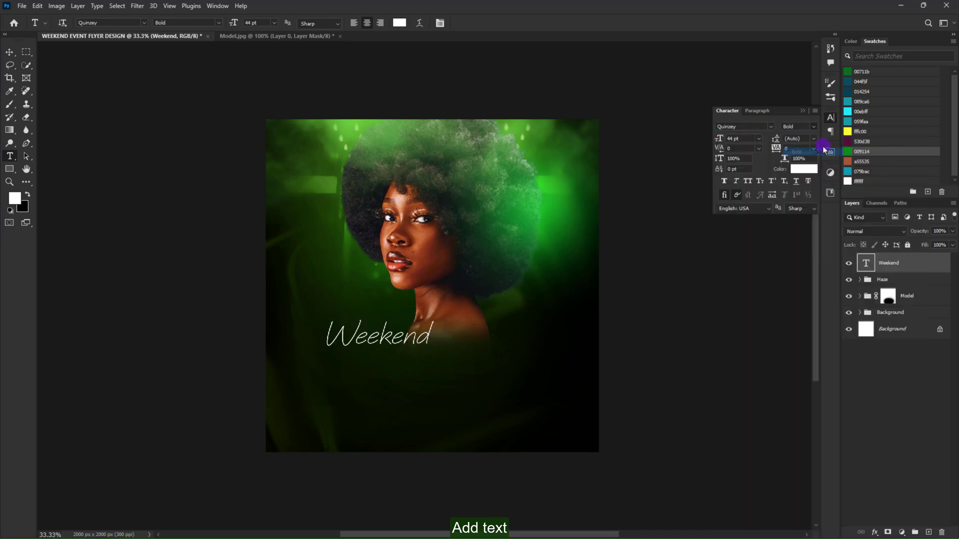
pyautogui.click(848, 131)
pyautogui.press('v')
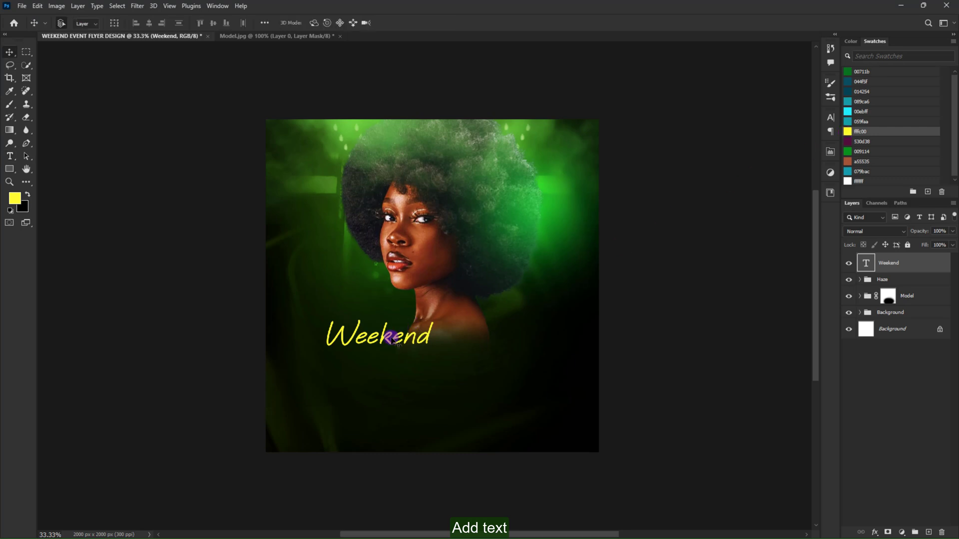
pyautogui.moveTo(395, 340)
pyautogui.mouseDown()
pyautogui.moveTo(413, 339)
pyautogui.moveTo(413, 365)
pyautogui.mouseUp()
# Duplicate the Weekend layer, retype it as 'GROOVE' and make it white.
pyautogui.hotkey('ctrl', 'j')
pyautogui.doubleClick(413, 365)
pyautogui.write('GROOVE')
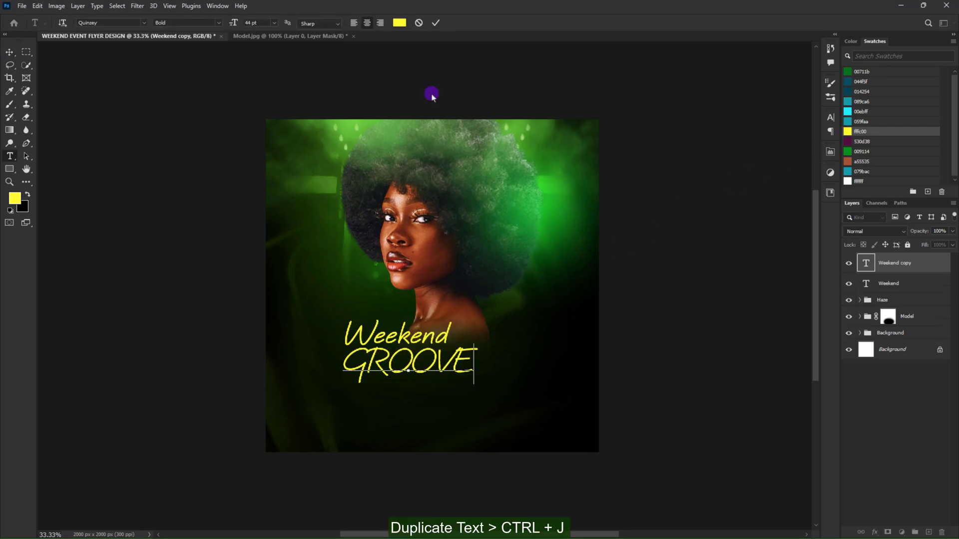
pyautogui.click(435, 23)
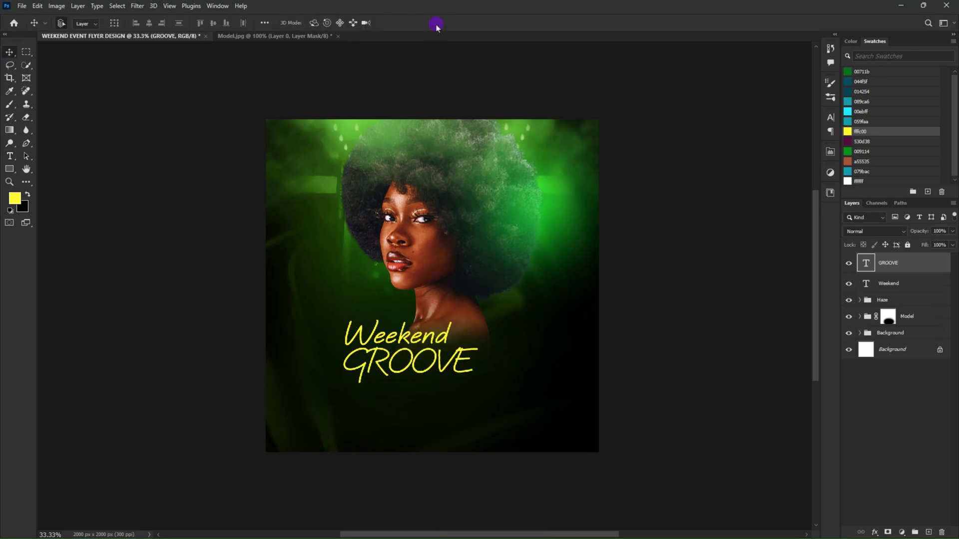
pyautogui.click(847, 181)
# Set GROOVE to Decalotype ExtraBold at 77 pt with tracking -80.
pyautogui.click(831, 119)
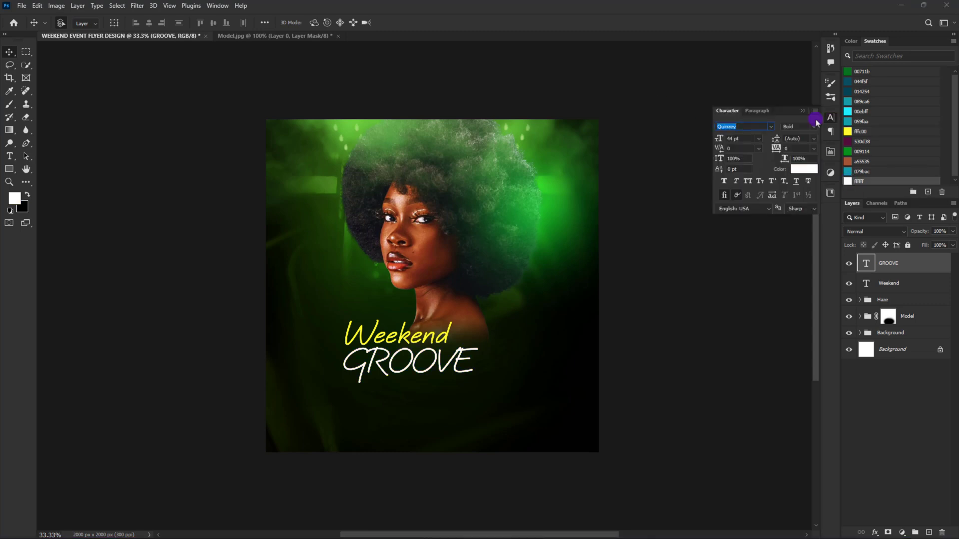
pyautogui.write('deca')
pyautogui.click(747, 201)
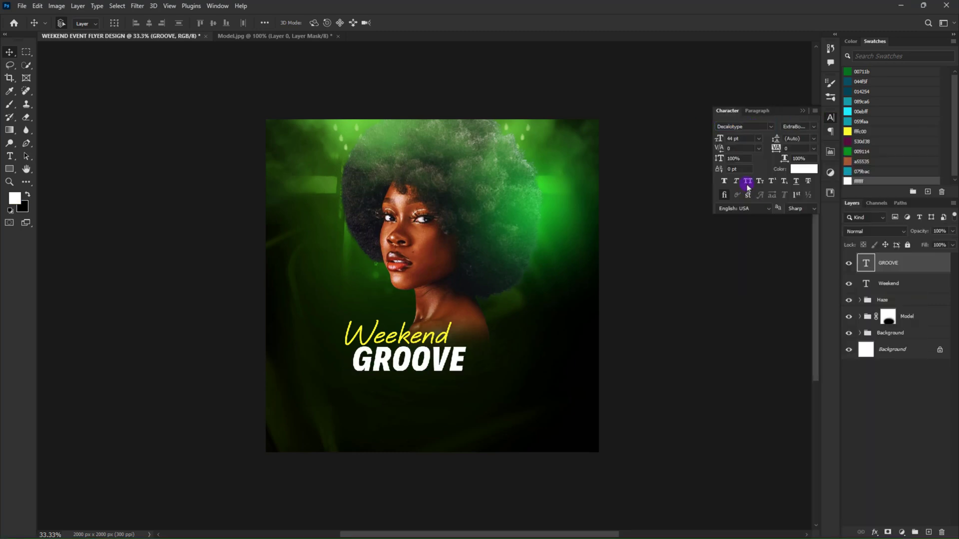
pyautogui.moveTo(726, 139); pyautogui.dragTo(780, 149)
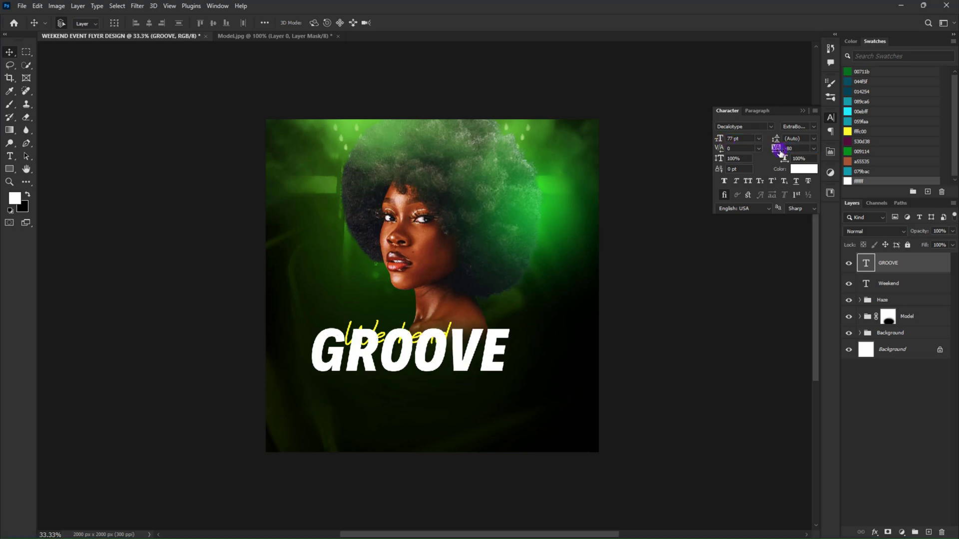
# Move GROOVE down-right and skew it so its right side rises.
pyautogui.moveTo(414, 352); pyautogui.dragTo(430, 372)
pyautogui.hotkey('ctrl', 't')
pyautogui.rightClick(434, 372)
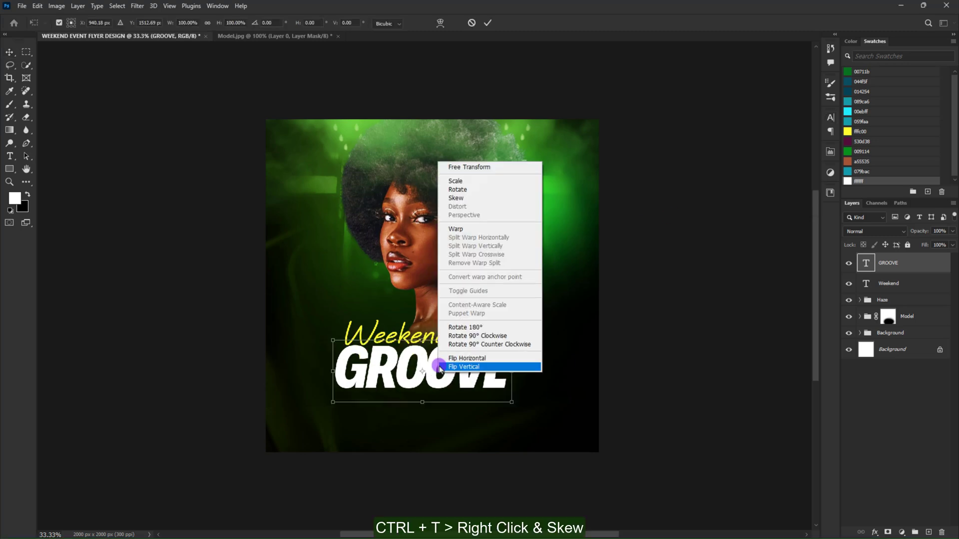
pyautogui.click(456, 198)
pyautogui.moveTo(512, 371); pyautogui.dragTo(511, 361)
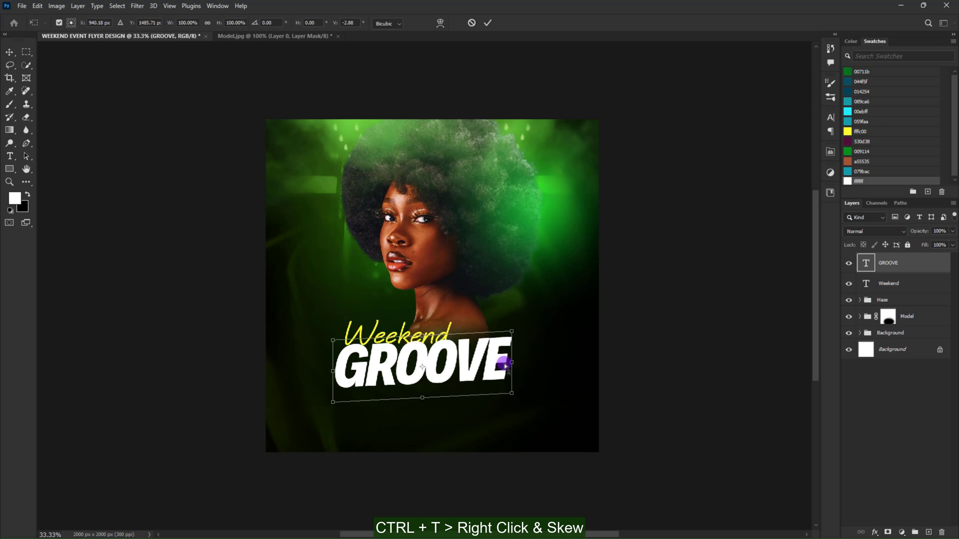
pyautogui.press('Return')
# Place a copy of the Weekend text below GROOVE.
pyautogui.hotkey('ctrl', '+')
pyautogui.scroll(-2, 457, 345)
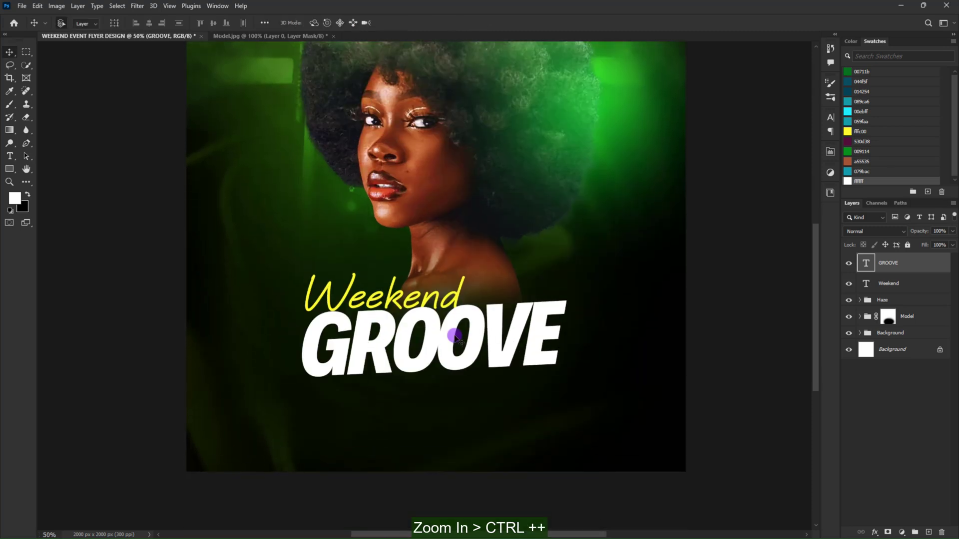
pyautogui.click(437, 300)
pyautogui.moveTo(437, 299); pyautogui.dragTo(469, 405)
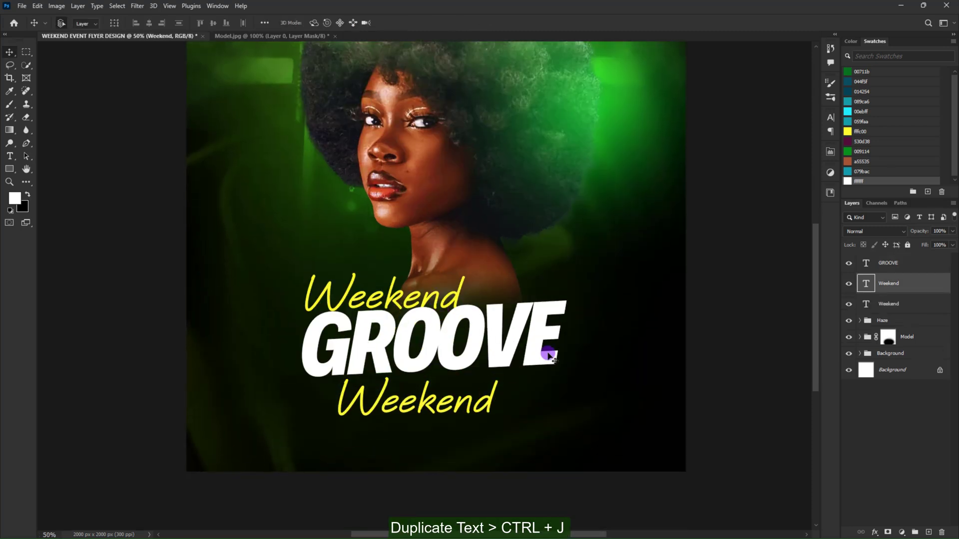
# Set the lower text to Addison, 15 pt, white.
pyautogui.click(830, 117)
pyautogui.click(744, 126)
pyautogui.write('Addison')
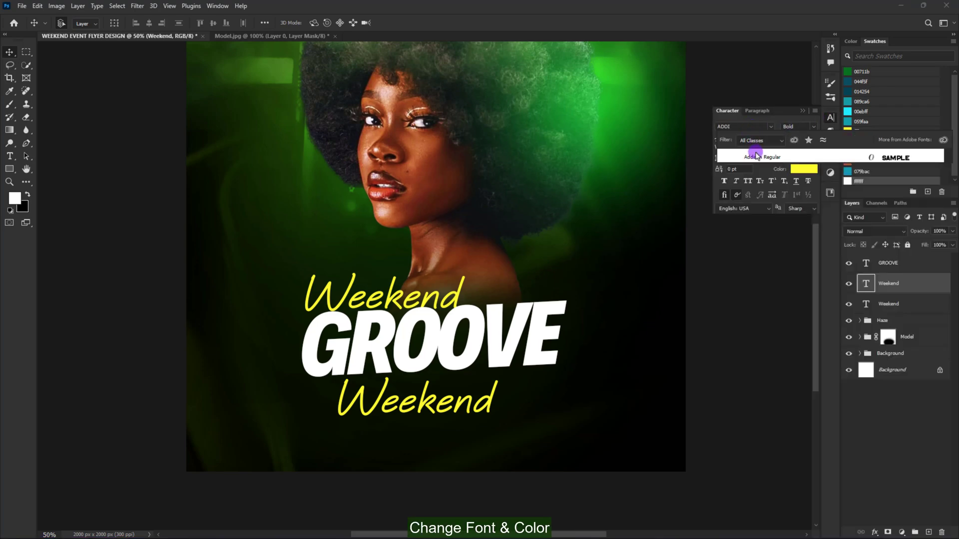
pyautogui.press('Return')
pyautogui.write('15')
pyautogui.press('Return')
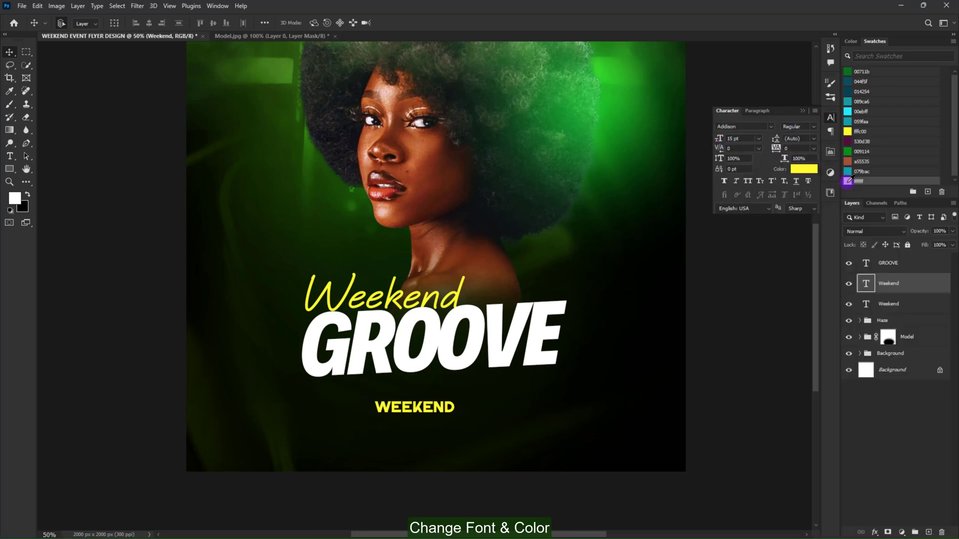
pyautogui.click(847, 181)
# Replace the lower text with 'DJ LEO X DJ LEVI X DJ TOM' and centre it.
pyautogui.doubleClick(439, 403)
pyautogui.write('DJ LEO X DJ LEVI X DJ TOM')
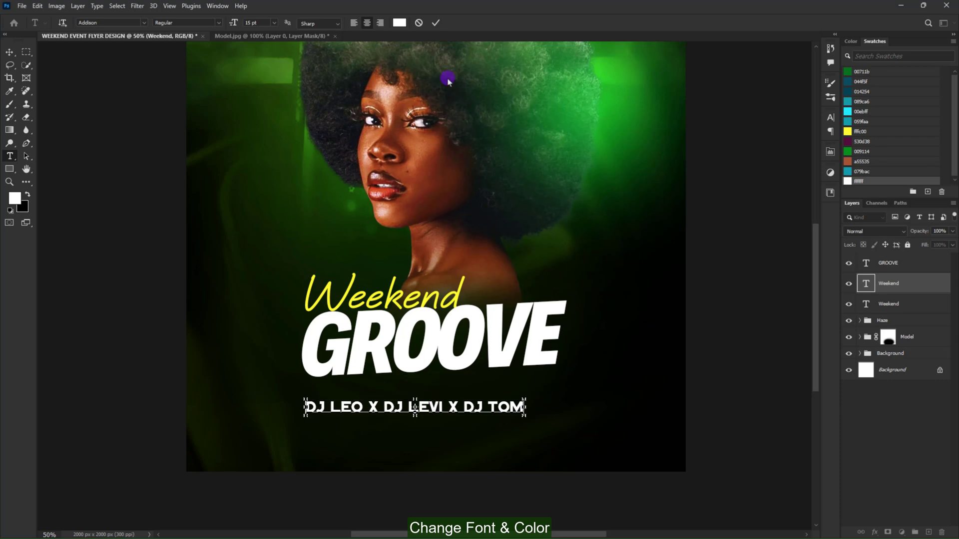
pyautogui.click(435, 22)
pyautogui.press('v')
pyautogui.moveTo(405, 407); pyautogui.dragTo(417, 407)
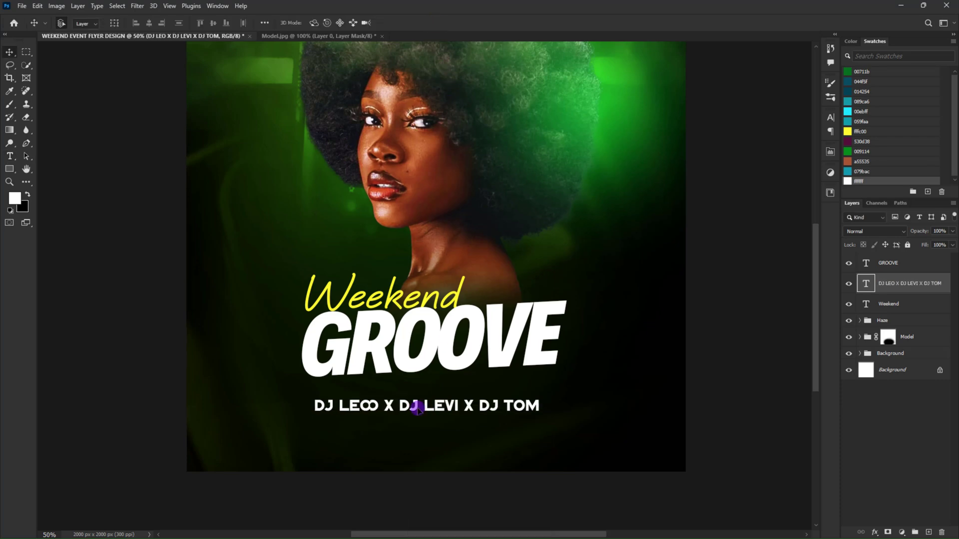
# Colour both X separators in the DJ lineup yellow.
pyautogui.doubleClick(392, 405)
pyautogui.click(859, 131)
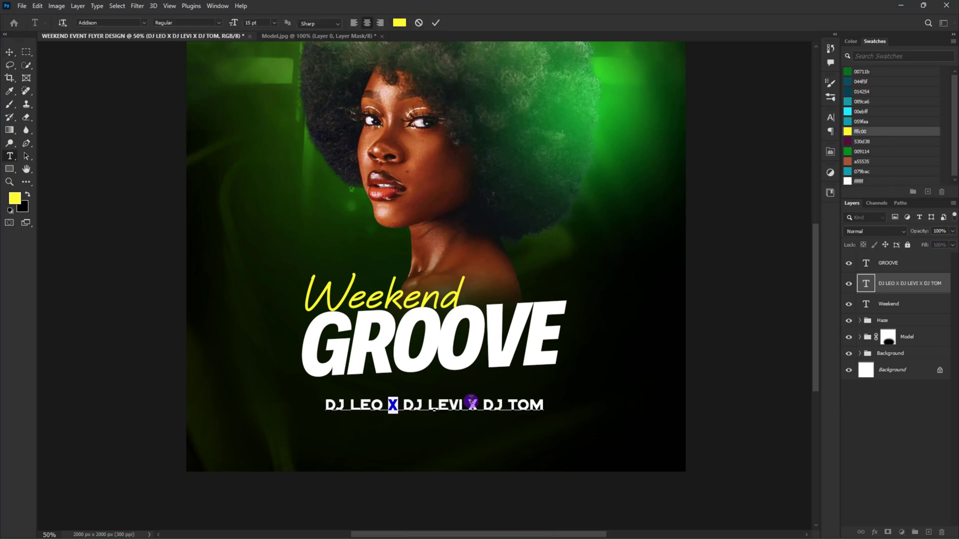
pyautogui.doubleClick(472, 404)
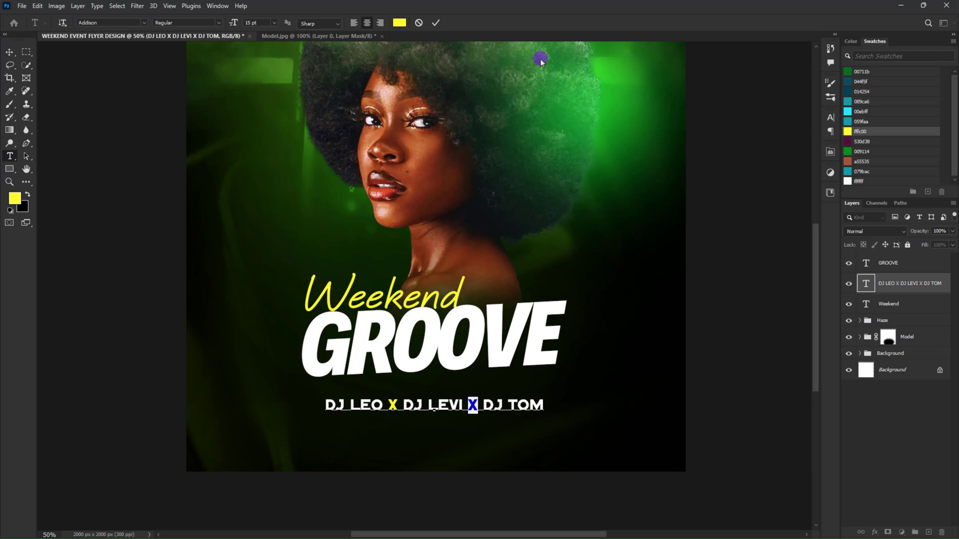
pyautogui.click(437, 22)
# Duplicate the DJ lineup line below itself and set the copy in Amurg at a smaller size.
pyautogui.press('v')
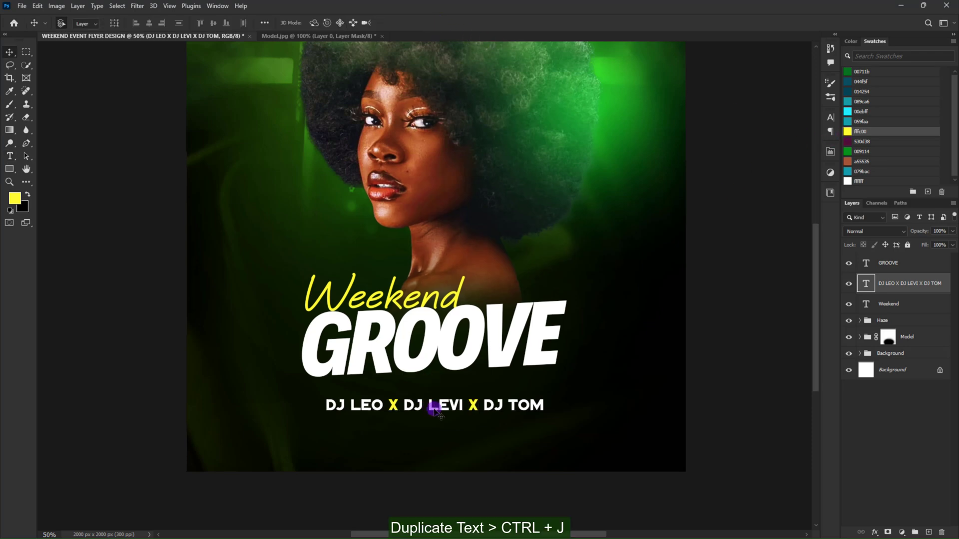
pyautogui.hotkey('ctrl', 'j')
pyautogui.moveTo(432, 407); pyautogui.dragTo(432, 424)
pyautogui.click(741, 126)
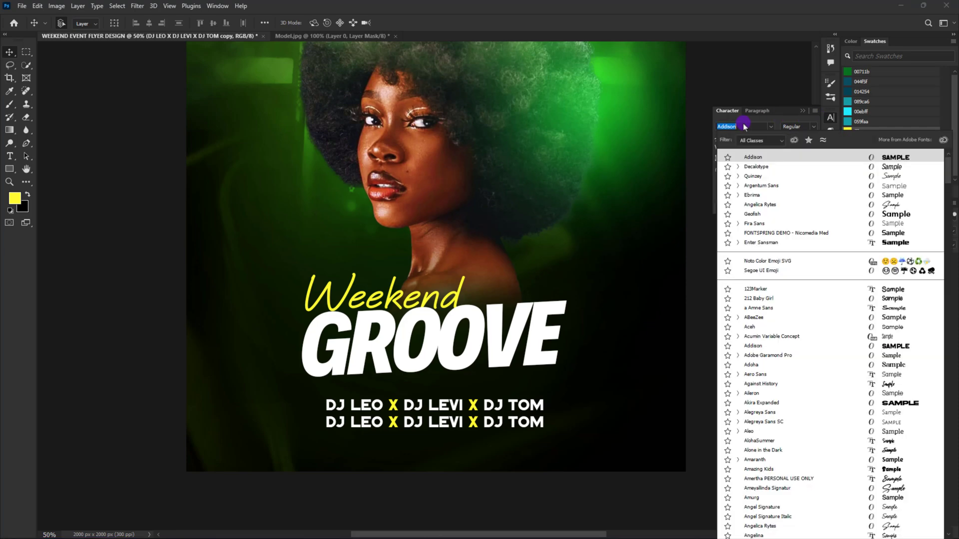
pyautogui.write('Amurg')
pyautogui.press('Return')
pyautogui.moveTo(726, 138); pyautogui.dragTo(722, 141)
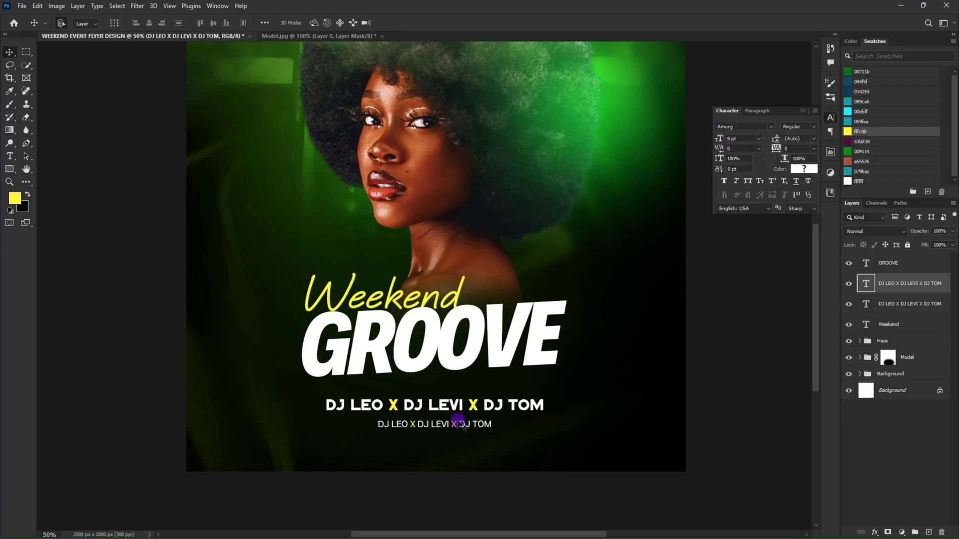
# Commit the info lines and shrink the address line to 6 pt.
pyautogui.click(435, 23)
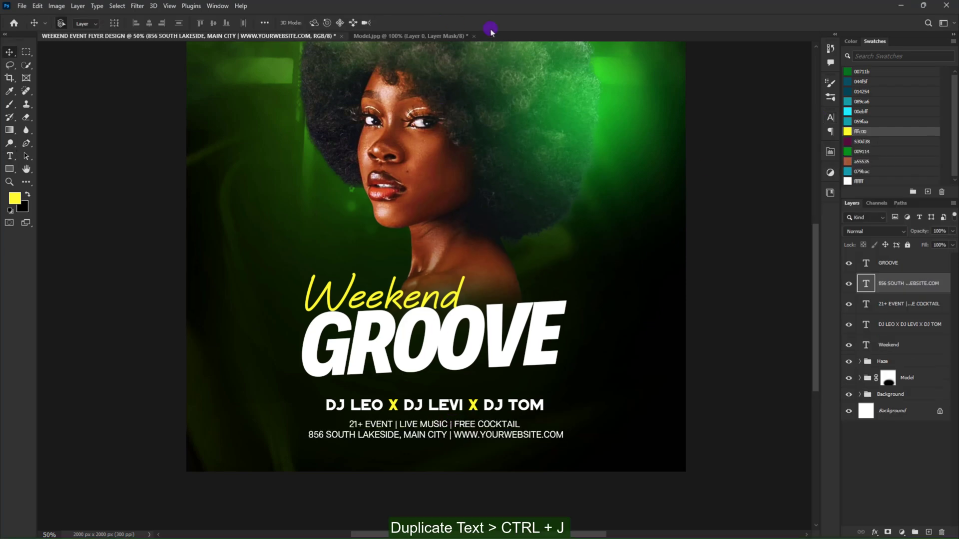
pyautogui.press('v')
pyautogui.click(830, 117)
pyautogui.moveTo(718, 138); pyautogui.dragTo(713, 140)
pyautogui.click(474, 436)
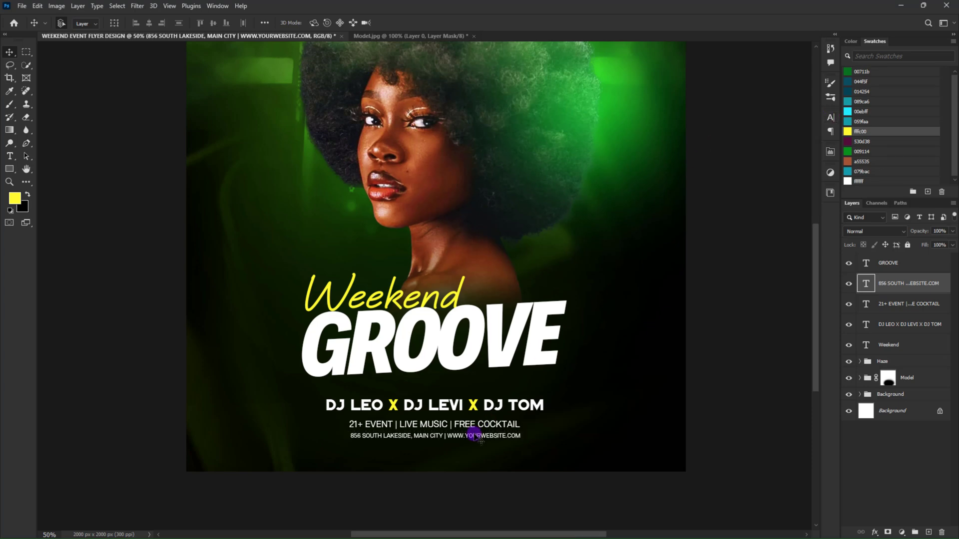
# Add a left-aligned 'Hosted by' credit beside the face, with the host's name enlarged.
pyautogui.hotkey('ctrl', 'j')
pyautogui.moveTo(474, 436)
pyautogui.mouseDown()
pyautogui.moveTo(351, 221)
pyautogui.moveTo(351, 163)
pyautogui.mouseUp()
pyautogui.doubleClick(331, 203)
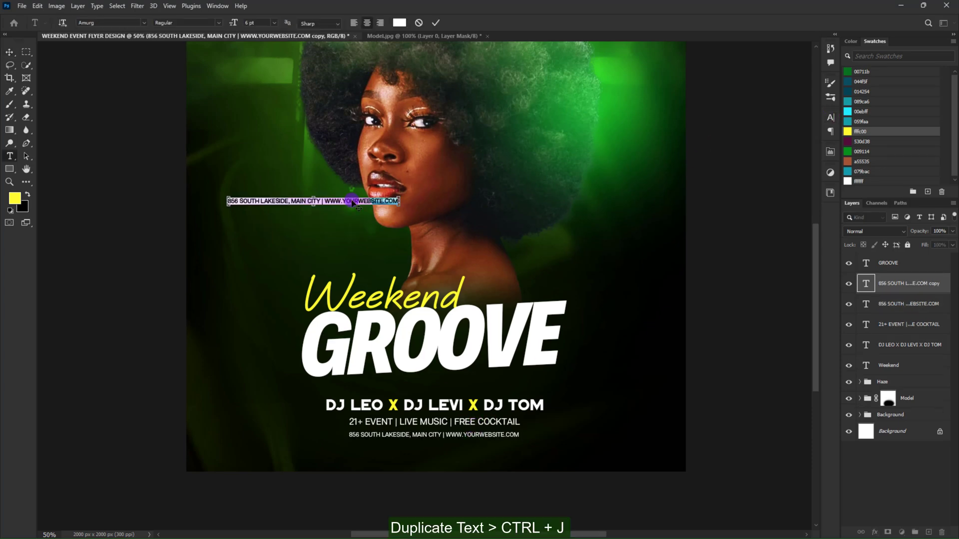
pyautogui.write('Hosted by')
pyautogui.press('Return')
pyautogui.write('QUEEN NAALYN')
pyautogui.click(435, 22)
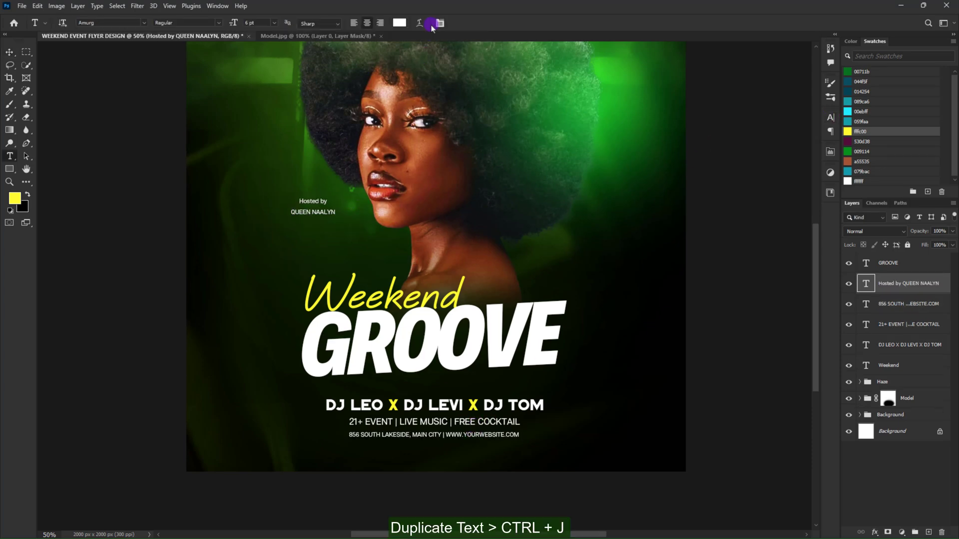
pyautogui.click(355, 22)
pyautogui.moveTo(313, 212); pyautogui.dragTo(357, 212)
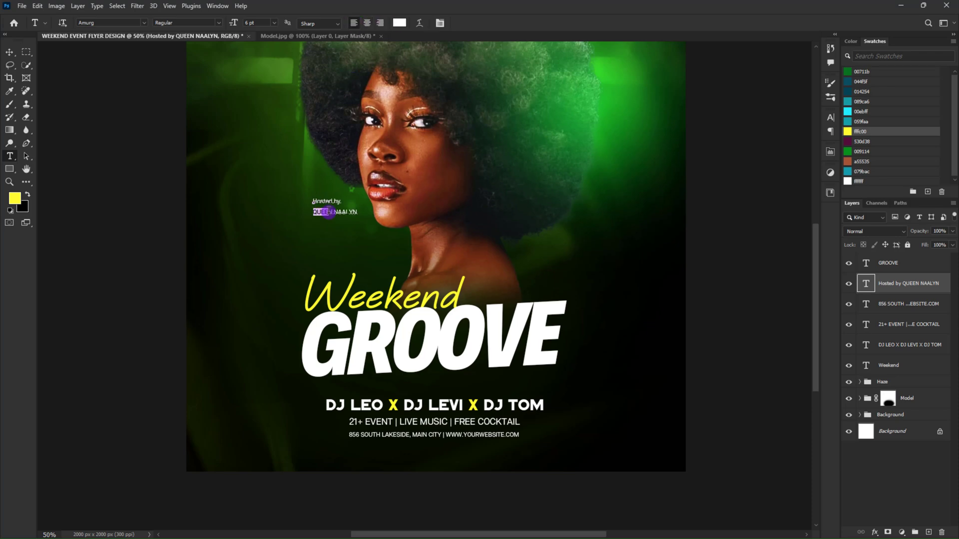
pyautogui.click(829, 121)
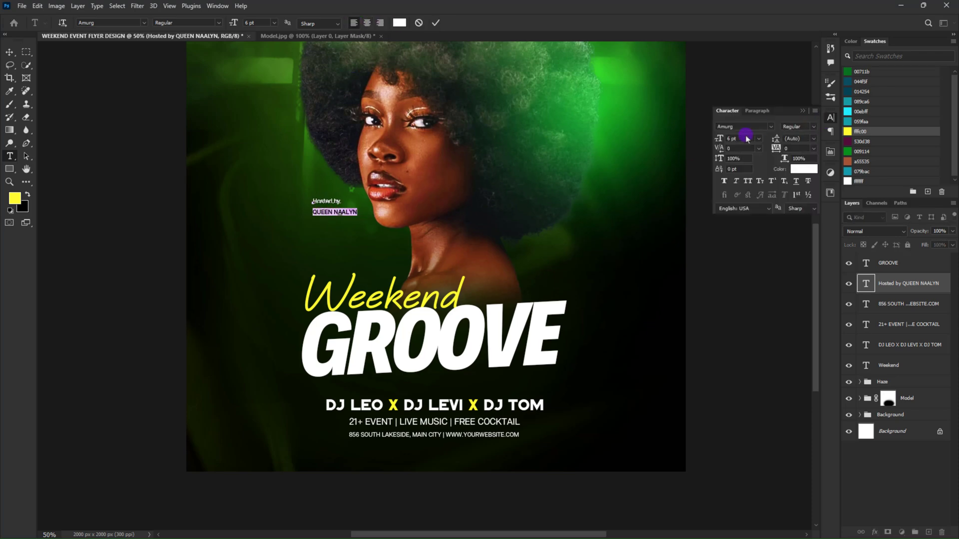
pyautogui.moveTo(719, 142); pyautogui.dragTo(774, 142)
pyautogui.hotkey('ctrl', 'Return')
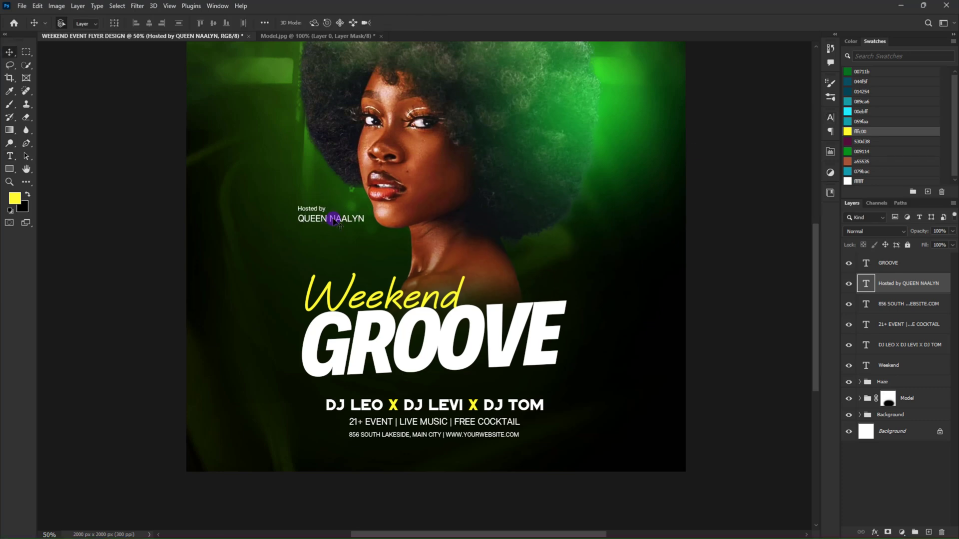
# Copy the credit to the right side as right-aligned 'TILL MORNING' time text.
pyautogui.hotkey('ctrl', 'j')
pyautogui.moveTo(334, 220); pyautogui.dragTo(571, 244)
pyautogui.write('4PM TILL MORNING')
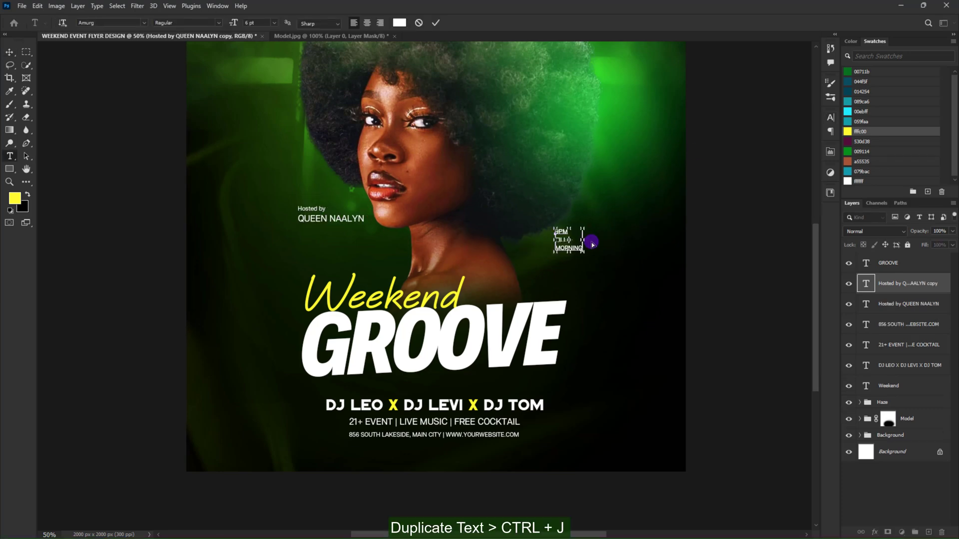
pyautogui.click(435, 22)
pyautogui.click(379, 23)
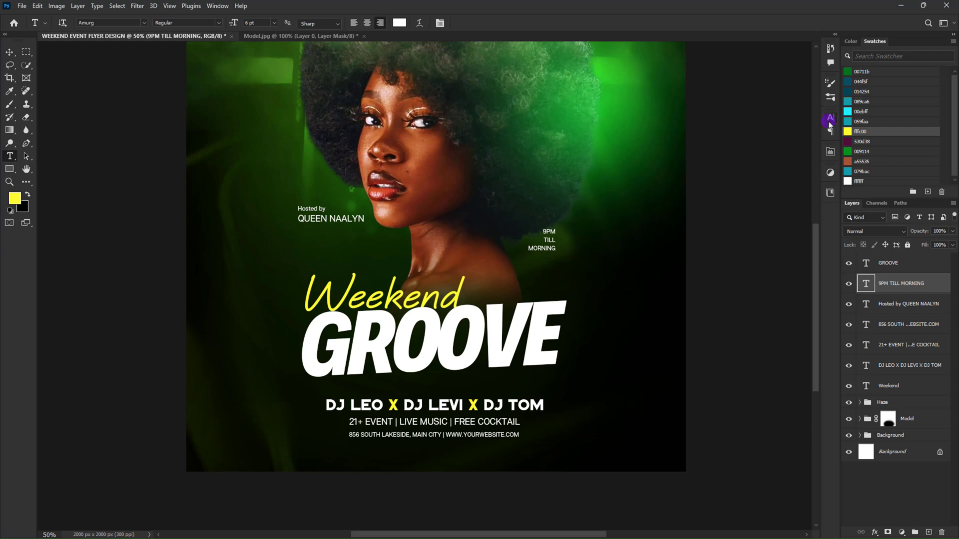
# Restyle the 9PM TILL MORNING block in Addison at 14 pt and shift it up and right.
pyautogui.click(830, 118)
pyautogui.click(744, 126)
pyautogui.write('Addison')
pyautogui.click(732, 158)
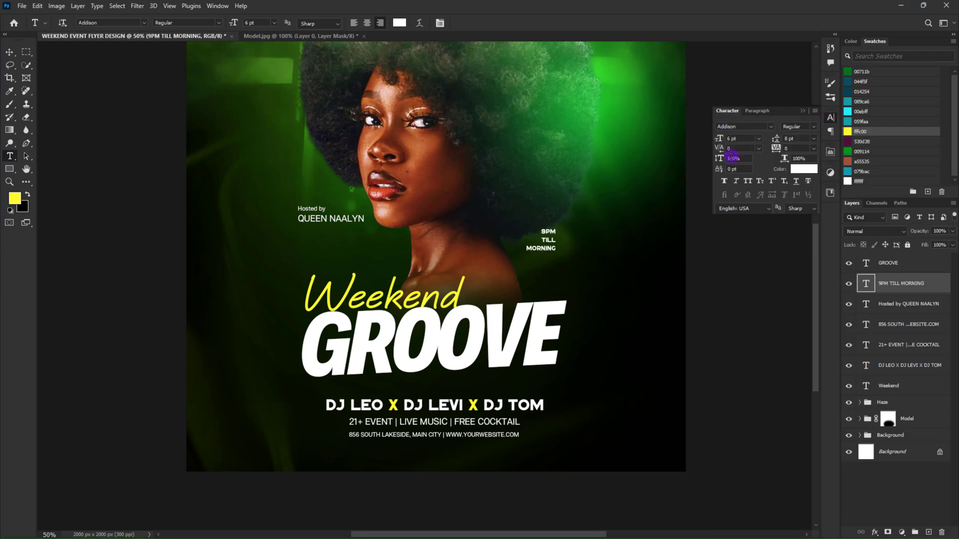
pyautogui.click(552, 235)
pyautogui.hotkey('ctrl', 'a')
pyautogui.moveTo(718, 139); pyautogui.dragTo(769, 140)
pyautogui.click(772, 140)
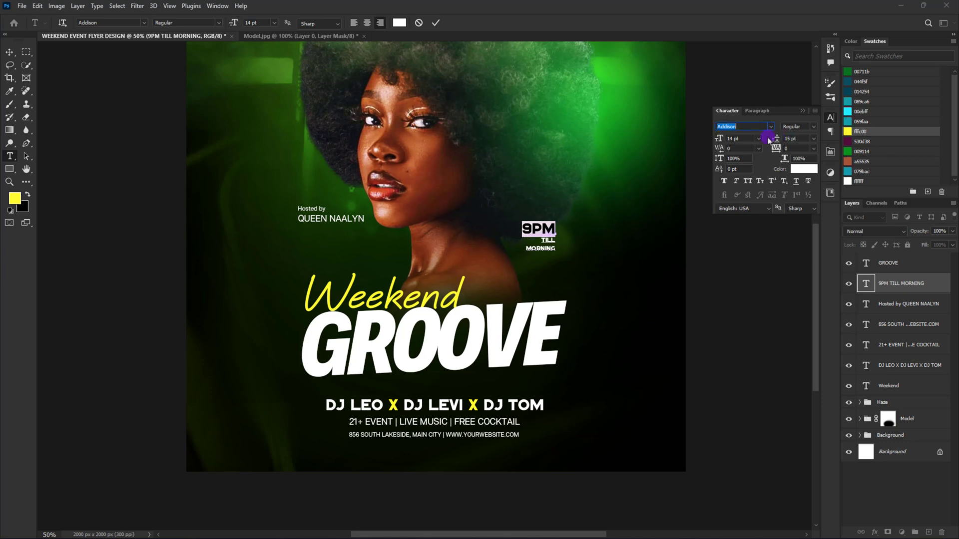
pyautogui.click(436, 23)
pyautogui.press('v')
pyautogui.moveTo(543, 219); pyautogui.dragTo(570, 208)
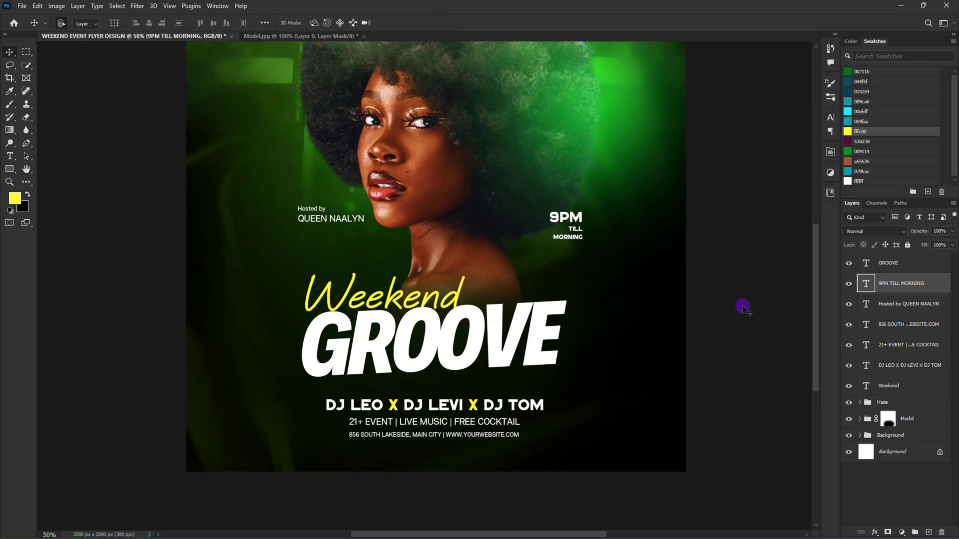
pyautogui.click(902, 402)
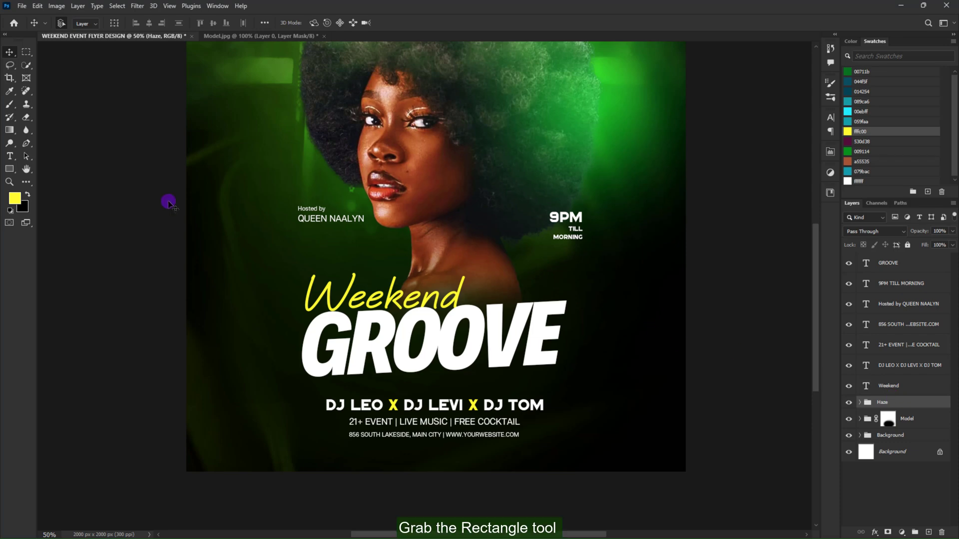
# Draw a green square above the 9PM text with a brown copy beneath it.
pyautogui.click(9, 169)
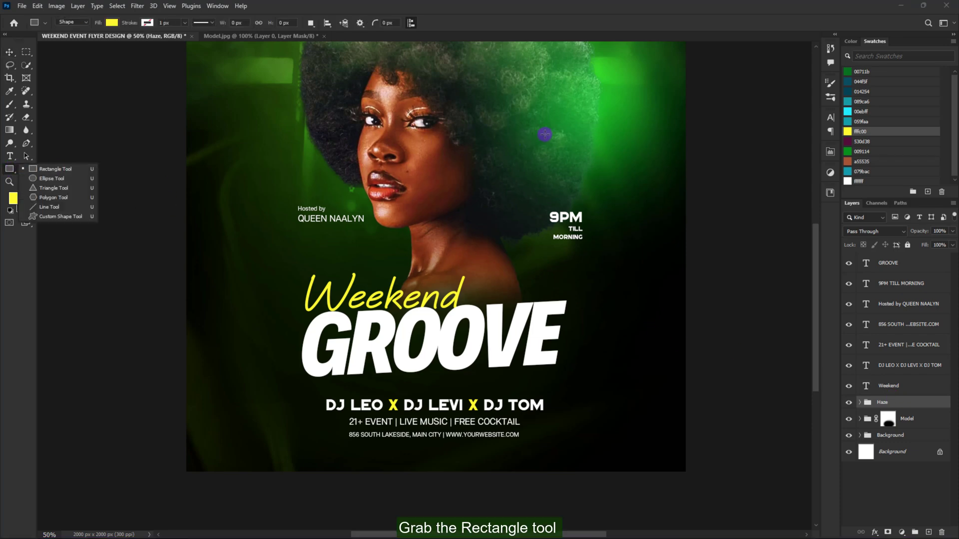
pyautogui.moveTo(546, 134); pyautogui.dragTo(596, 181)
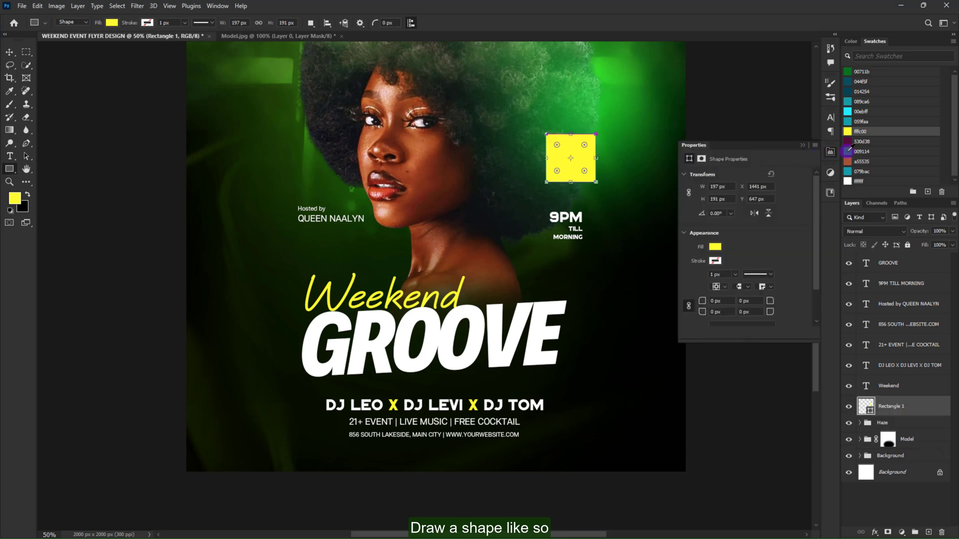
pyautogui.hotkey('ctrl', 'j')
pyautogui.click(850, 152)
pyautogui.click(851, 161)
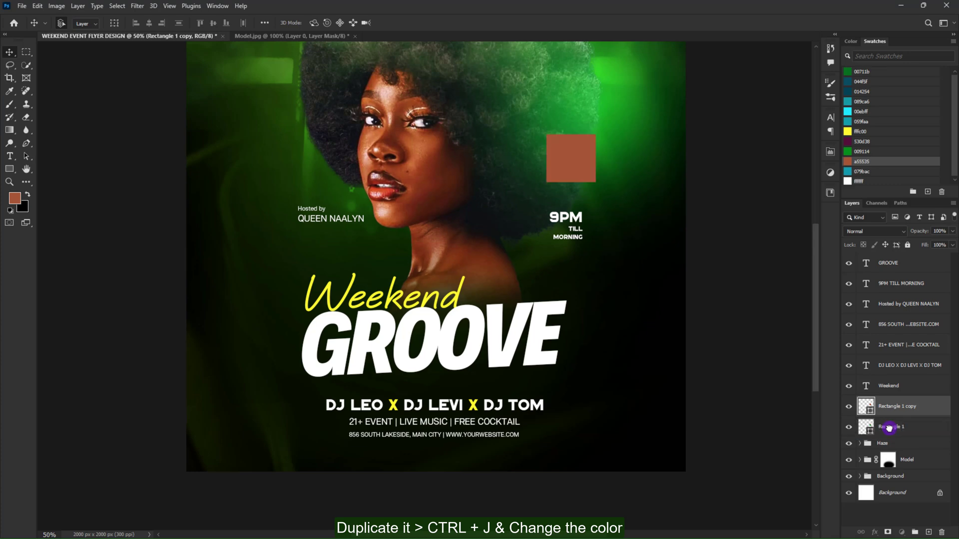
pyautogui.moveTo(890, 406); pyautogui.dragTo(888, 427)
pyautogui.keyDown('shift'); pyautogui.click(890, 406); pyautogui.keyUp('shift')
# Skew both squares slightly and set the brown copy to Linear Dodge (Add).
pyautogui.hotkey('ctrl', 't')
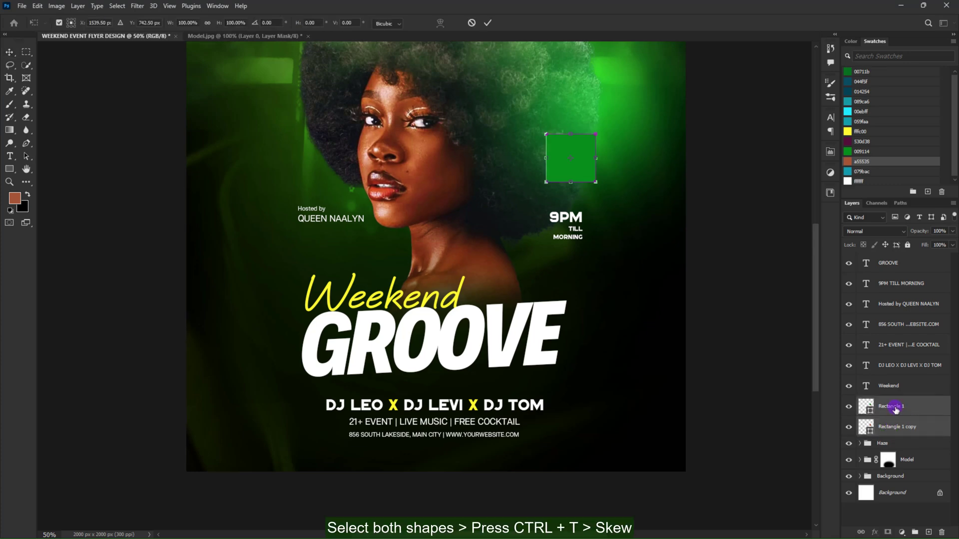
pyautogui.rightClick(592, 163)
pyautogui.click(607, 198)
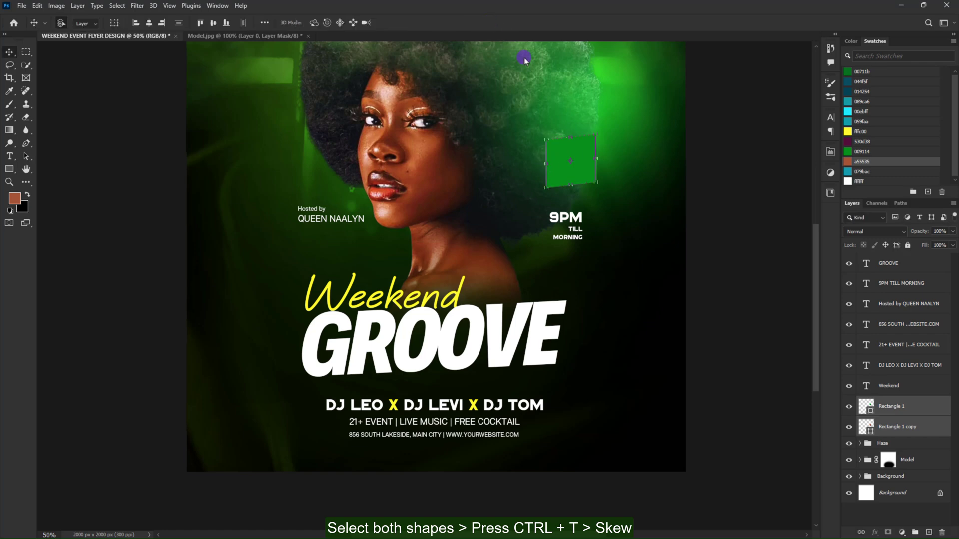
pyautogui.moveTo(601, 129); pyautogui.dragTo(596, 127)
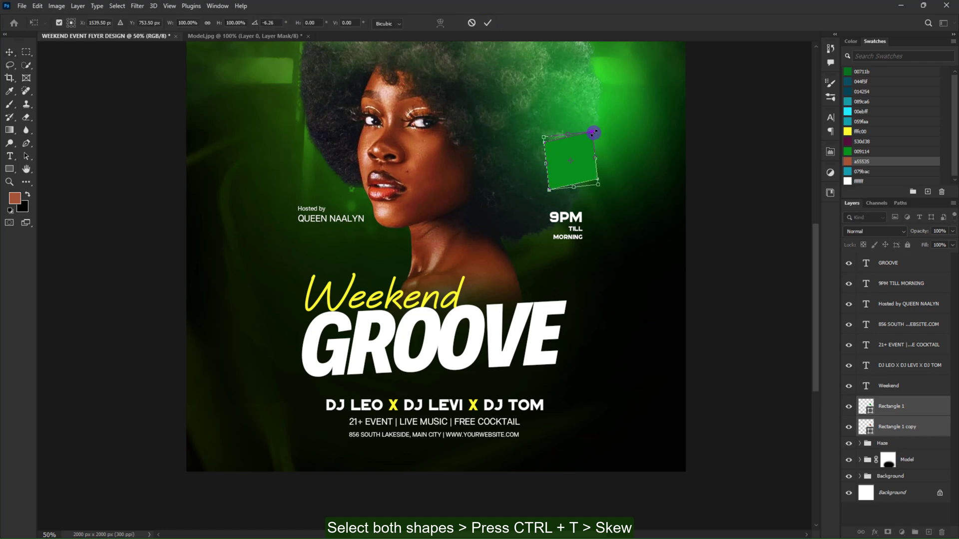
pyautogui.press('Return')
pyautogui.click(907, 431)
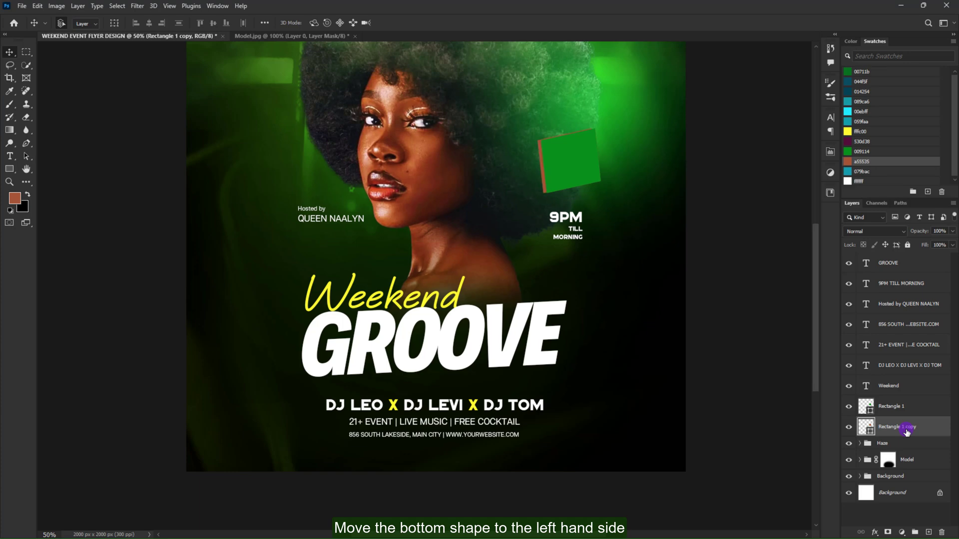
pyautogui.click(876, 231)
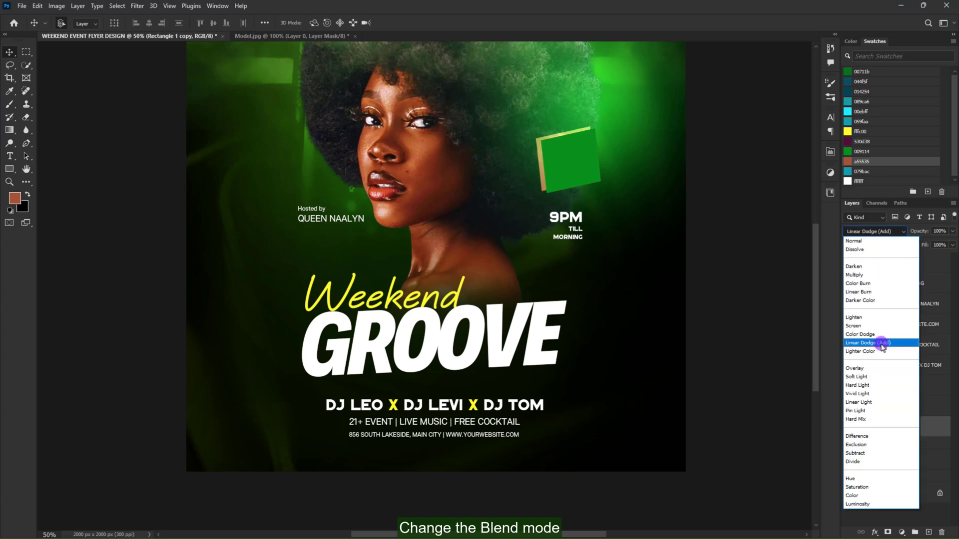
pyautogui.click(881, 343)
# Draw a small triangle above the host name and rotate it 180° to point down.
pyautogui.rightClick(9, 169)
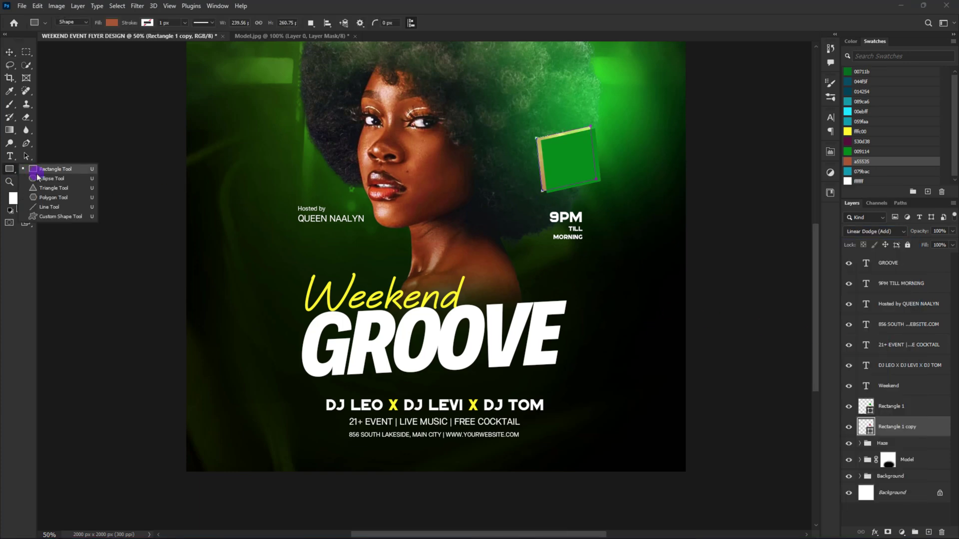
pyautogui.click(50, 189)
pyautogui.moveTo(303, 186); pyautogui.dragTo(314, 194)
pyautogui.hotkey('ctrl', 't')
pyautogui.rightClick(307, 193)
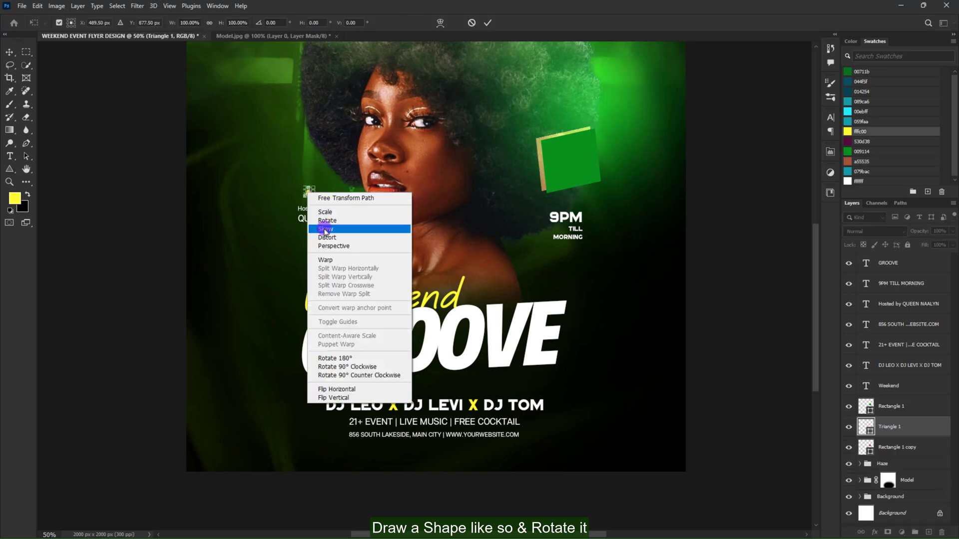
pyautogui.click(330, 358)
pyautogui.press('Return')
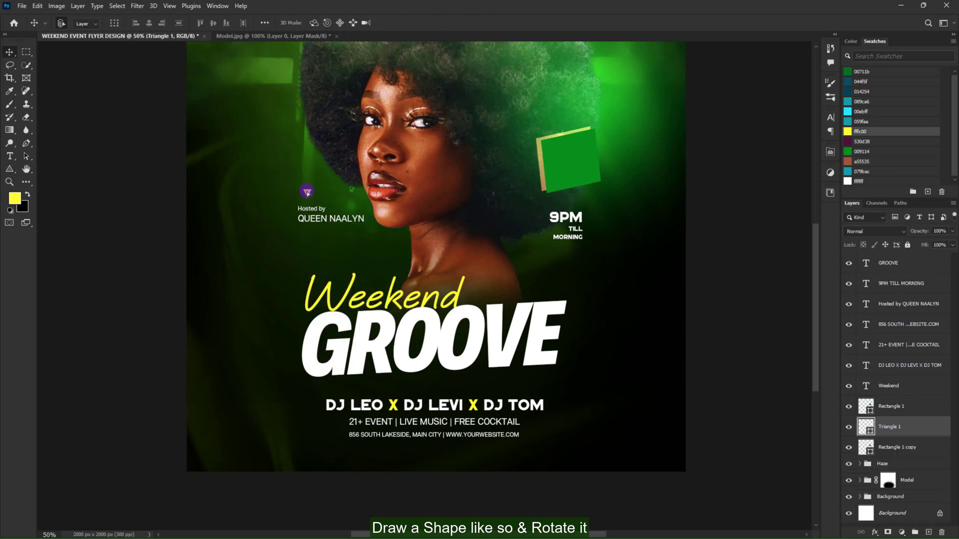
# Draw a tilted yellow bar under GROOVE with the Rectangle Tool.
pyautogui.rightClick(9, 169)
pyautogui.click(50, 168)
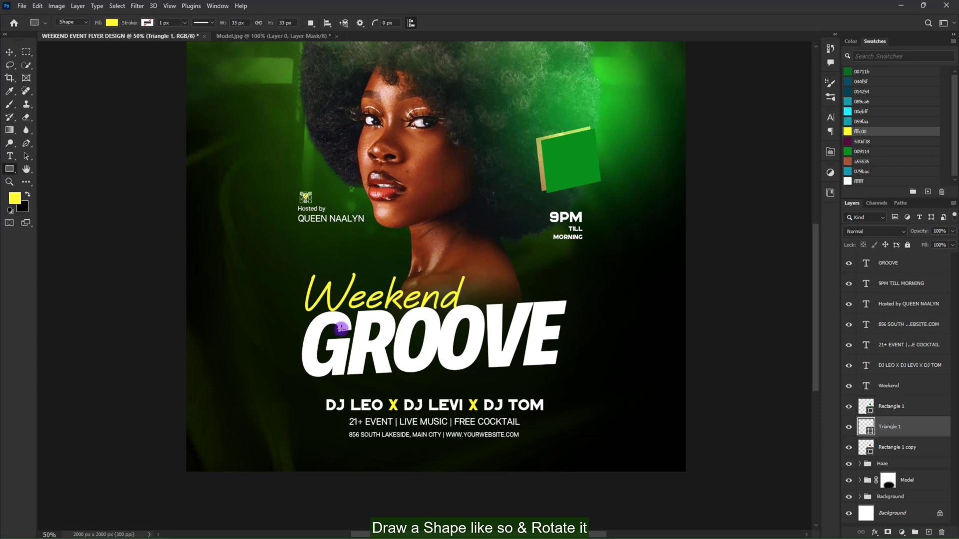
pyautogui.hotkey('ctrl', 't')
pyautogui.moveTo(411, 368)
pyautogui.mouseDown()
pyautogui.moveTo(526, 389)
pyautogui.moveTo(530, 355)
pyautogui.mouseUp()
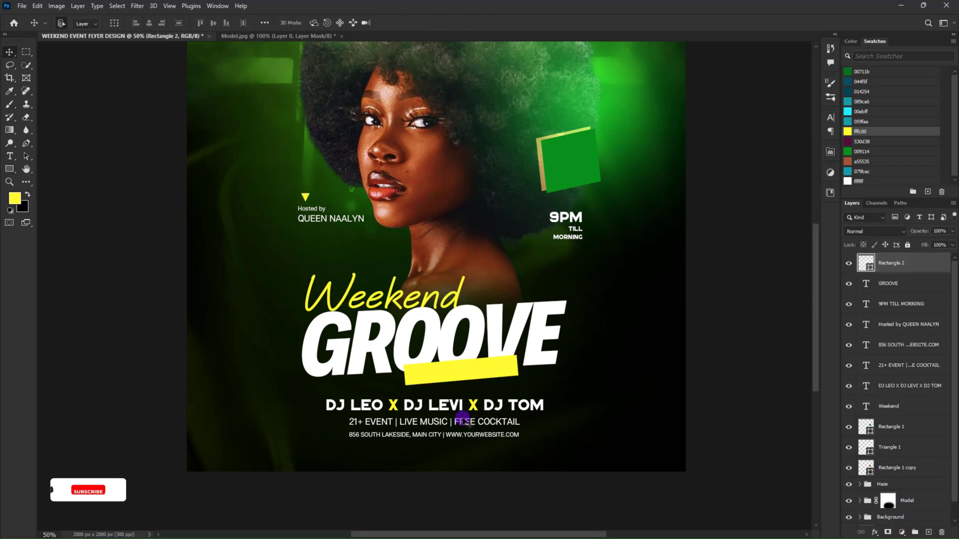
# Move the duplicated text layer above the yellow bar and colour it dark purple.
pyautogui.moveTo(889, 365); pyautogui.dragTo(889, 257)
pyautogui.click(862, 141)
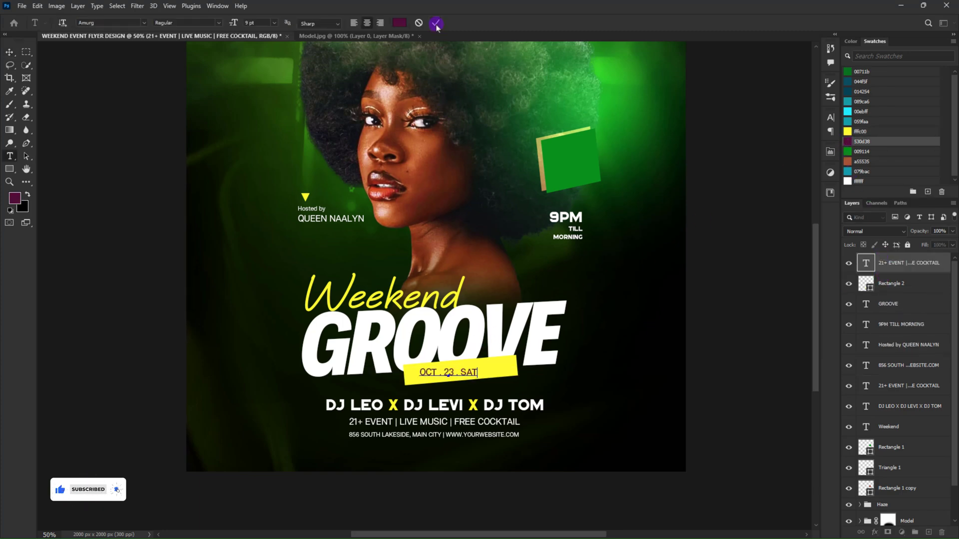
pyautogui.click(436, 25)
pyautogui.press('v')
# Set the OCT.23.SAT date in Beatrich 13 pt and tilt it along the yellow bar.
pyautogui.click(831, 117)
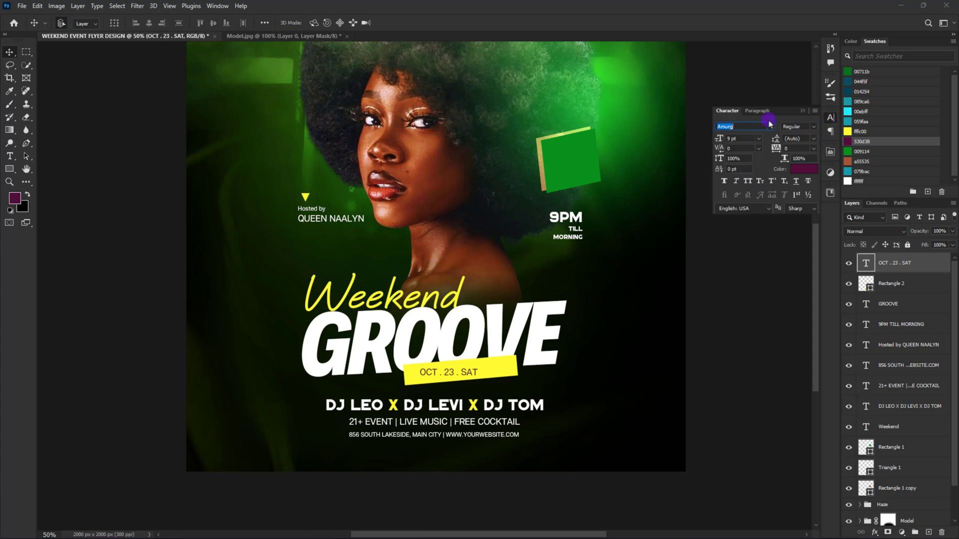
pyautogui.write('Beatrich')
pyautogui.press('Return')
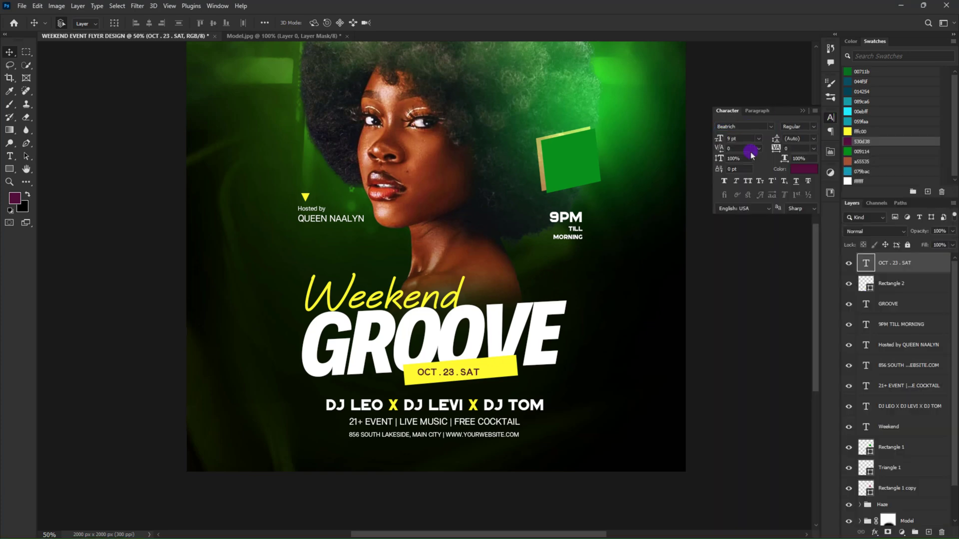
pyautogui.moveTo(714, 140); pyautogui.dragTo(718, 140)
pyautogui.moveTo(487, 370)
pyautogui.mouseDown()
pyautogui.moveTo(504, 368)
pyautogui.moveTo(515, 347)
pyautogui.mouseUp()
pyautogui.hotkey('ctrl', 't')
pyautogui.press('Return')
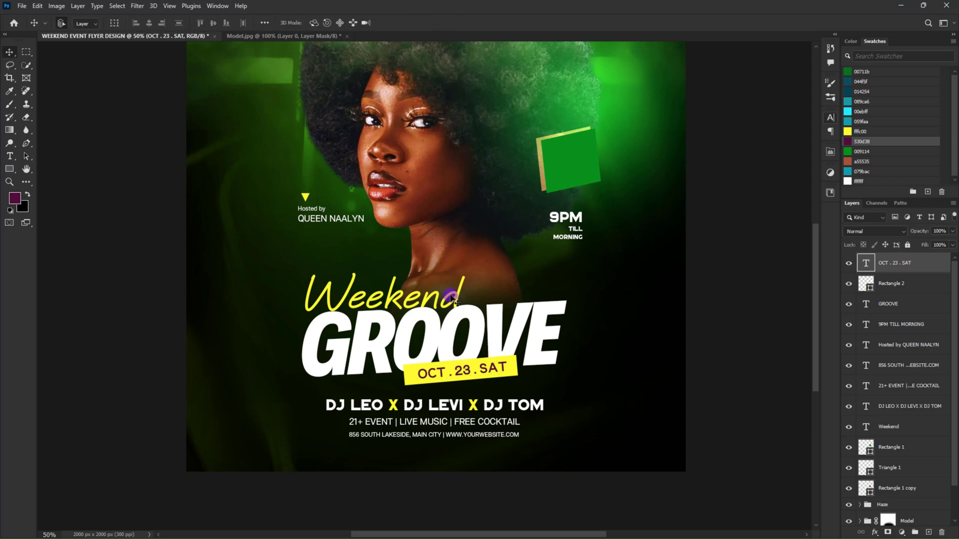
# Place a copy of the Weekend text on the green square in Medium weight, 10 pt.
pyautogui.hotkey('ctrl', 'j')
pyautogui.moveTo(450, 298); pyautogui.dragTo(589, 171)
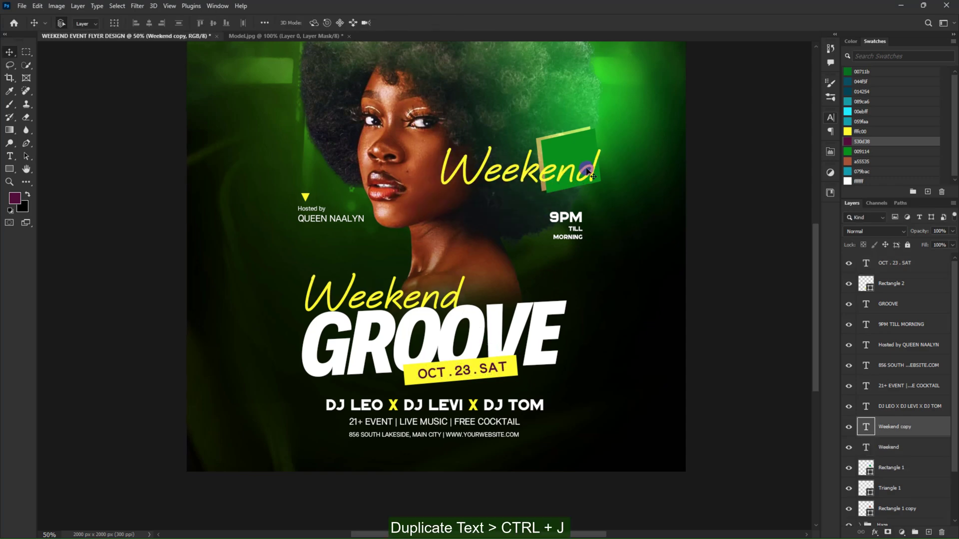
pyautogui.click(831, 118)
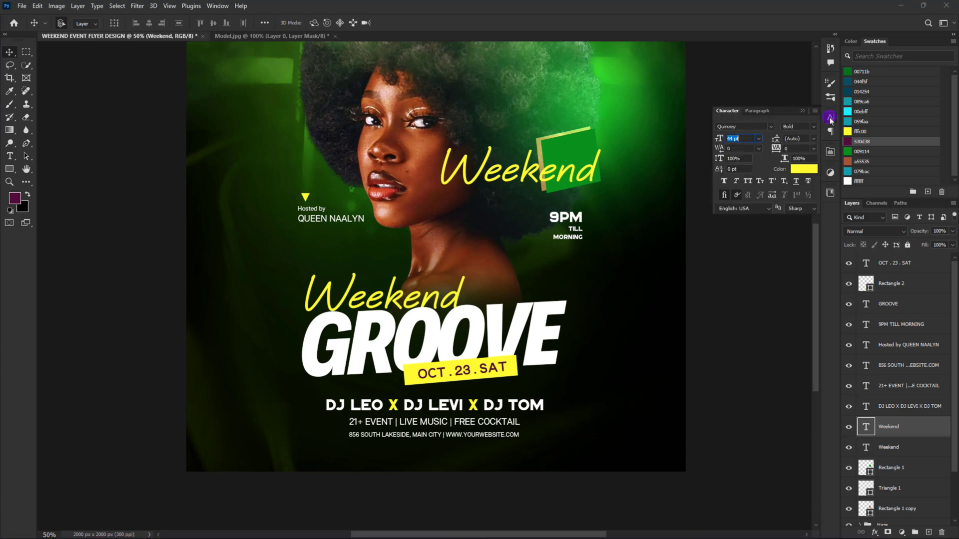
pyautogui.click(813, 127)
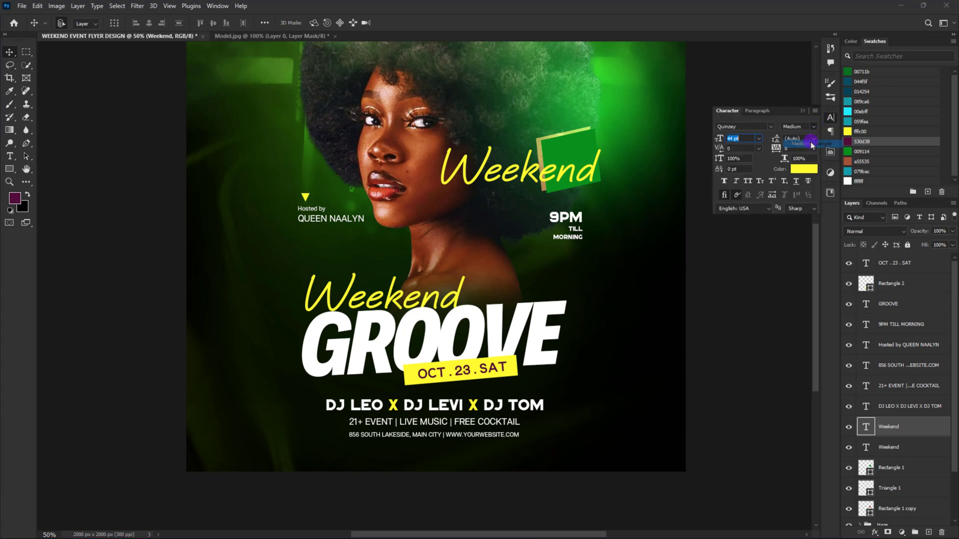
pyautogui.click(799, 141)
pyautogui.write('10')
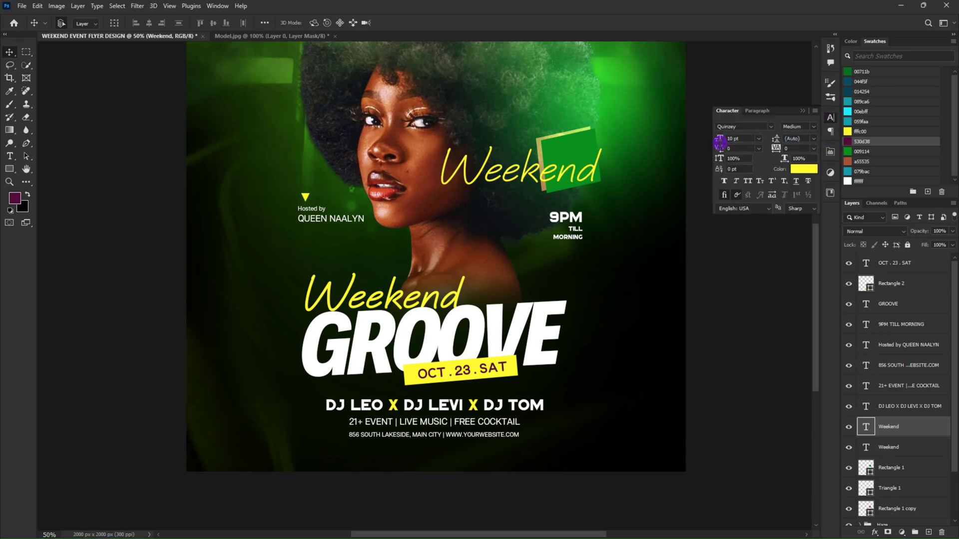
pyautogui.press('Return')
pyautogui.doubleClick(522, 178)
# Make the copy read 'Your Club Presents' in white, 10 pt leading, inside the green square.
pyautogui.hotkey('ctrl', 'v')
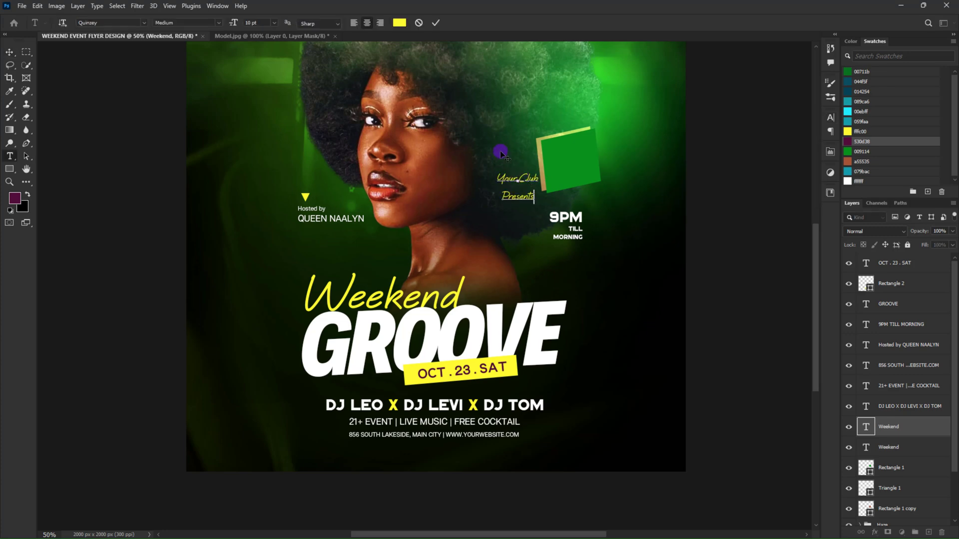
pyautogui.click(436, 23)
pyautogui.press('v')
pyautogui.click(829, 117)
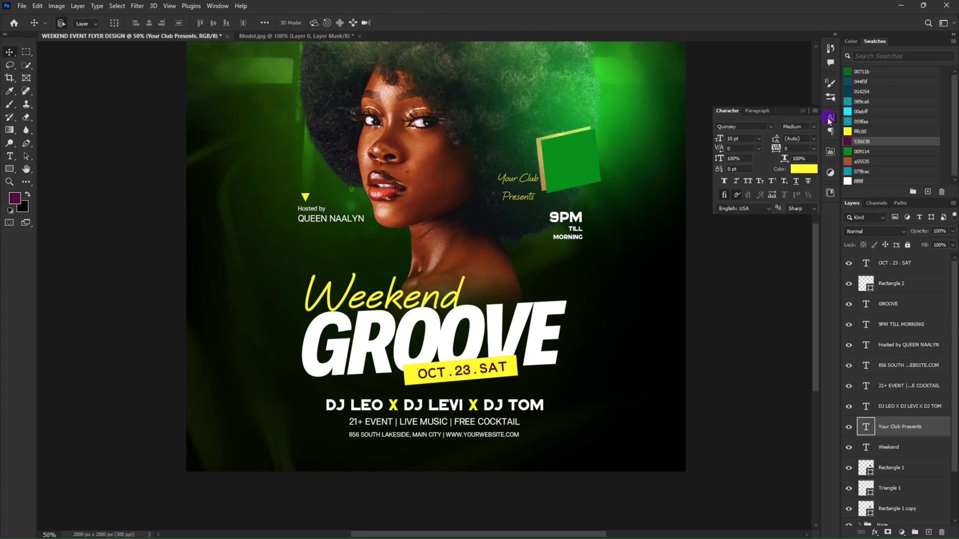
pyautogui.click(804, 170)
pyautogui.click(690, 218)
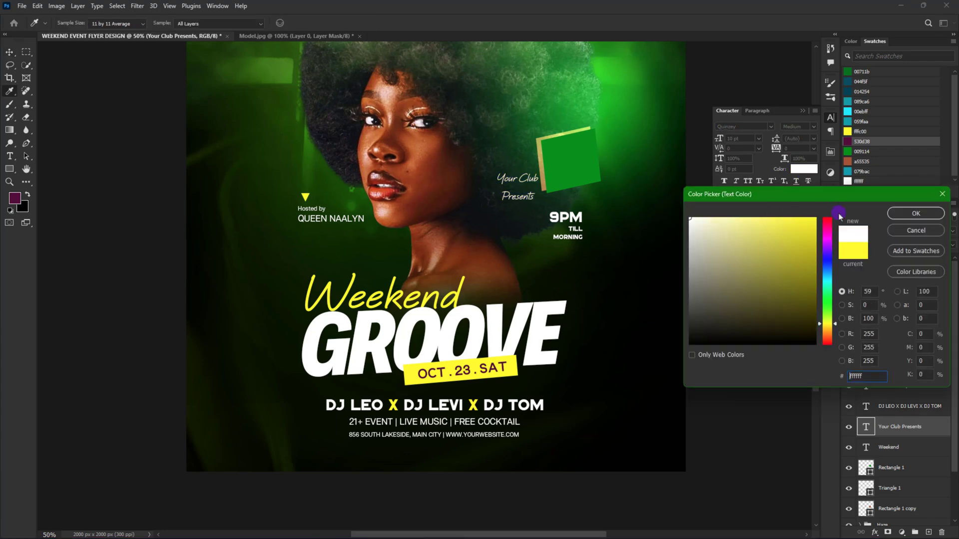
pyautogui.click(905, 214)
pyautogui.moveTo(780, 139); pyautogui.dragTo(775, 142)
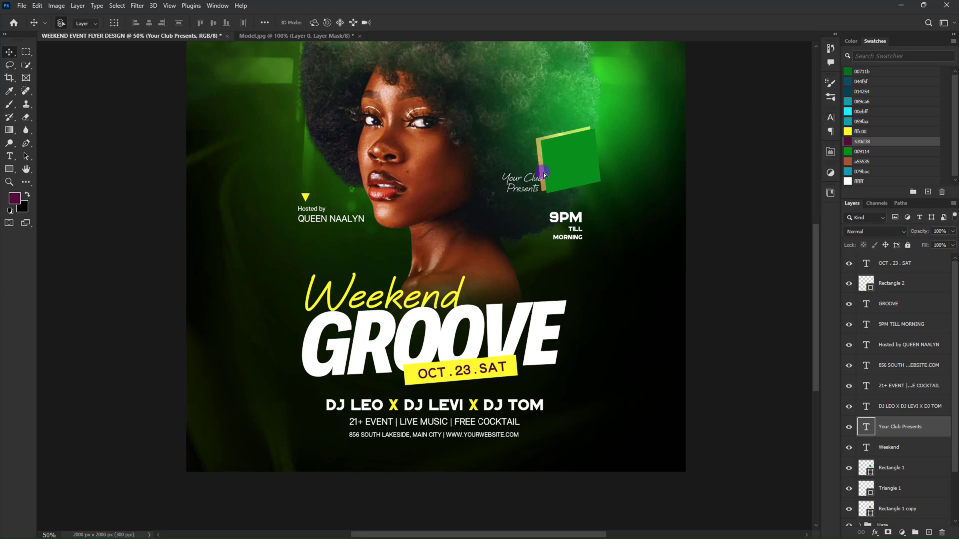
pyautogui.moveTo(519, 183); pyautogui.dragTo(571, 162)
# Select the address-through-Weekend text layers, then the OCT . 23 . SAT layer.
pyautogui.click(897, 448)
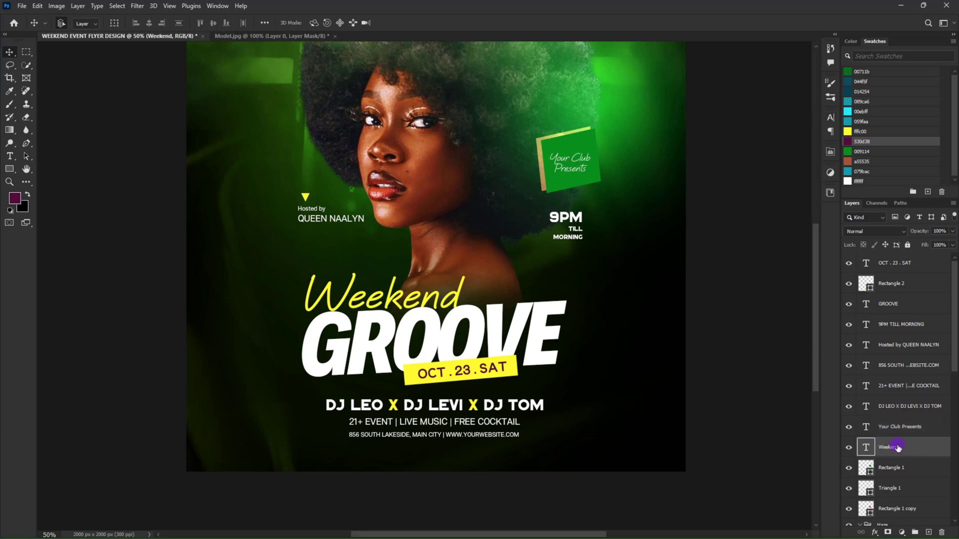
pyautogui.keyDown('shift'); pyautogui.click(899, 368); pyautogui.keyUp('shift')
pyautogui.keyDown('ctrl'); pyautogui.click(897, 428); pyautogui.keyUp('ctrl')
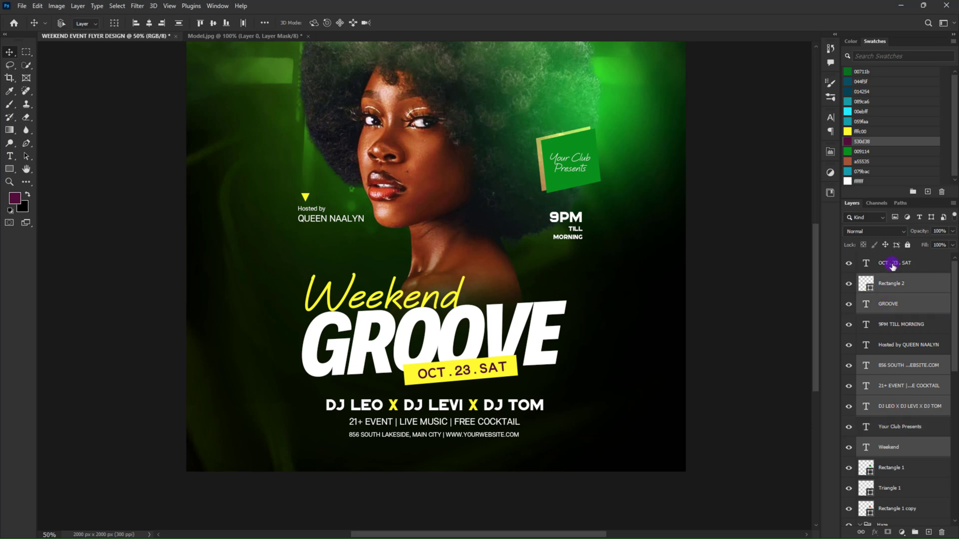
pyautogui.click(897, 263)
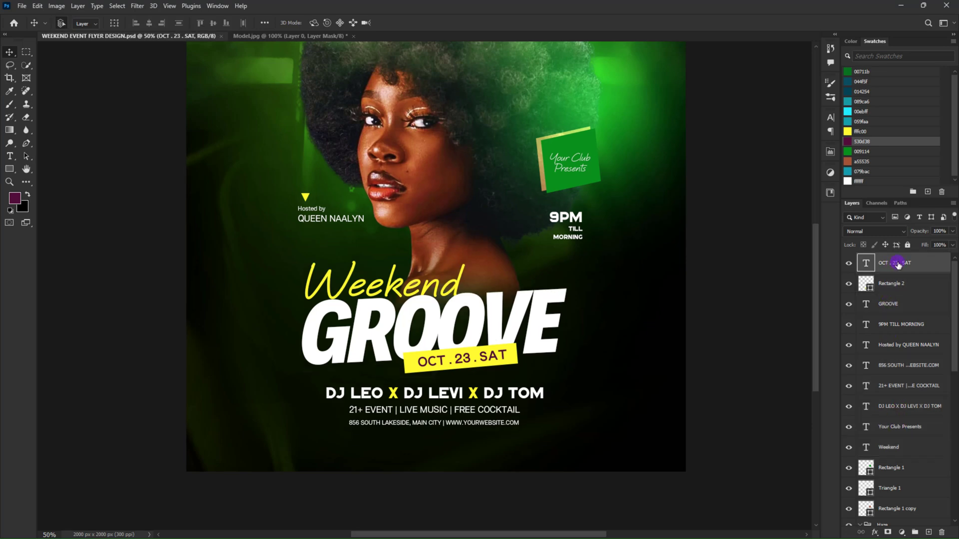
# Add Bevel & Emboss to GROOVE with a Rounded Steps gloss contour.
pyautogui.click(898, 306)
pyautogui.click(875, 533)
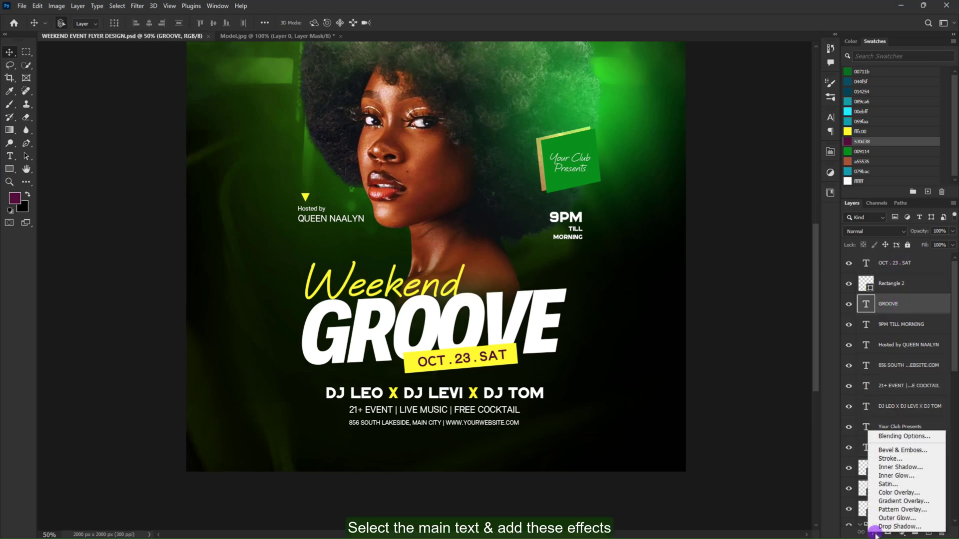
pyautogui.click(897, 451)
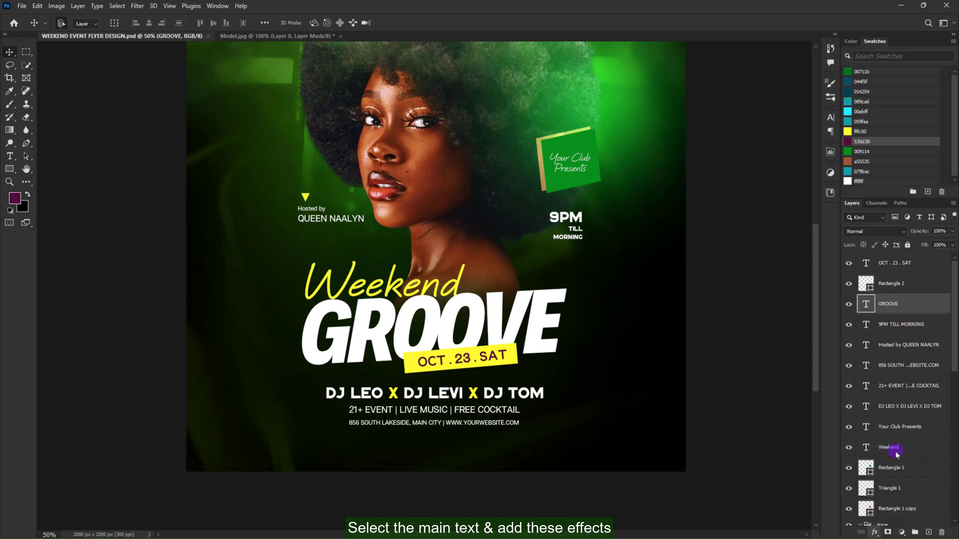
pyautogui.write('63')
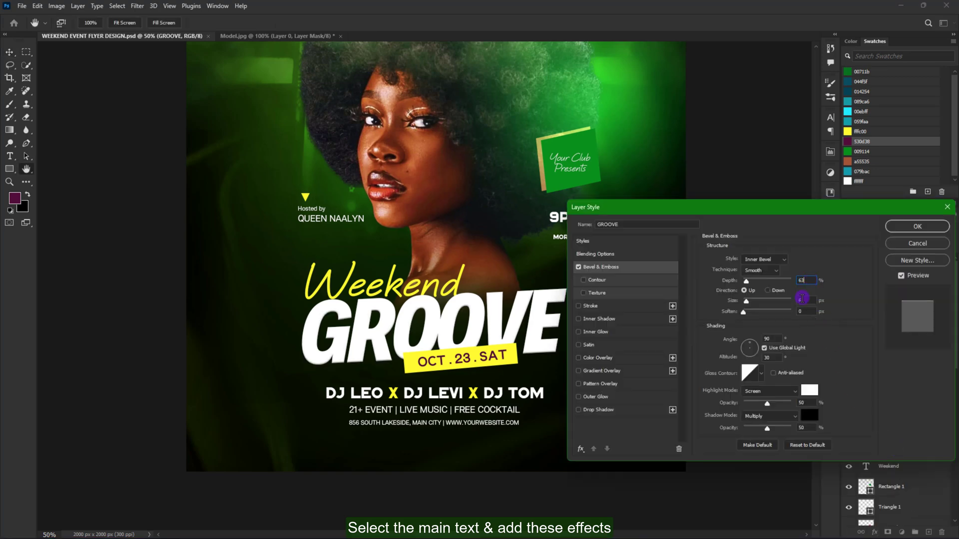
pyautogui.write('38')
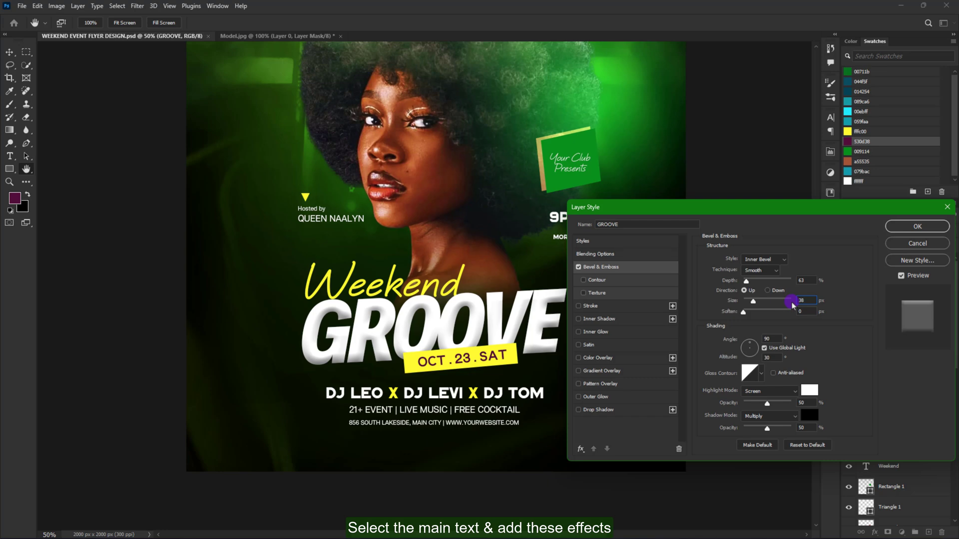
pyautogui.write('-66')
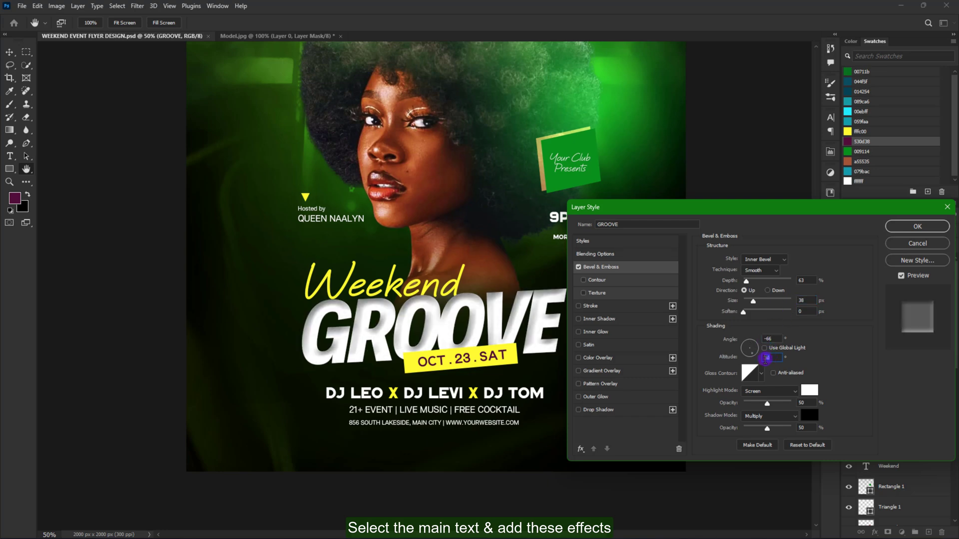
pyautogui.write('37')
pyautogui.click(749, 370)
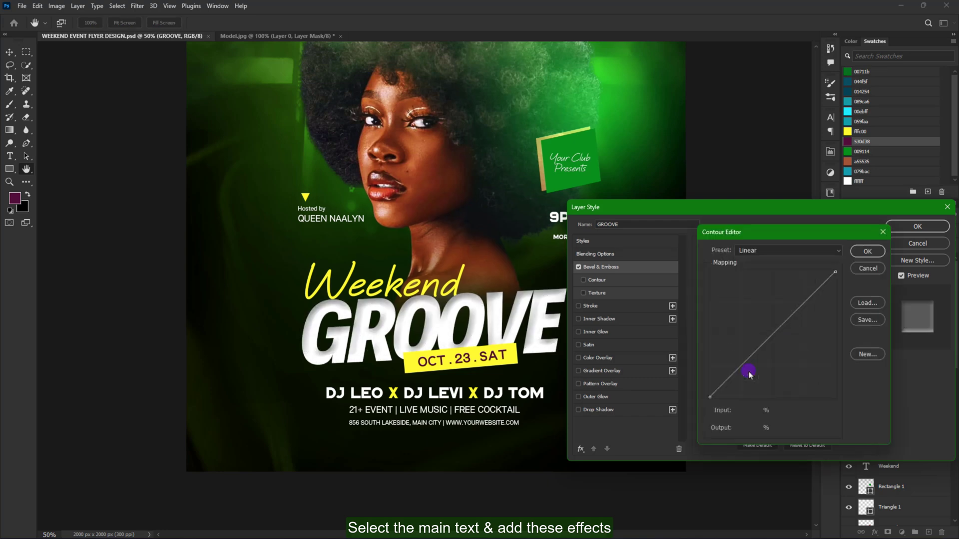
pyautogui.click(774, 256)
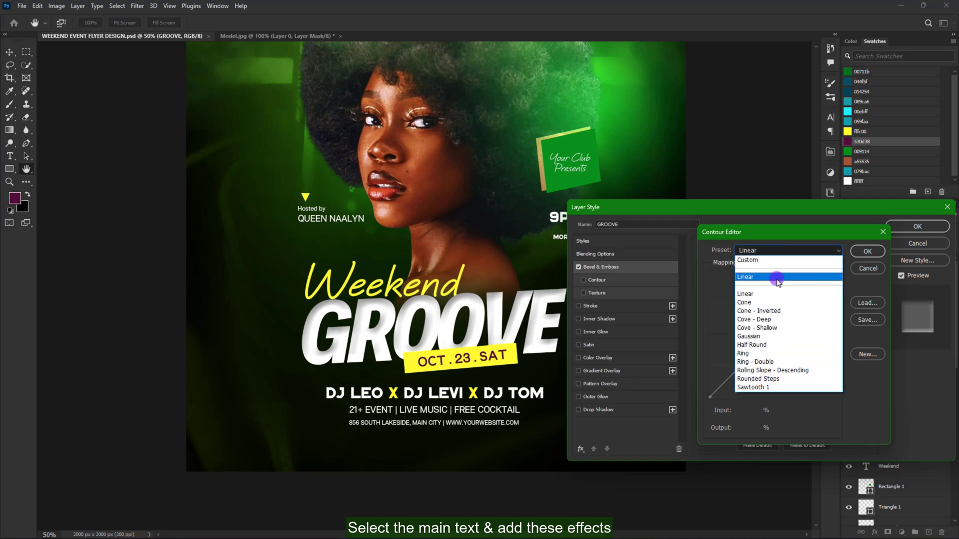
pyautogui.click(764, 379)
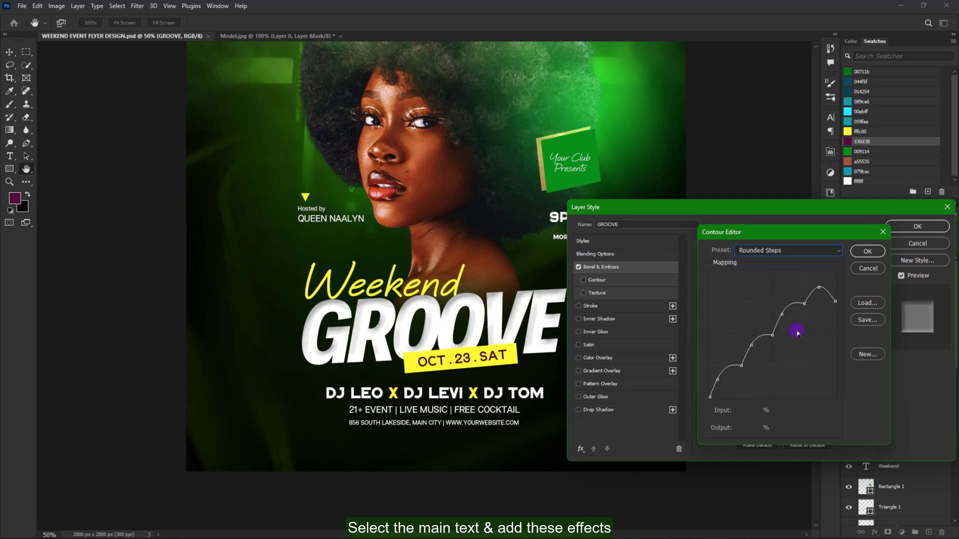
pyautogui.click(866, 252)
# Give the bevel a teal 044f5f Hard Light highlight at 96% and shadow opacity 0.
pyautogui.click(808, 391)
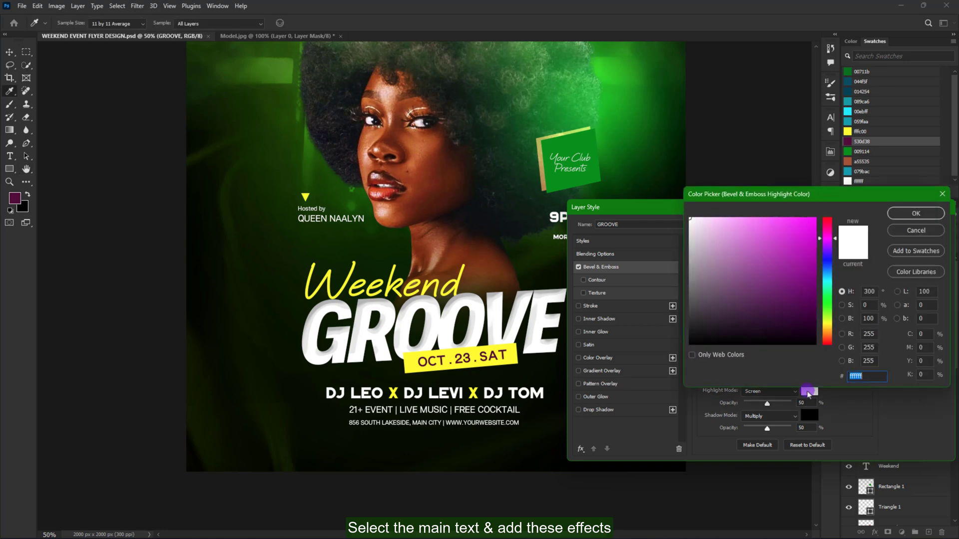
pyautogui.click(848, 81)
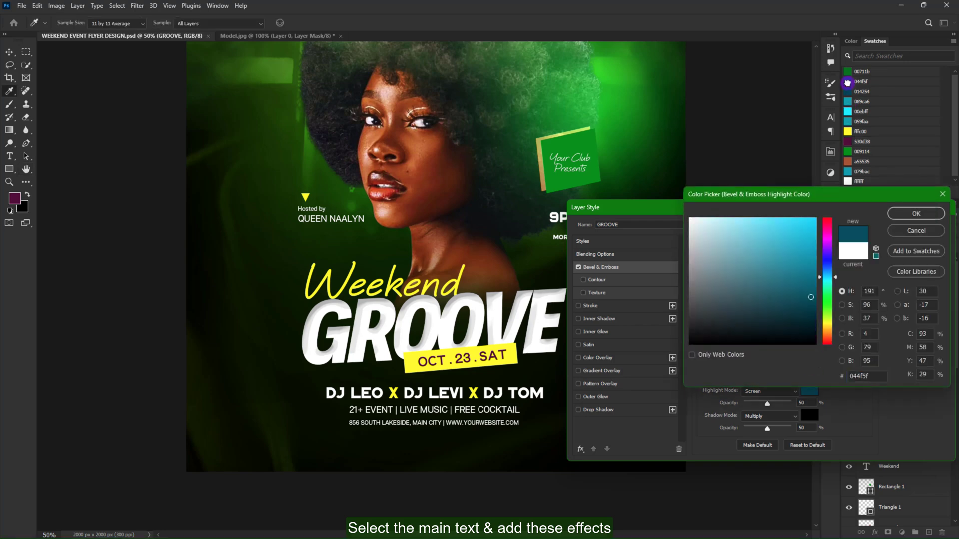
pyautogui.click(914, 213)
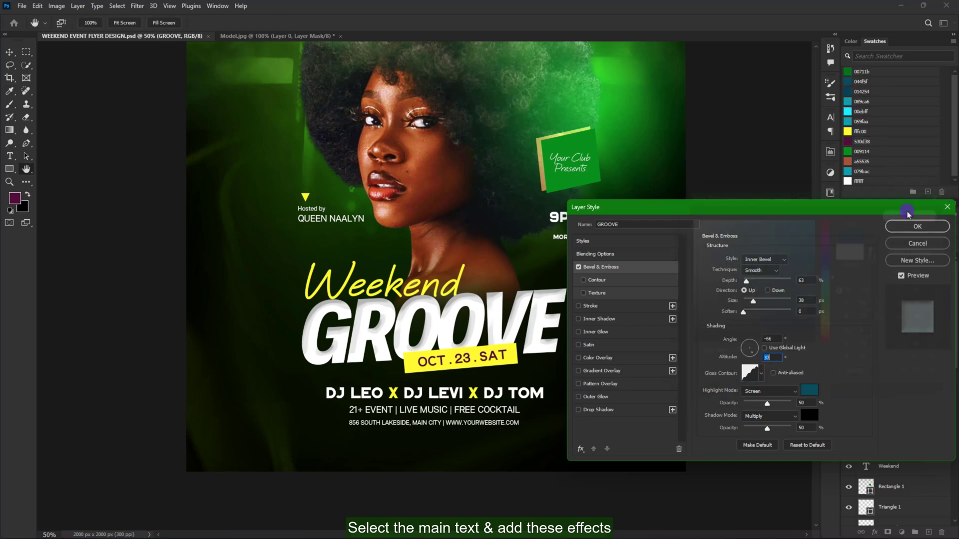
pyautogui.click(786, 391)
pyautogui.scroll(-2, 786, 392)
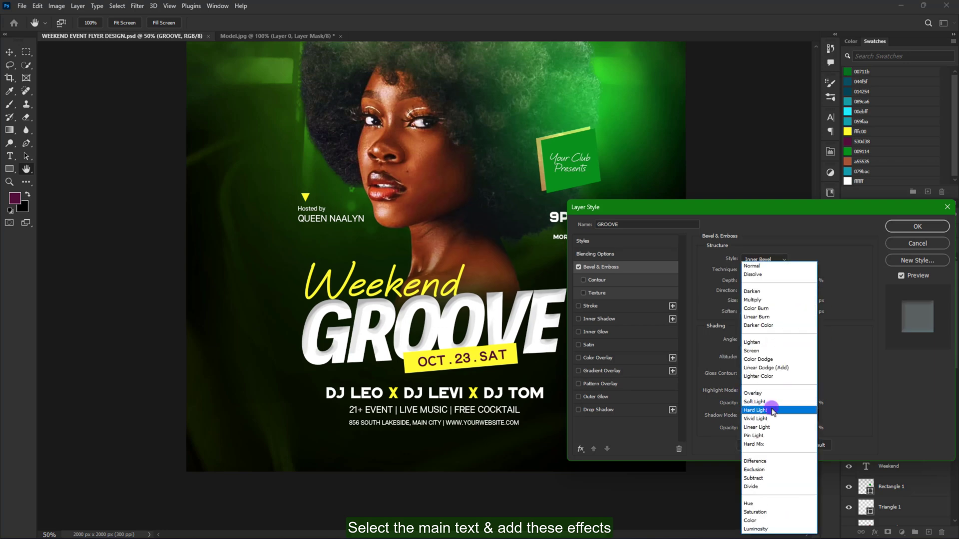
pyautogui.click(787, 409)
pyautogui.write('96')
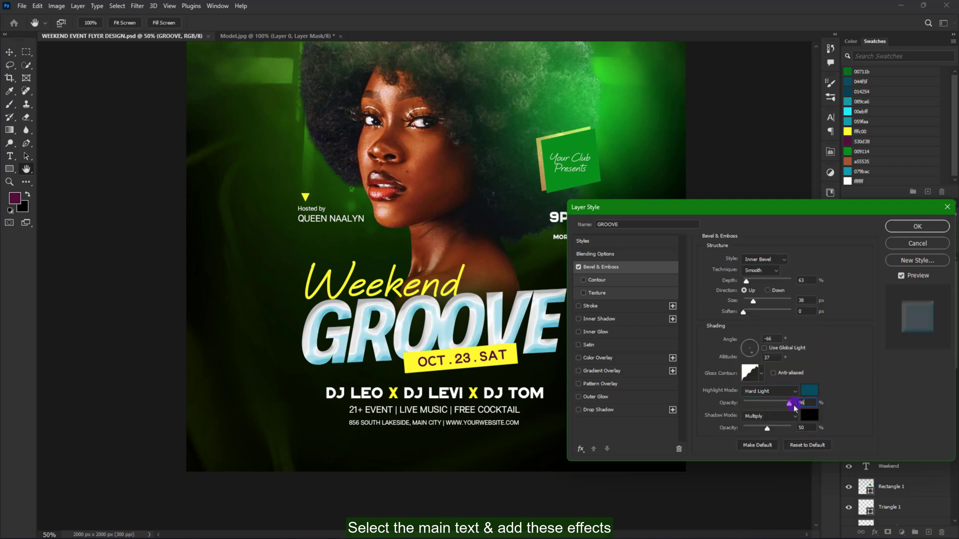
pyautogui.moveTo(770, 430); pyautogui.dragTo(730, 428)
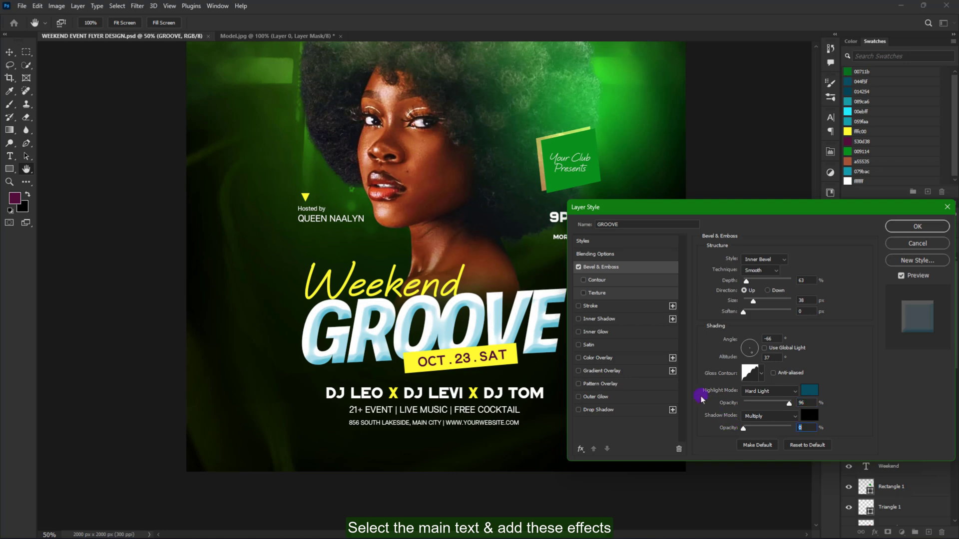
pyautogui.click(647, 307)
# Set GROOVE's stroke to 27 px outside, Linear Dodge (Add), with a dark-teal-to-teal gradient.
pyautogui.write('27')
pyautogui.click(752, 271)
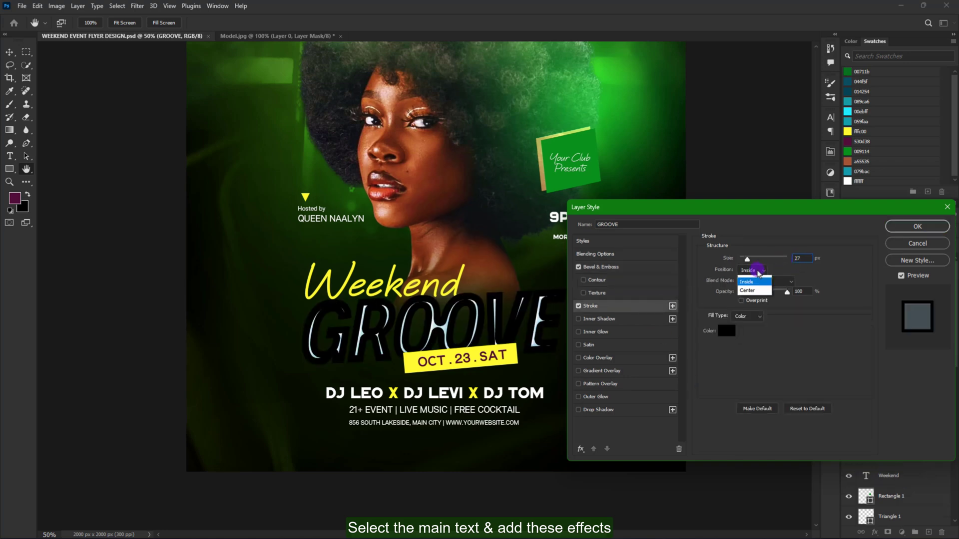
pyautogui.click(749, 270)
pyautogui.click(756, 281)
pyautogui.click(761, 368)
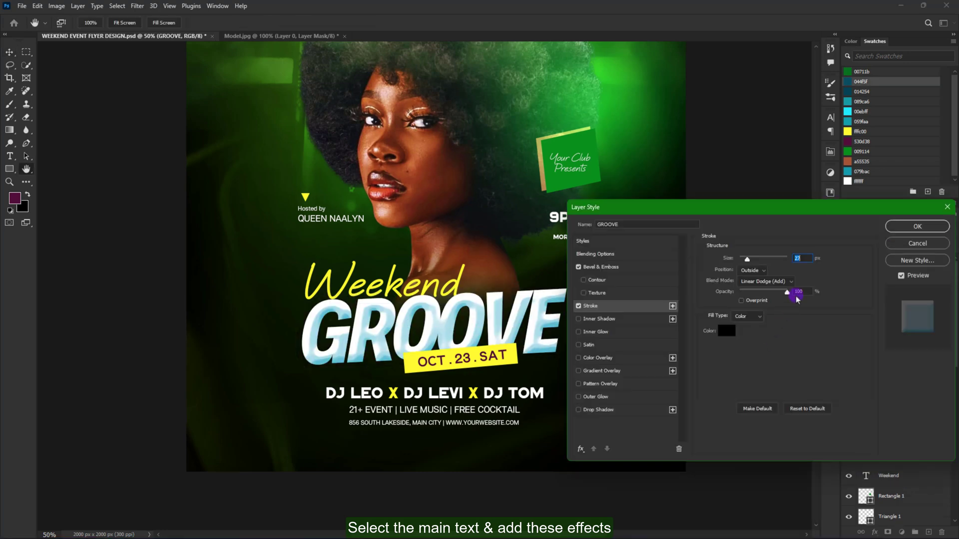
pyautogui.click(753, 317)
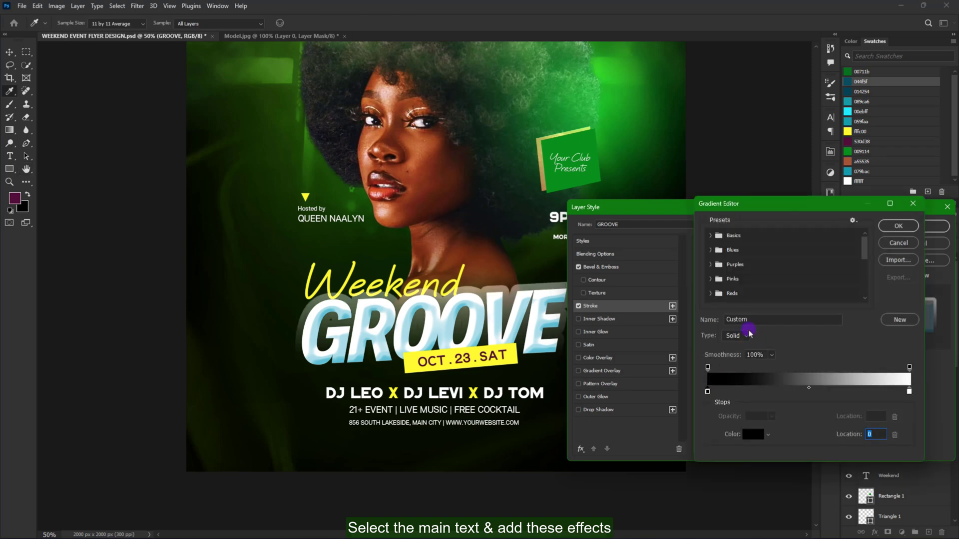
pyautogui.click(852, 91)
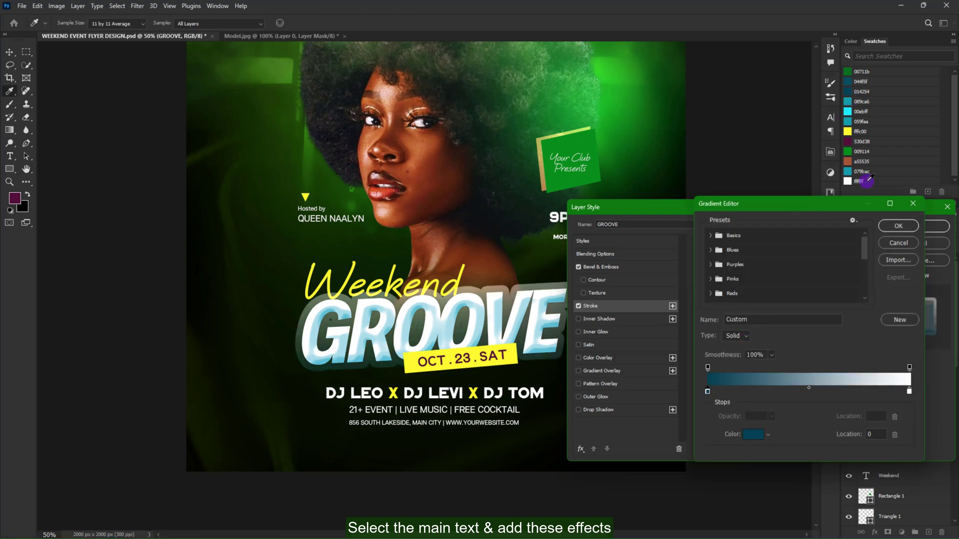
pyautogui.click(909, 390)
pyautogui.click(859, 102)
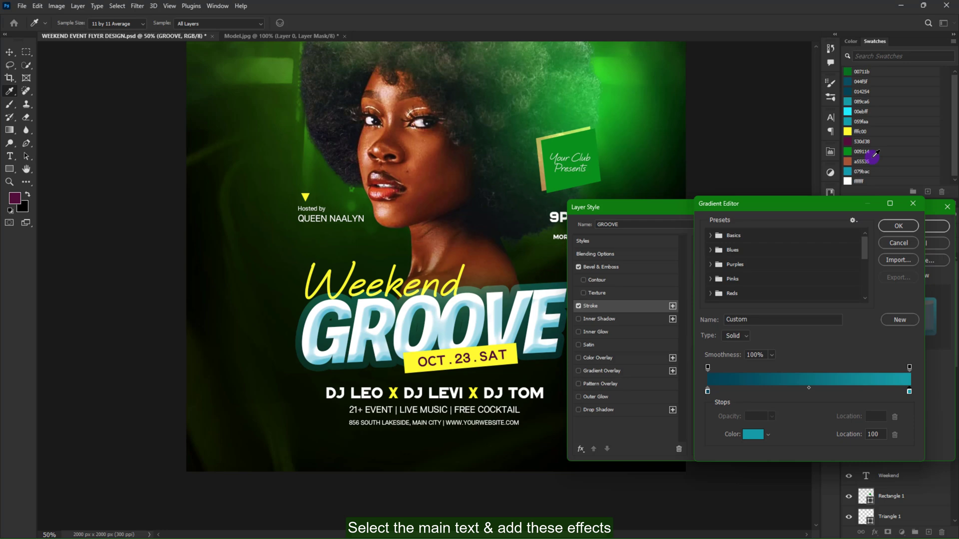
pyautogui.click(898, 226)
# Add a Normal cyan 00ebff Inner Glow to the GROOVE title.
pyautogui.write('-65')
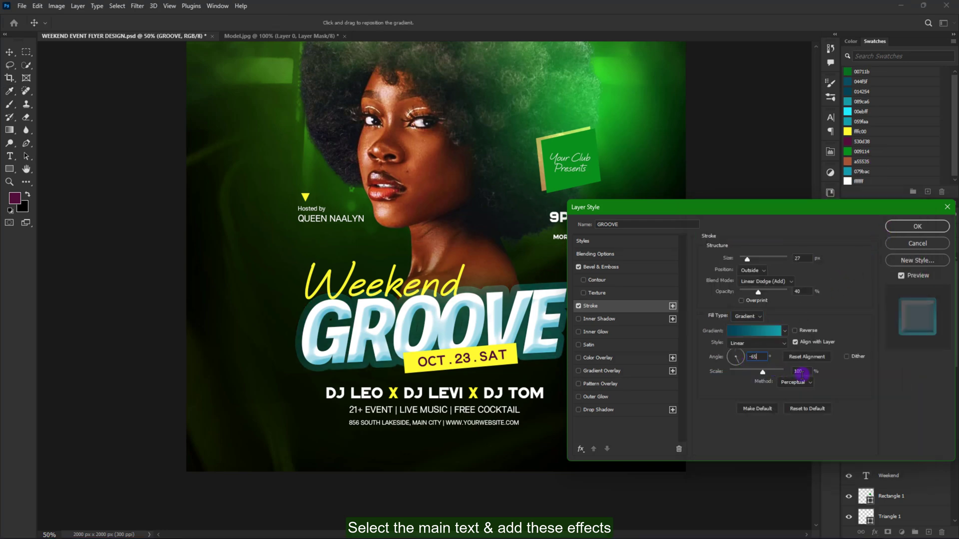
pyautogui.click(666, 331)
pyautogui.click(754, 260)
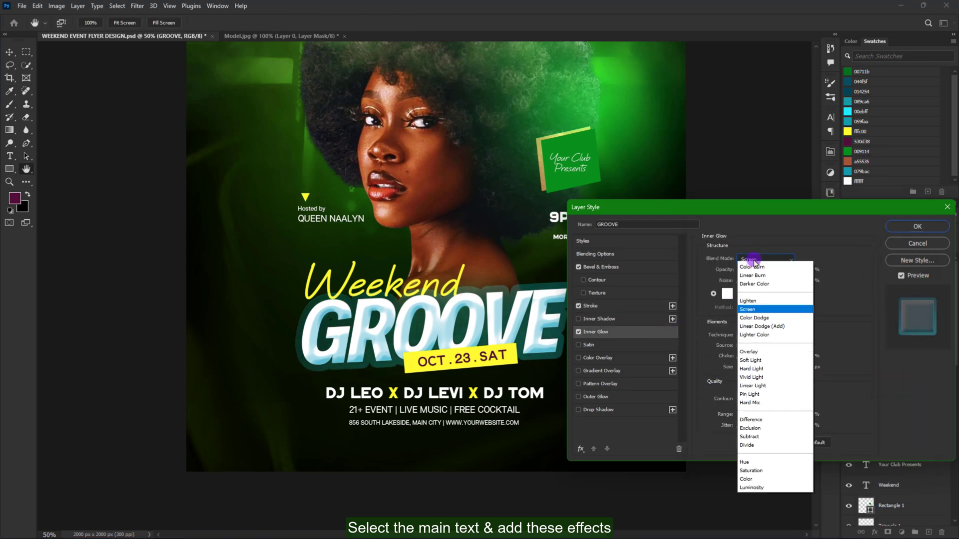
pyautogui.click(728, 294)
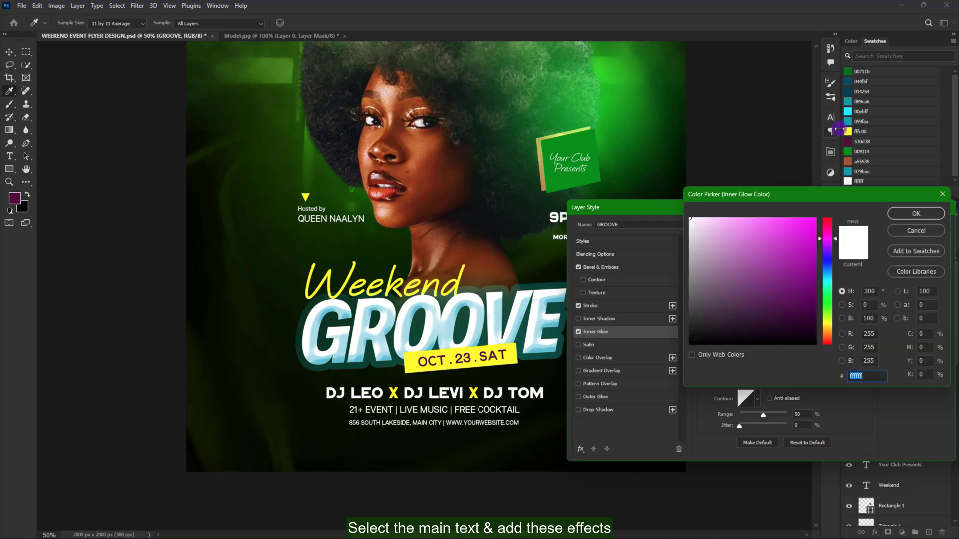
pyautogui.click(847, 112)
pyautogui.click(908, 214)
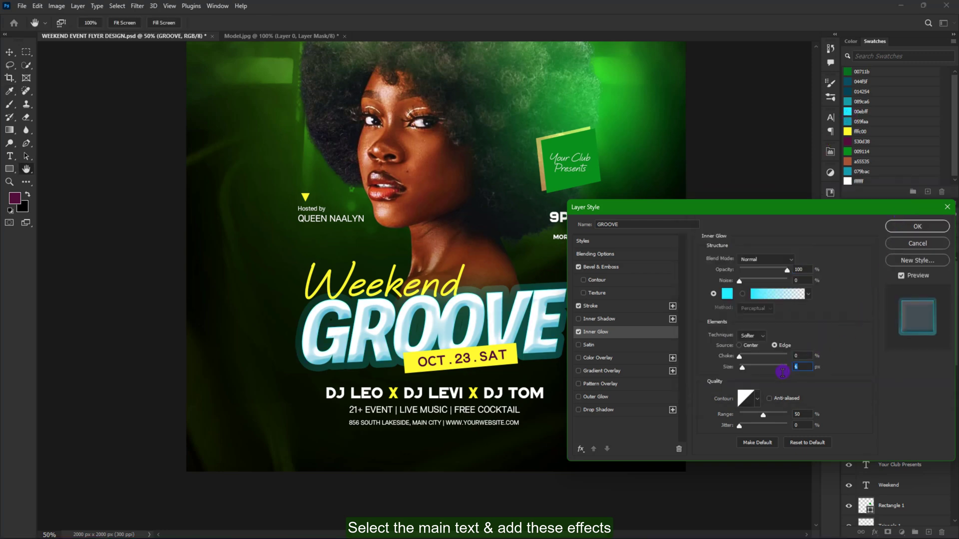
# Add a Linear Dodge teal 059faa Outer Glow of size 79 and apply the style.
pyautogui.click(662, 399)
pyautogui.click(758, 260)
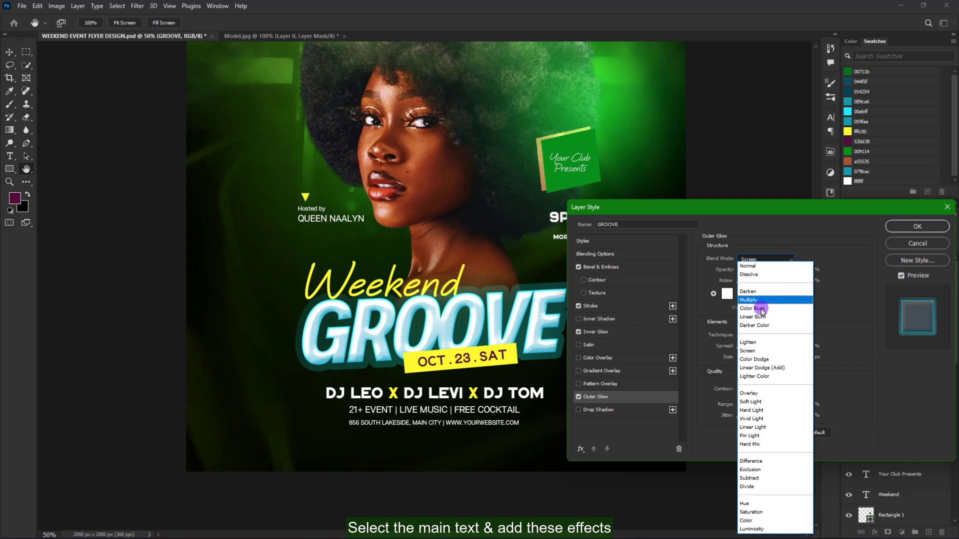
pyautogui.click(764, 373)
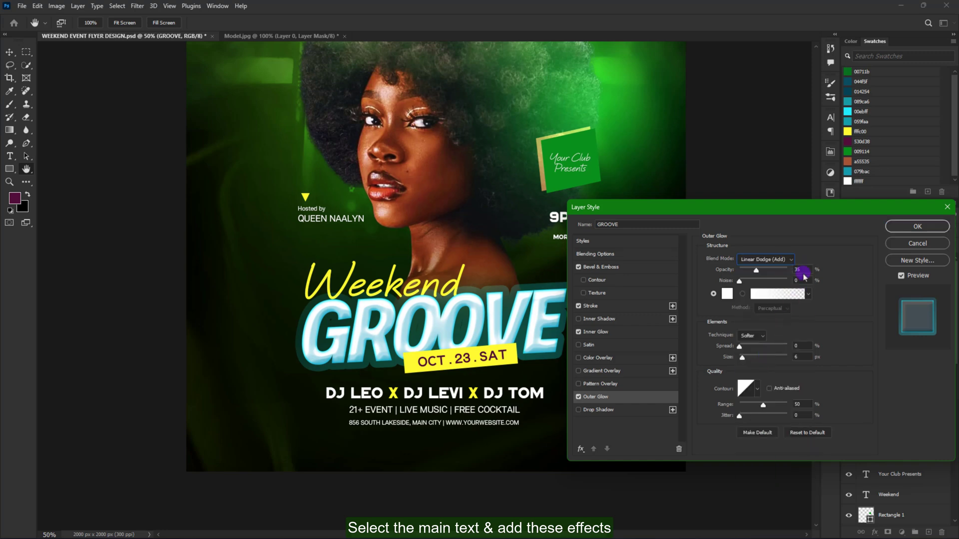
pyautogui.click(728, 296)
pyautogui.click(852, 120)
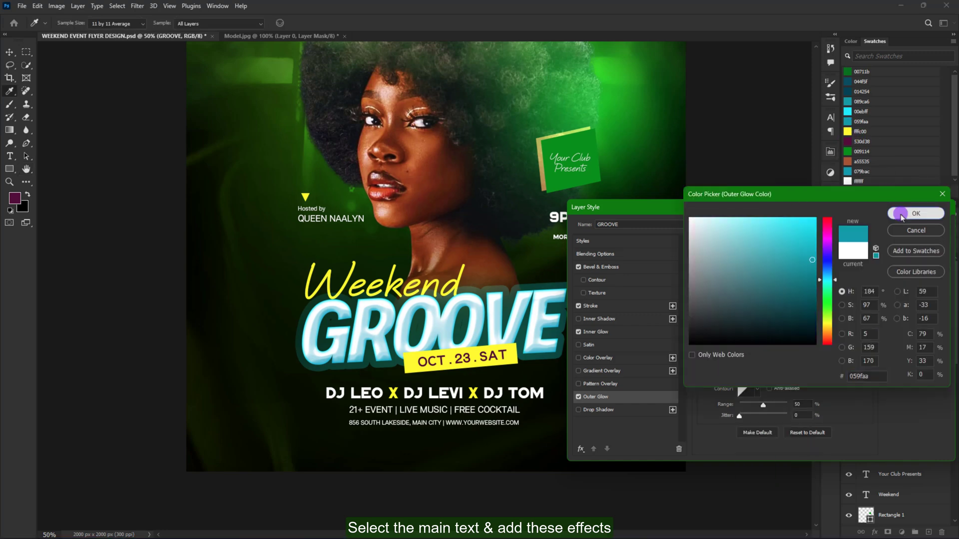
pyautogui.click(915, 213)
pyautogui.write('79')
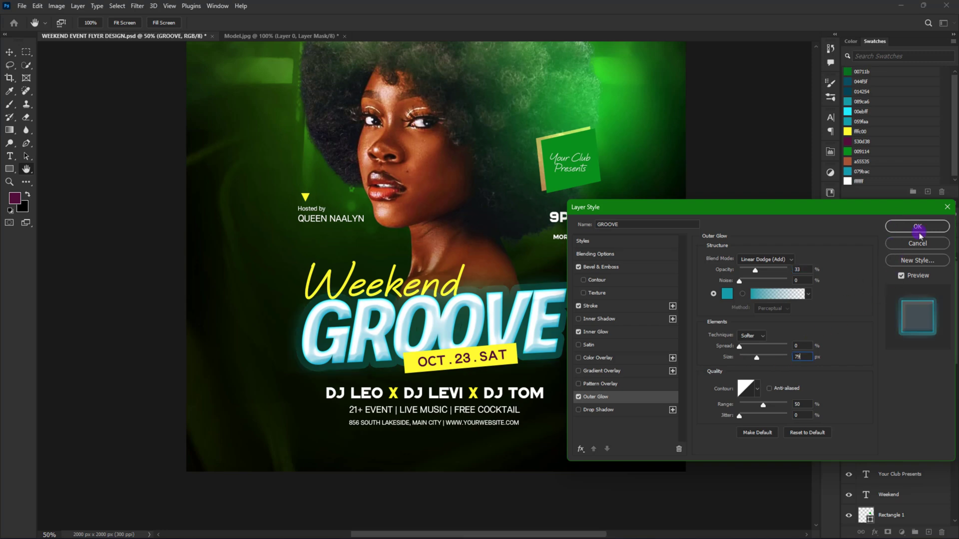
pyautogui.click(920, 227)
pyautogui.click(903, 371)
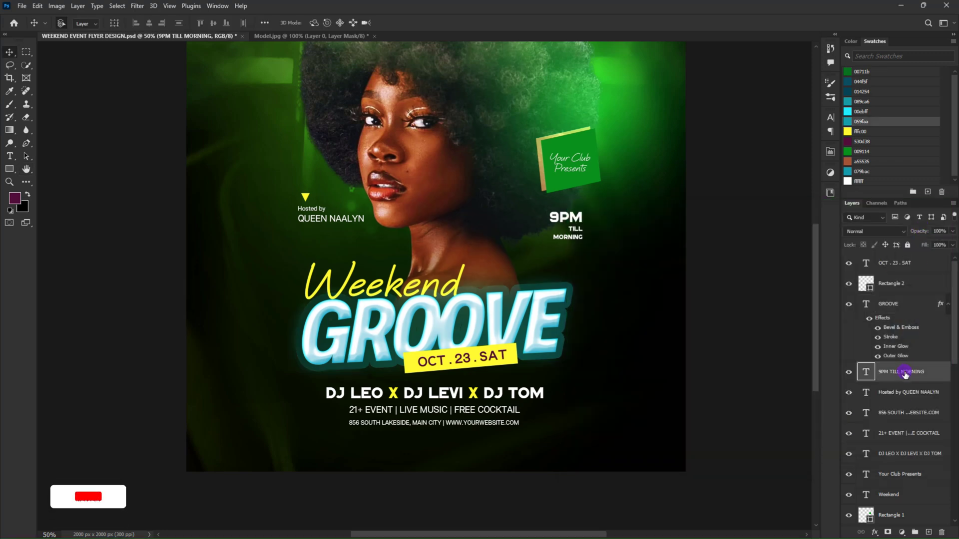
# Give 9PM TILL MORNING an Outer Glow with wider spread and size at 45% opacity.
pyautogui.click(874, 530)
pyautogui.click(881, 520)
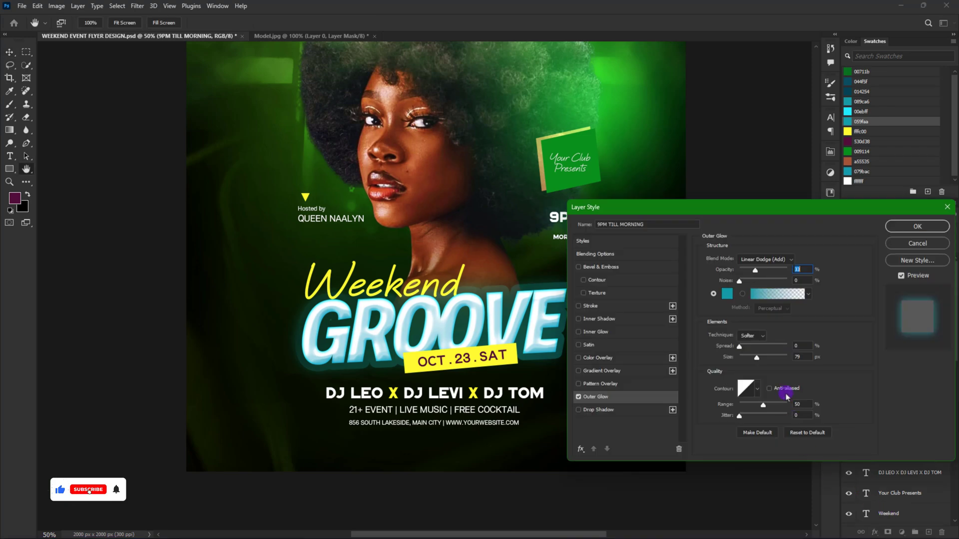
pyautogui.moveTo(757, 357); pyautogui.dragTo(741, 346)
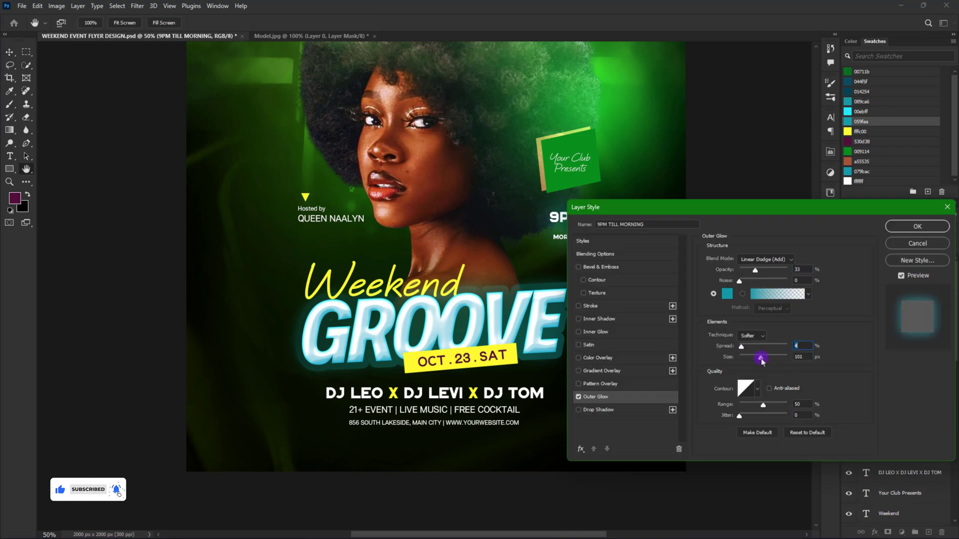
pyautogui.moveTo(755, 270); pyautogui.dragTo(775, 275)
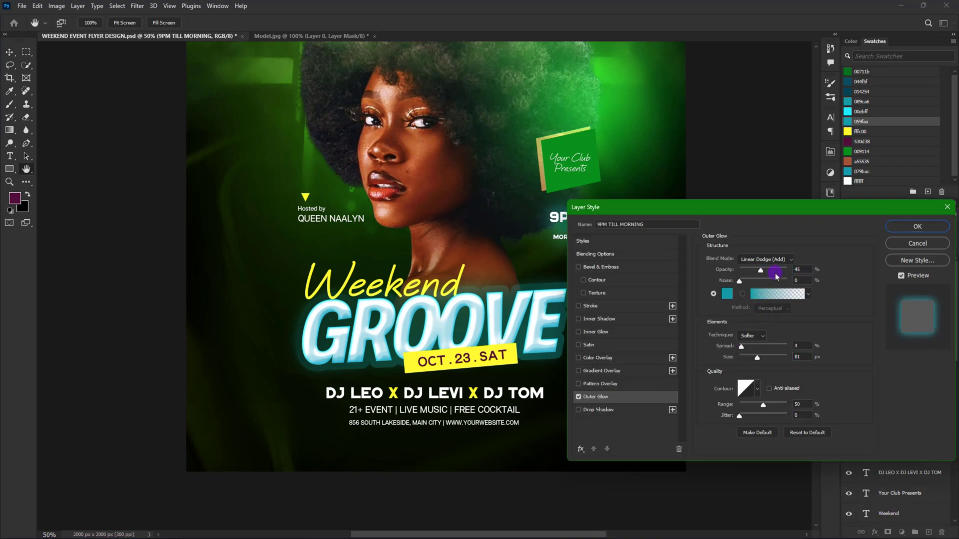
pyautogui.click(918, 226)
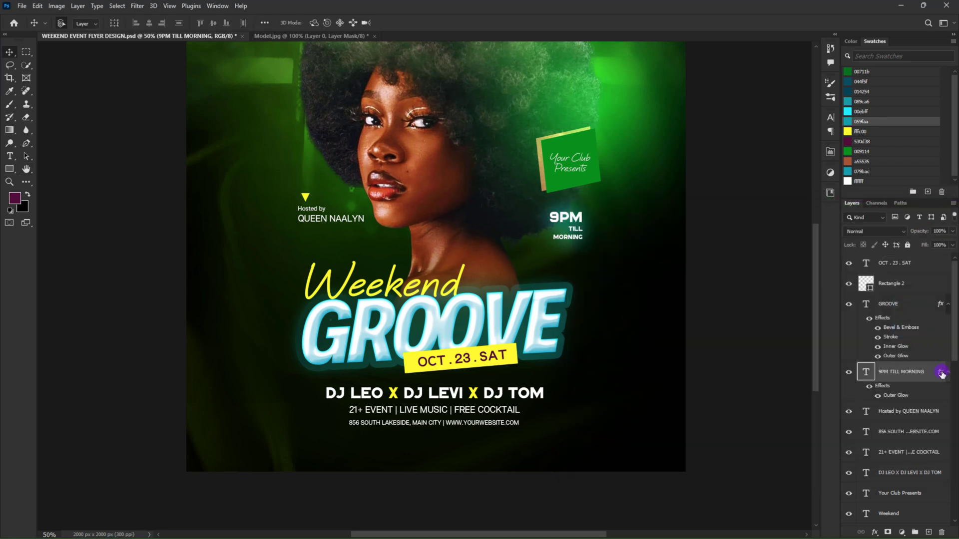
# Copy the 9PM TILL MORNING layer style and paste it onto the Hosted by layer.
pyautogui.rightClick(942, 374)
pyautogui.click(923, 313)
pyautogui.scroll(-2, 923, 313)
pyautogui.click(912, 370)
pyautogui.rightClick(913, 370)
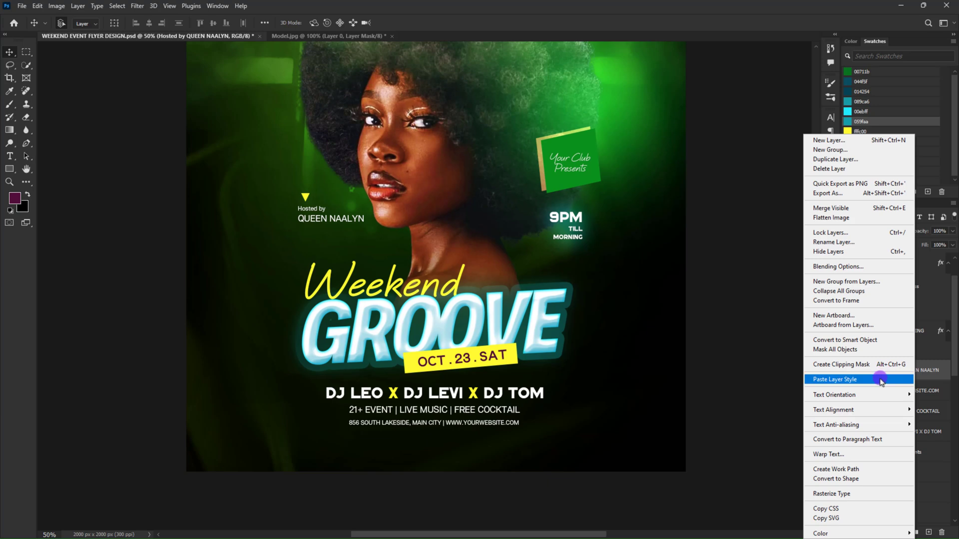
pyautogui.click(880, 380)
pyautogui.scroll(-3, 883, 325)
pyautogui.scroll(-1, 888, 277)
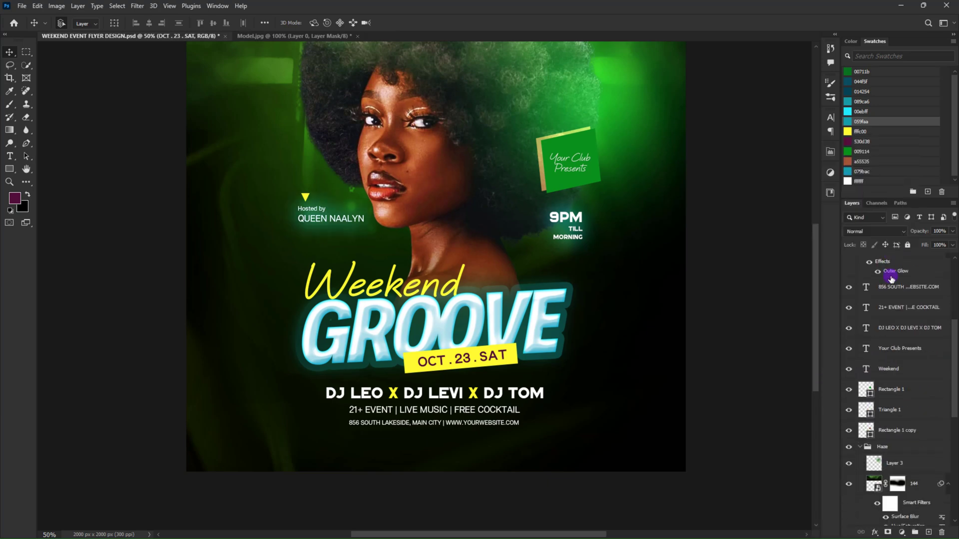
pyautogui.scroll(-1, 888, 320)
# Group the top text and shape layers into a folder named Text & Shapes.
pyautogui.keyDown('shift'); pyautogui.click(884, 415); pyautogui.keyUp('shift')
pyautogui.hotkey('ctrl', 'g')
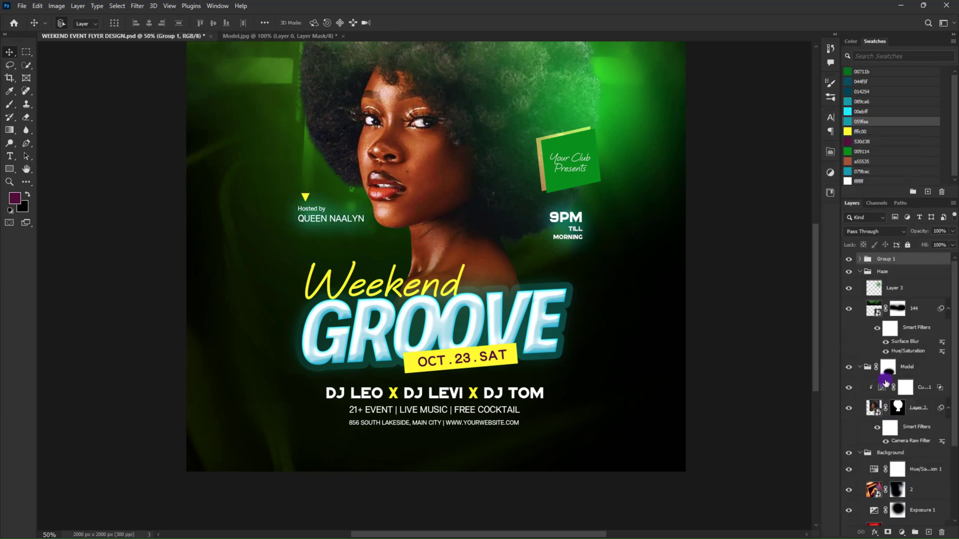
pyautogui.write('xt & Shapes')
pyautogui.press('Return')
# Collapse the Haze, Model and Background groups and zoom out to see the whole flyer.
pyautogui.click(859, 271)
pyautogui.click(860, 288)
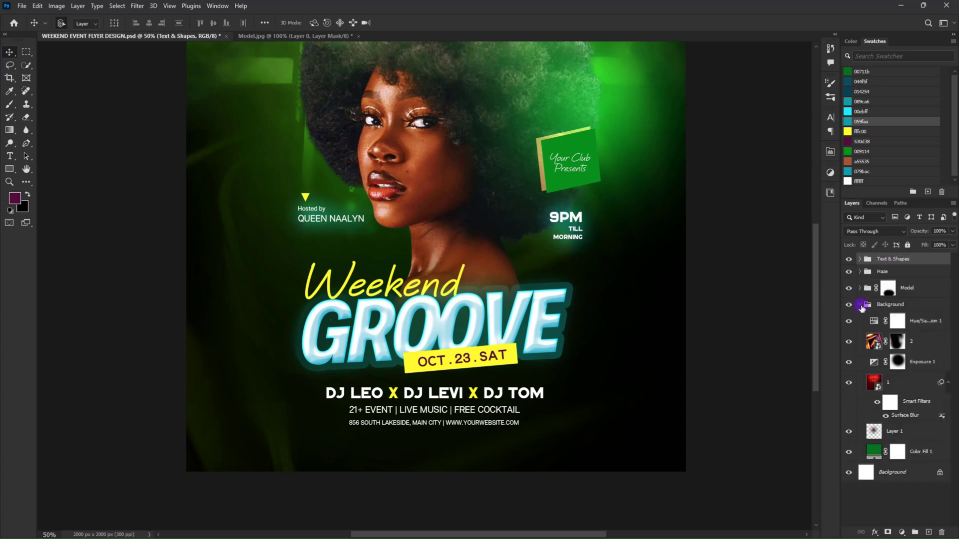
pyautogui.click(860, 304)
pyautogui.hotkey('ctrl', '-')
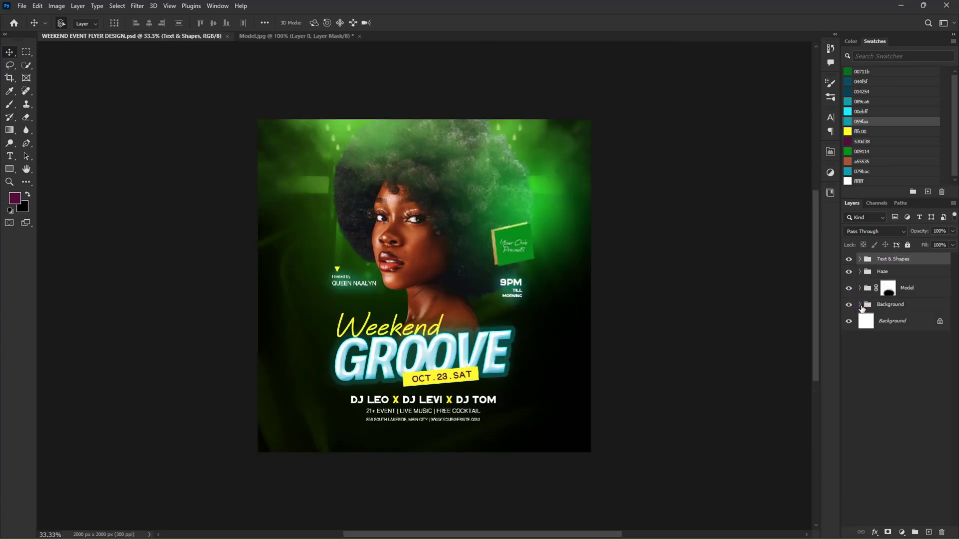